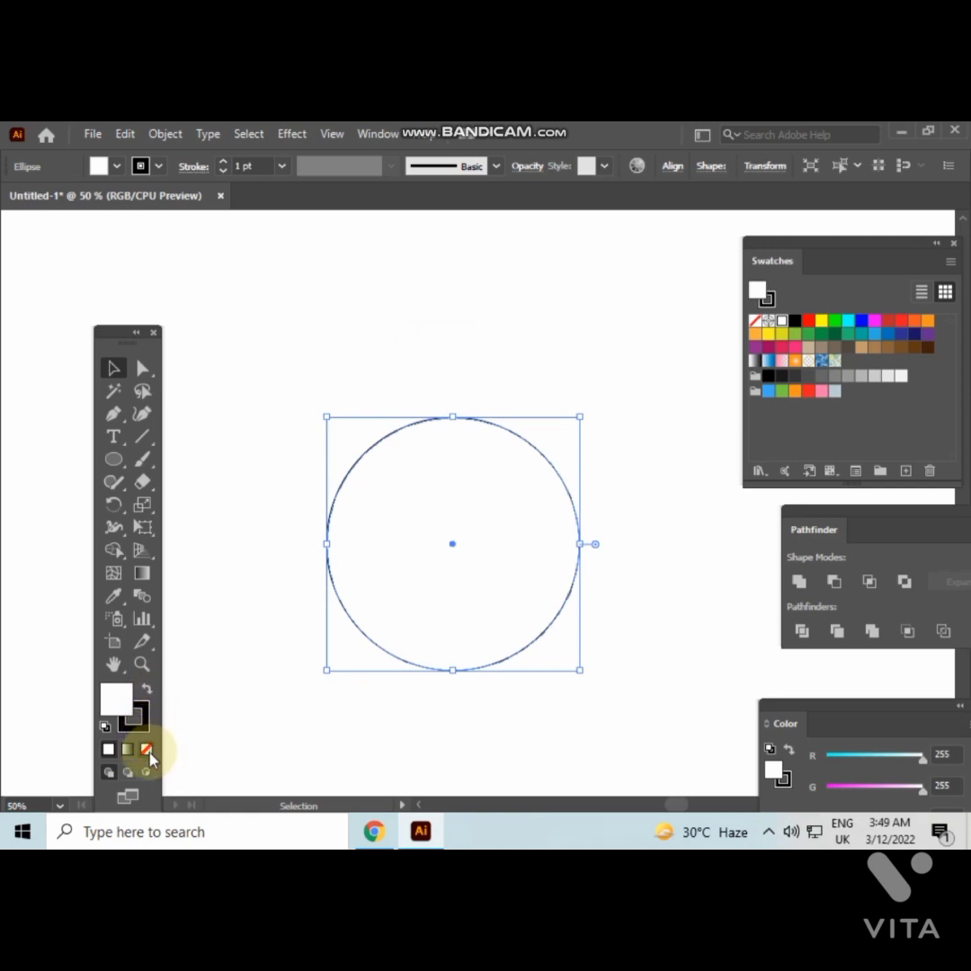
Remove the circle's fill and draw a straight horizontal line with the Pen tool across its middle, extending past both sides
click(147, 749)
click(301, 398)
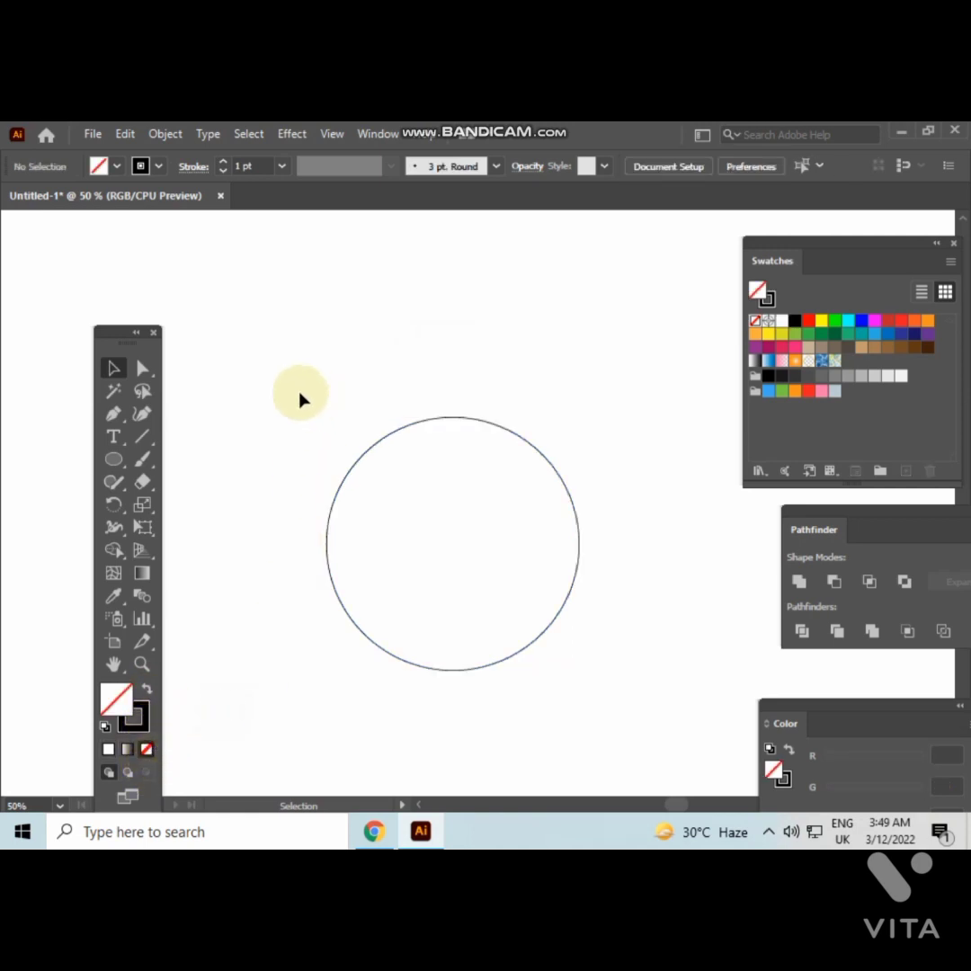
click(112, 416)
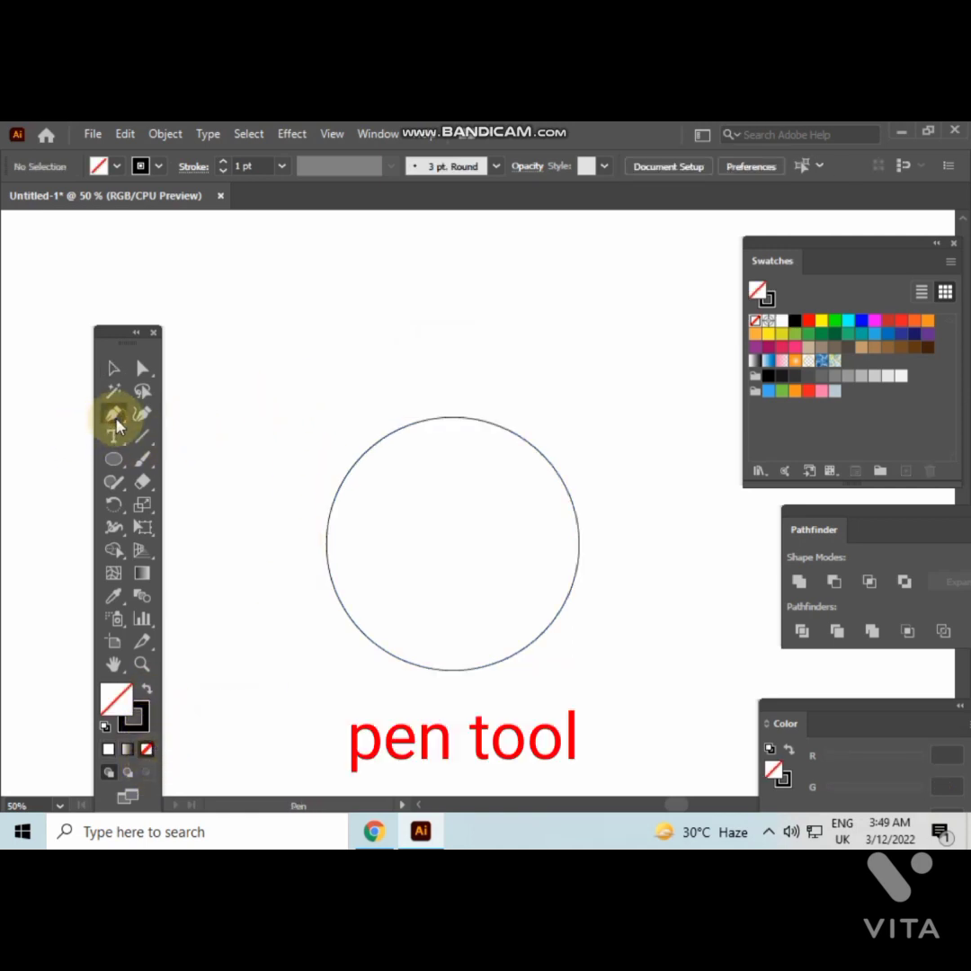
click(292, 554)
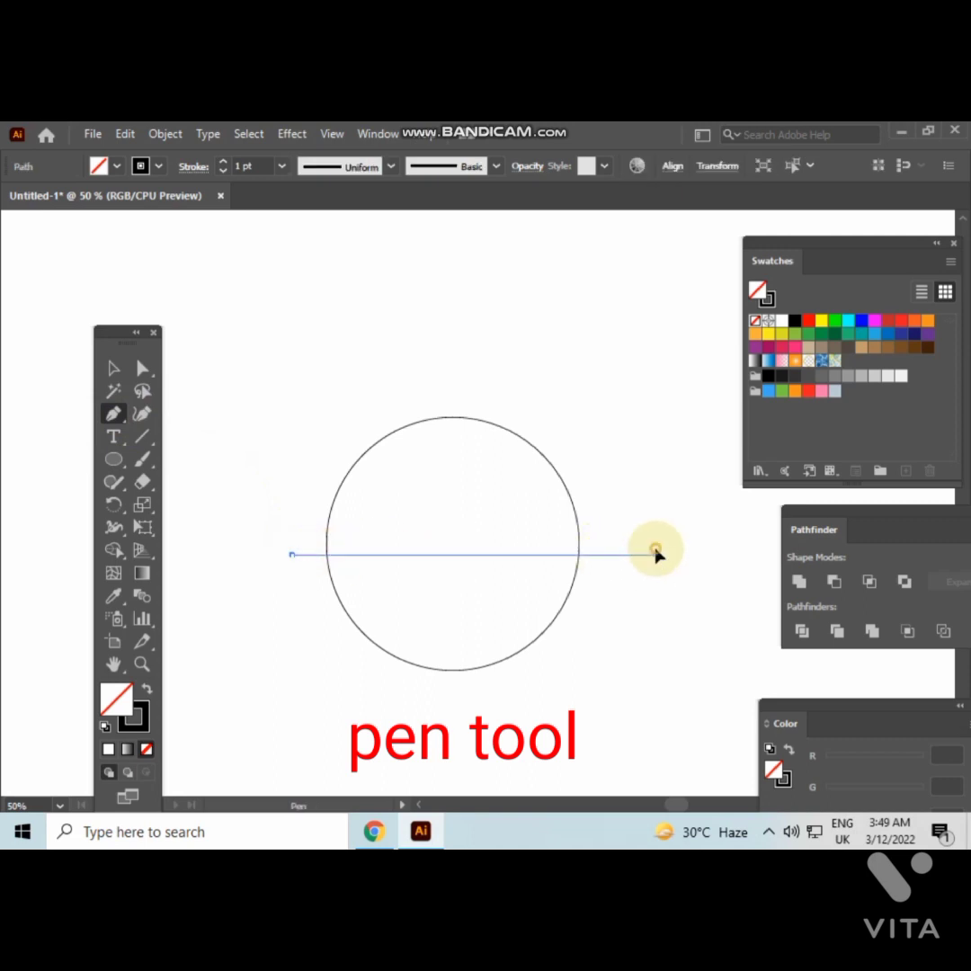
click(654, 555)
Use the Shape Builder tool on the circle and line to delete the upper half and both protruding line ends
click(110, 371)
drag(387, 364, 466, 719)
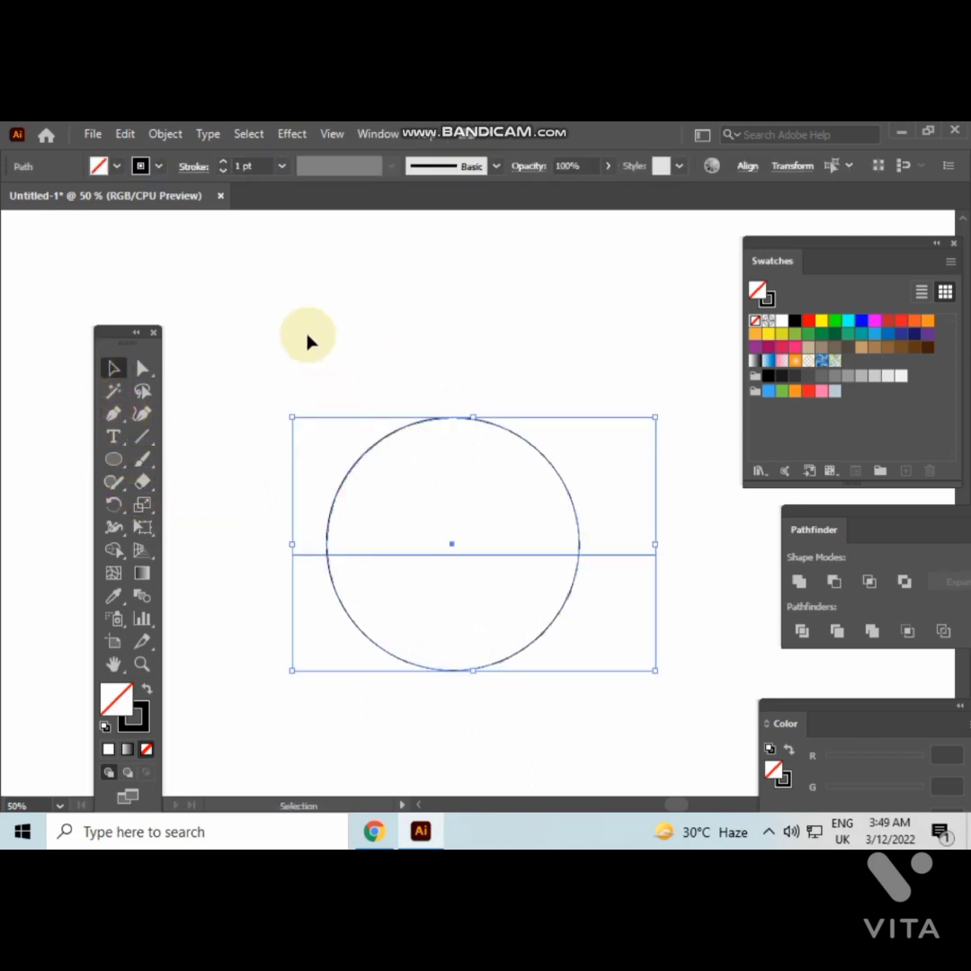
click(114, 550)
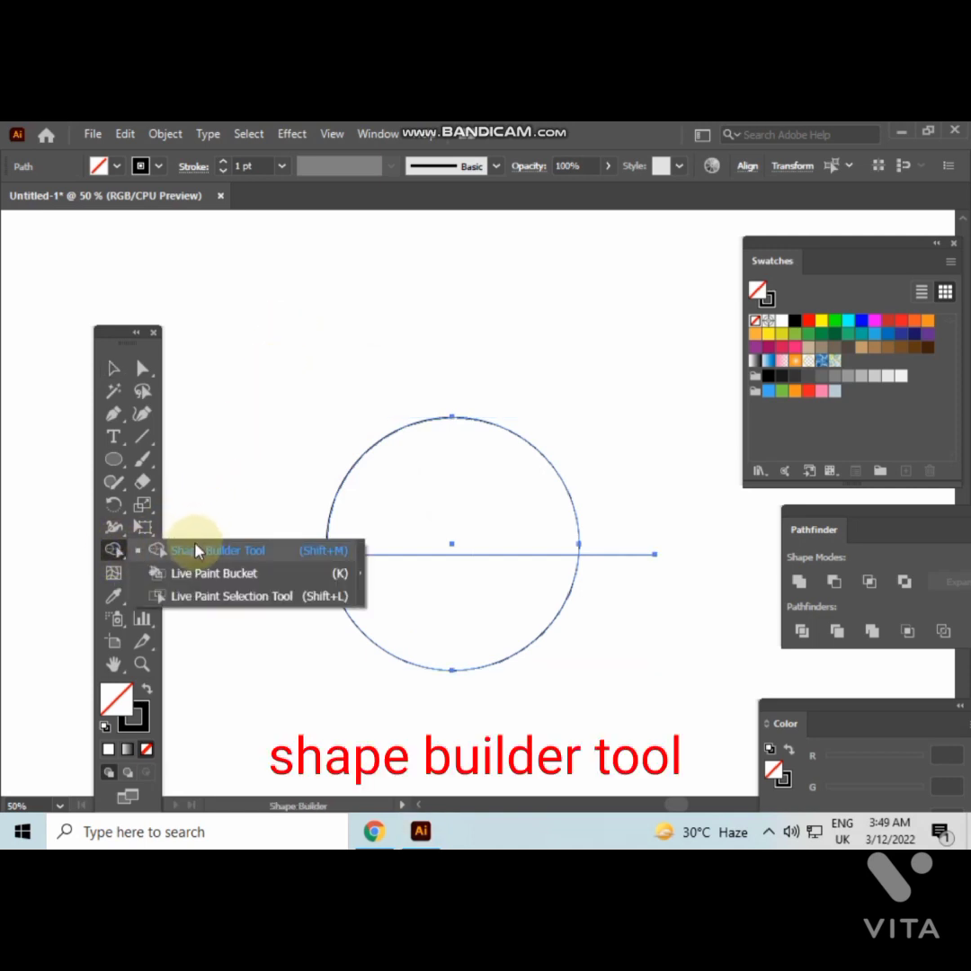
click(196, 550)
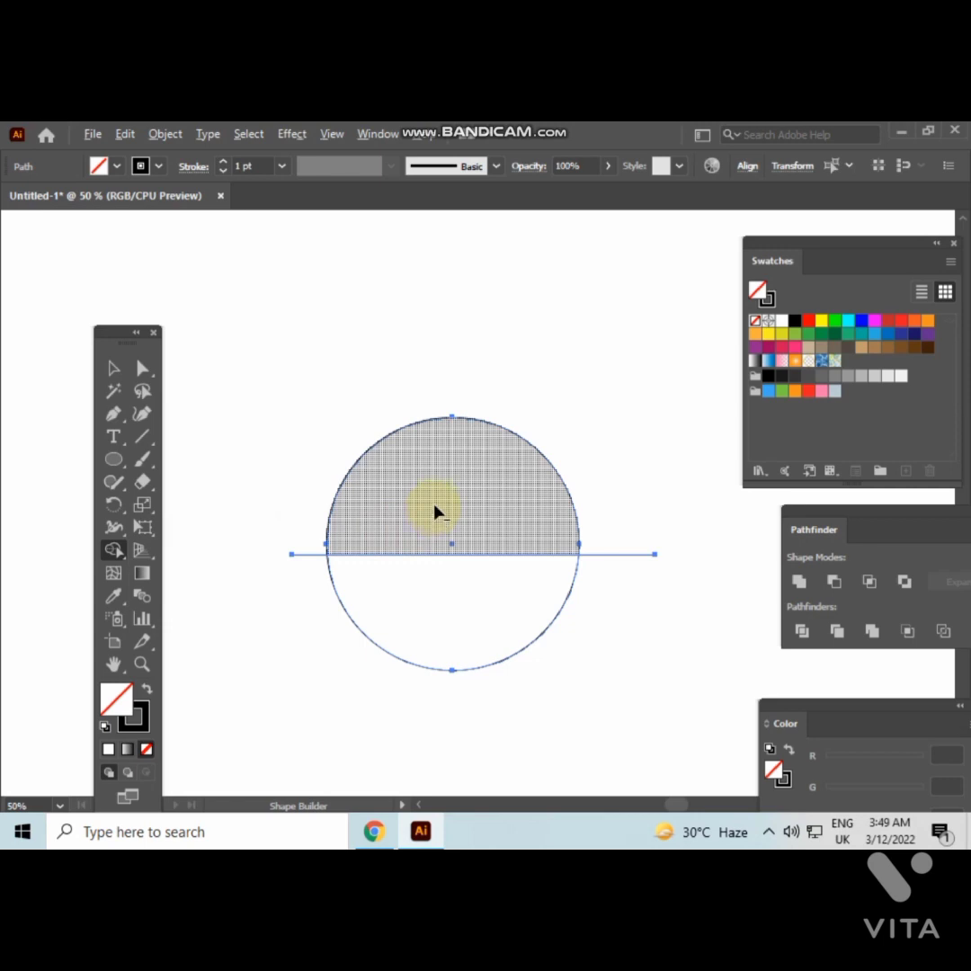
alt+click(486, 424)
alt+click(629, 553)
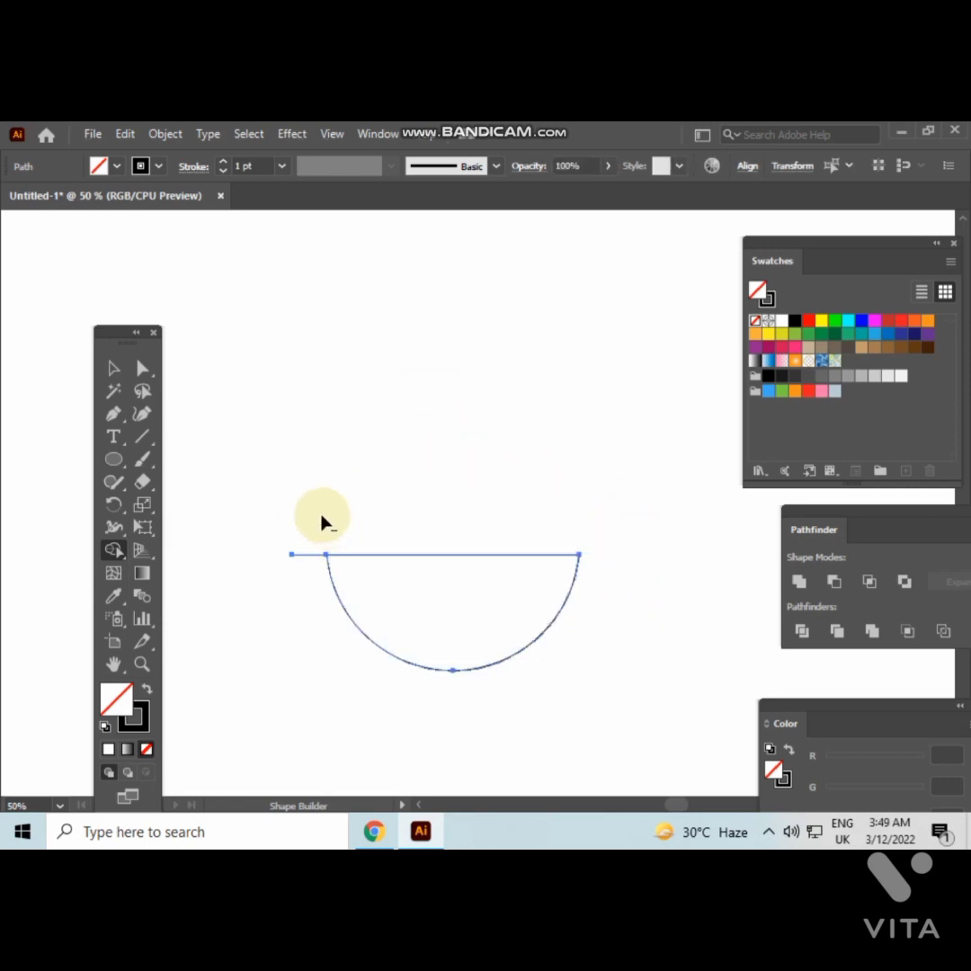
alt+click(305, 553)
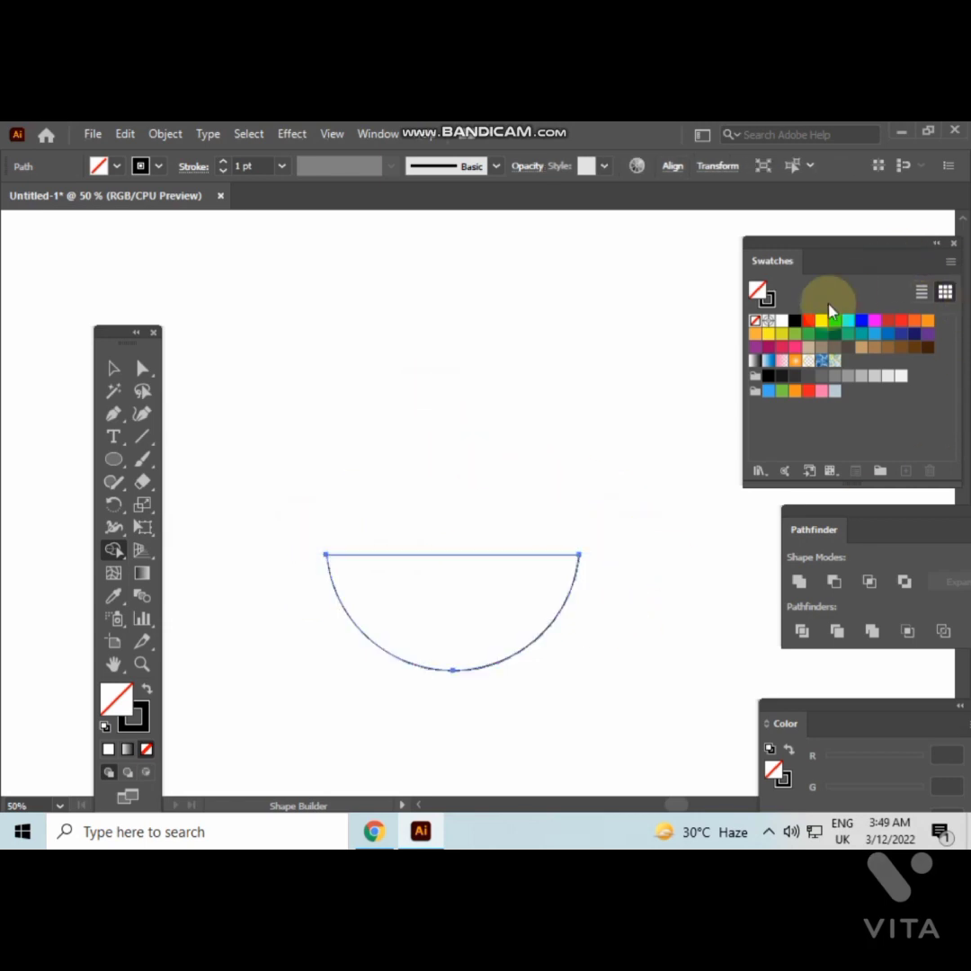
Fill the half circle with black and remove its stroke
click(795, 320)
click(493, 585)
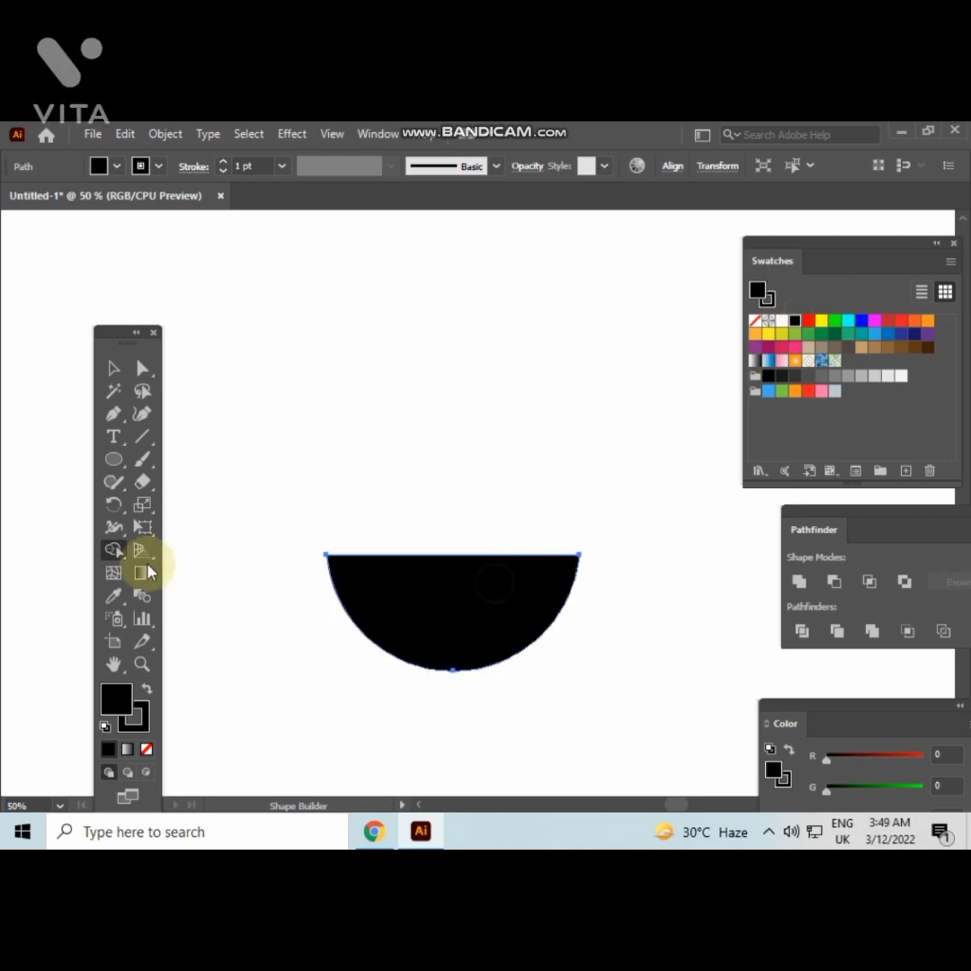
click(121, 370)
drag(492, 424, 524, 615)
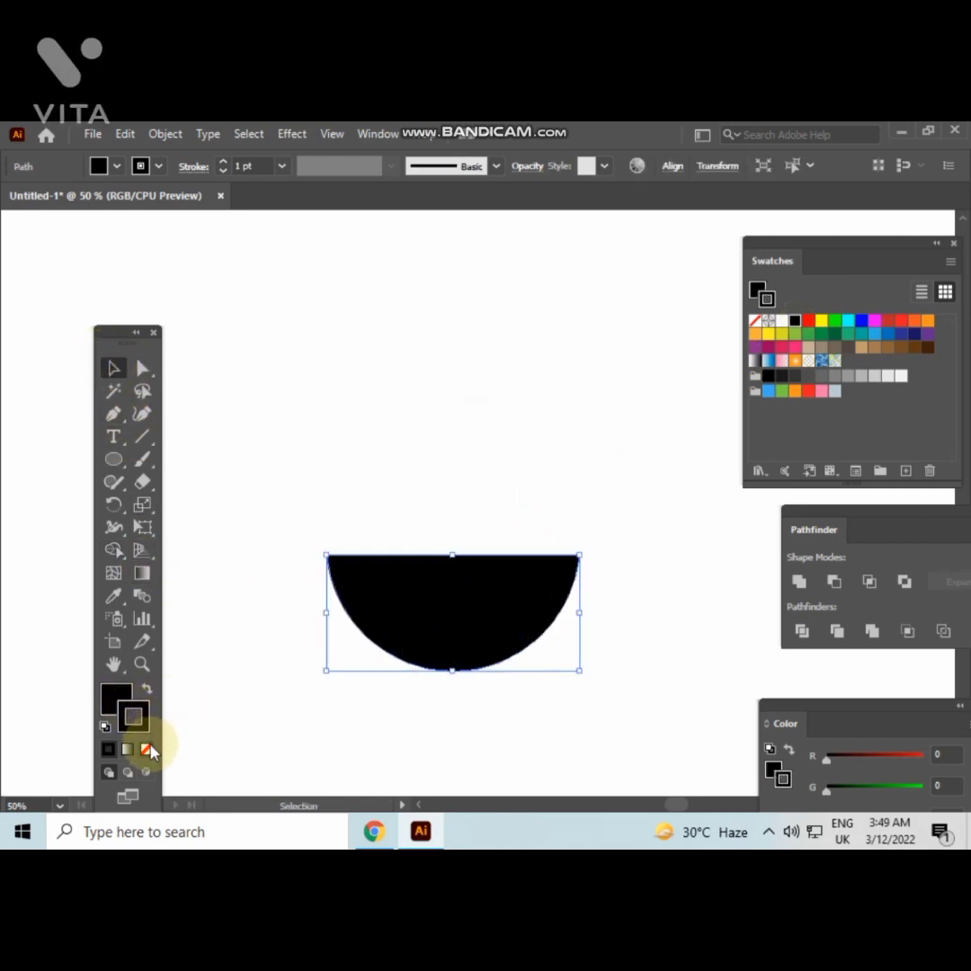
click(234, 711)
click(381, 663)
click(133, 719)
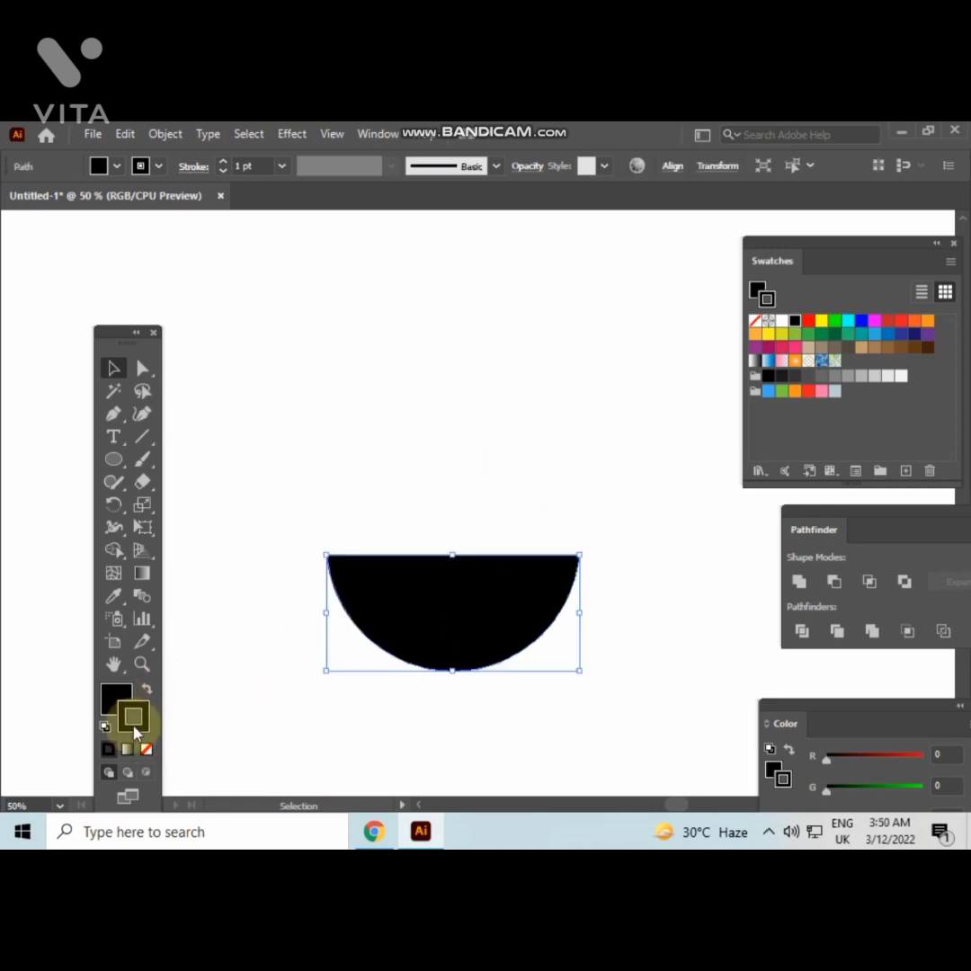
click(146, 749)
click(237, 707)
Move the black half circle up and to the right, leaving free space beside it
mouse_move(442, 608)
mouse_down()
mouse_move(551, 387)
mouse_move(564, 399)
mouse_up()
click(428, 534)
drag(429, 535, 429, 524)
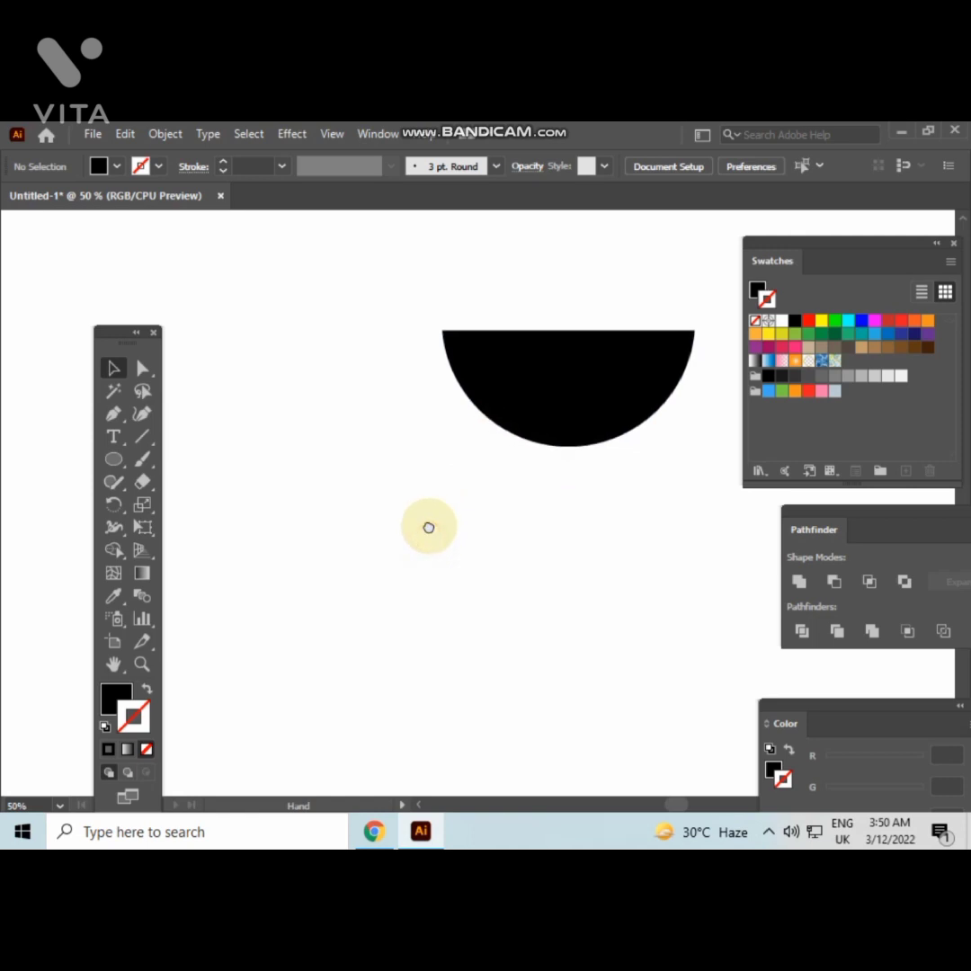
Draw an upright black ellipse below and to the left of the half circle as the spoon's head
click(114, 460)
drag(349, 485, 375, 559)
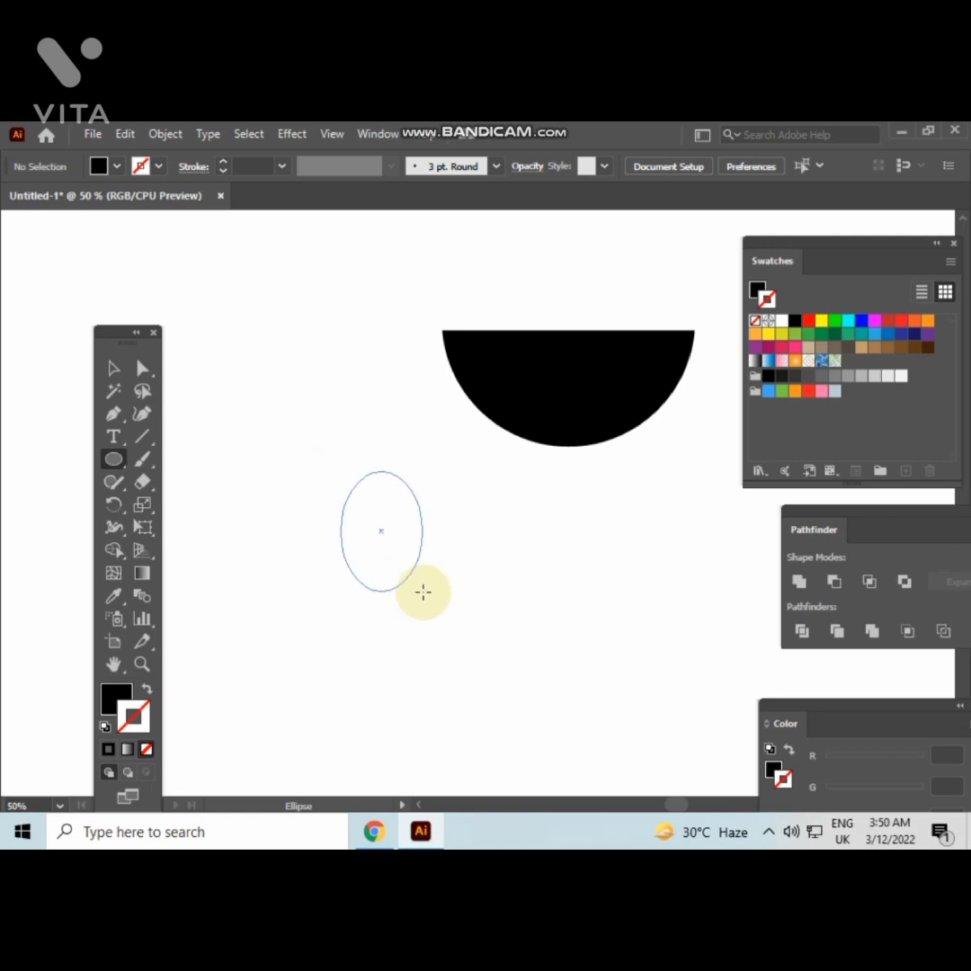
drag(426, 593, 426, 591)
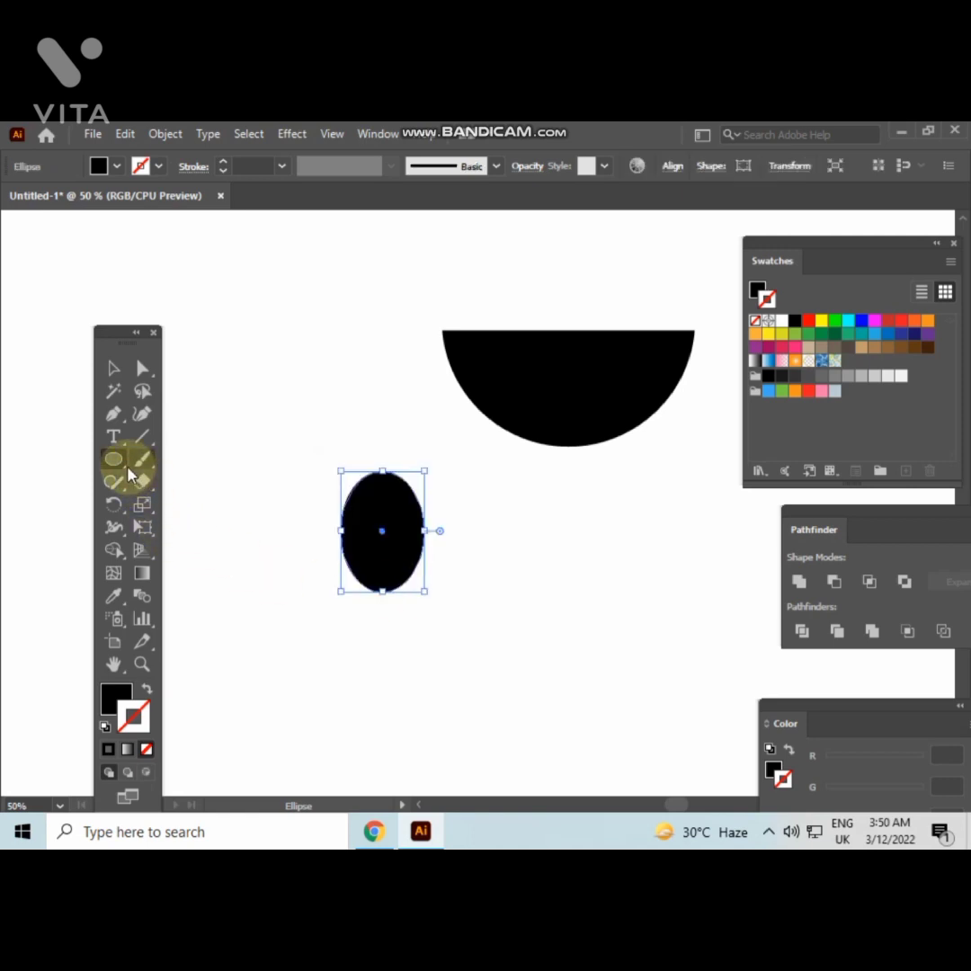
Draw a narrow vertical rectangle from inside the ellipse's lower part downward as the spoon's handle
click(126, 467)
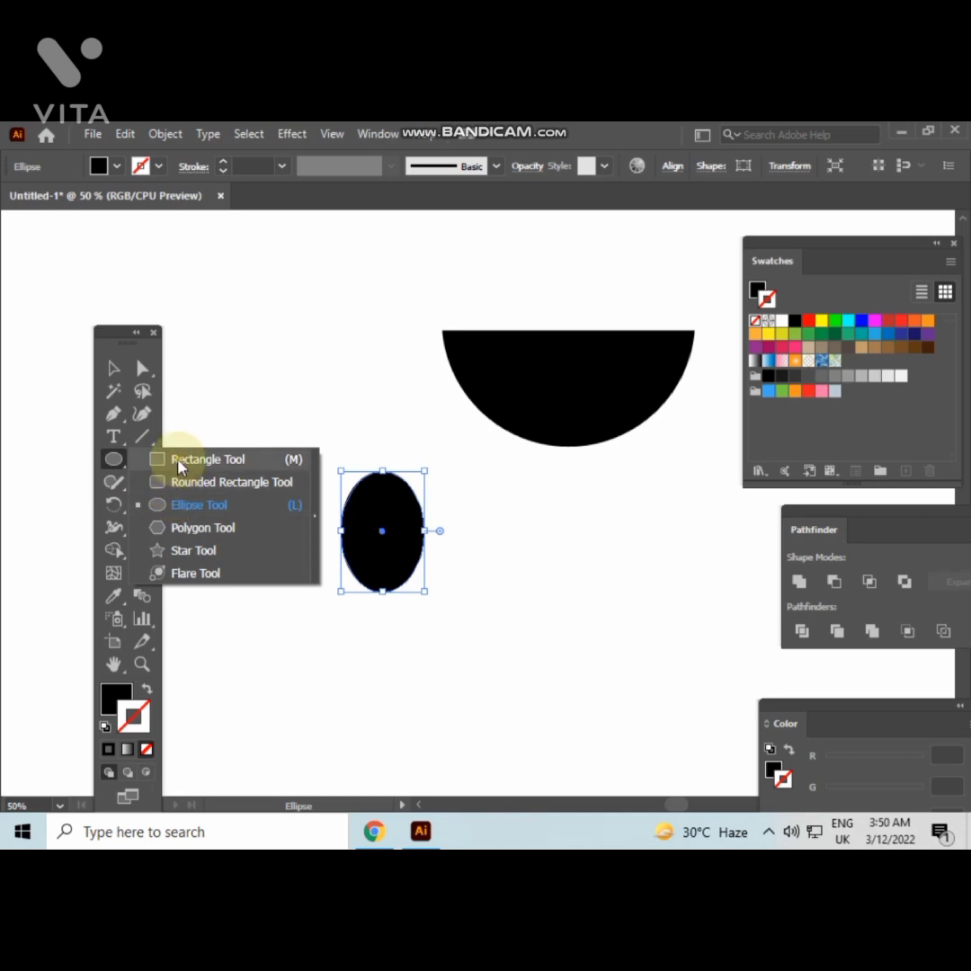
click(179, 462)
drag(373, 545, 402, 780)
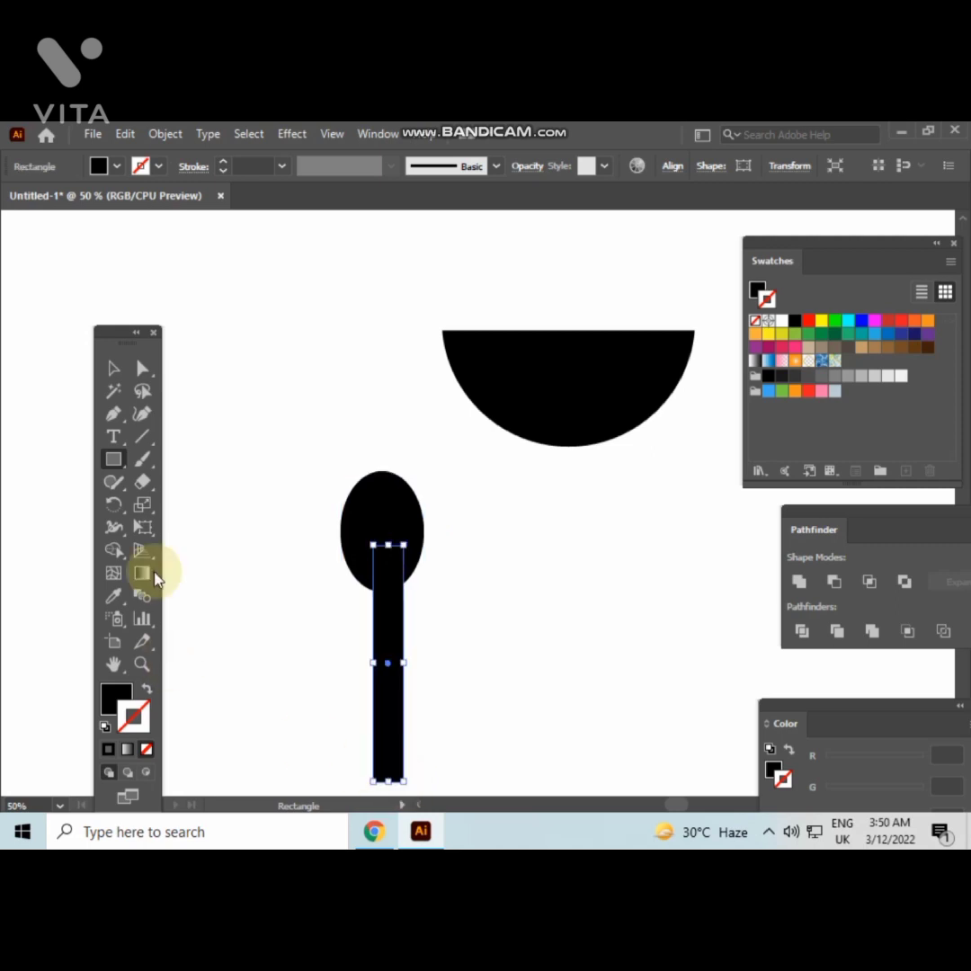
Align the ellipse and the handle rectangle to each other by their horizontal centers
click(115, 369)
click(290, 356)
drag(355, 457, 430, 625)
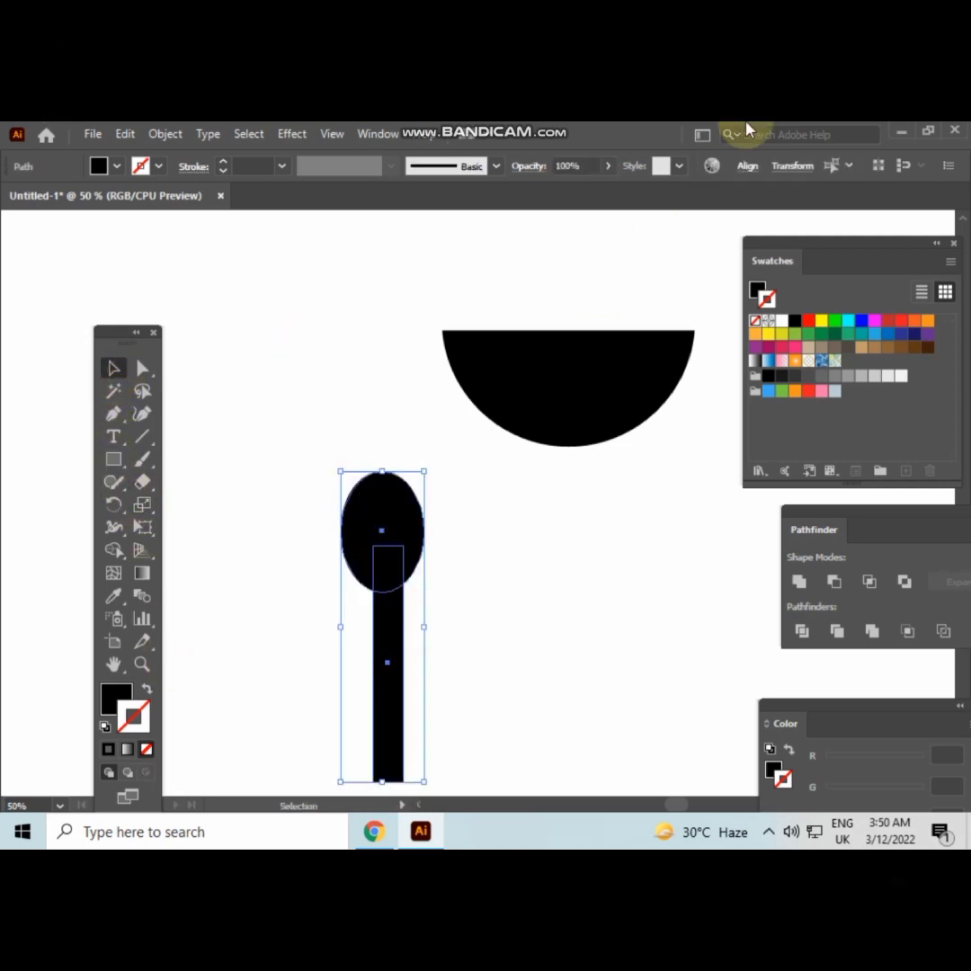
click(747, 166)
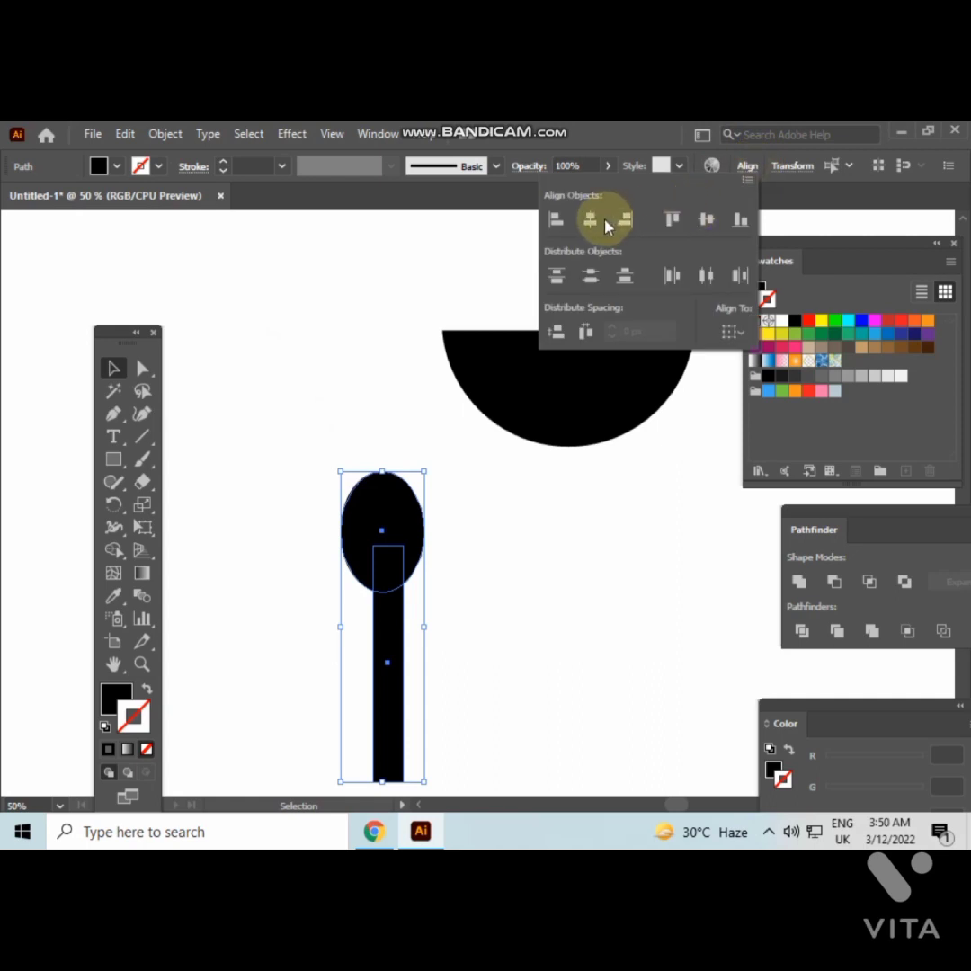
click(591, 221)
click(496, 642)
Move the spoon shapes up beside the half circle and lengthen the handle downward
mouse_move(332, 443)
mouse_down()
mouse_move(390, 611)
mouse_move(329, 450)
mouse_up()
click(277, 611)
click(328, 620)
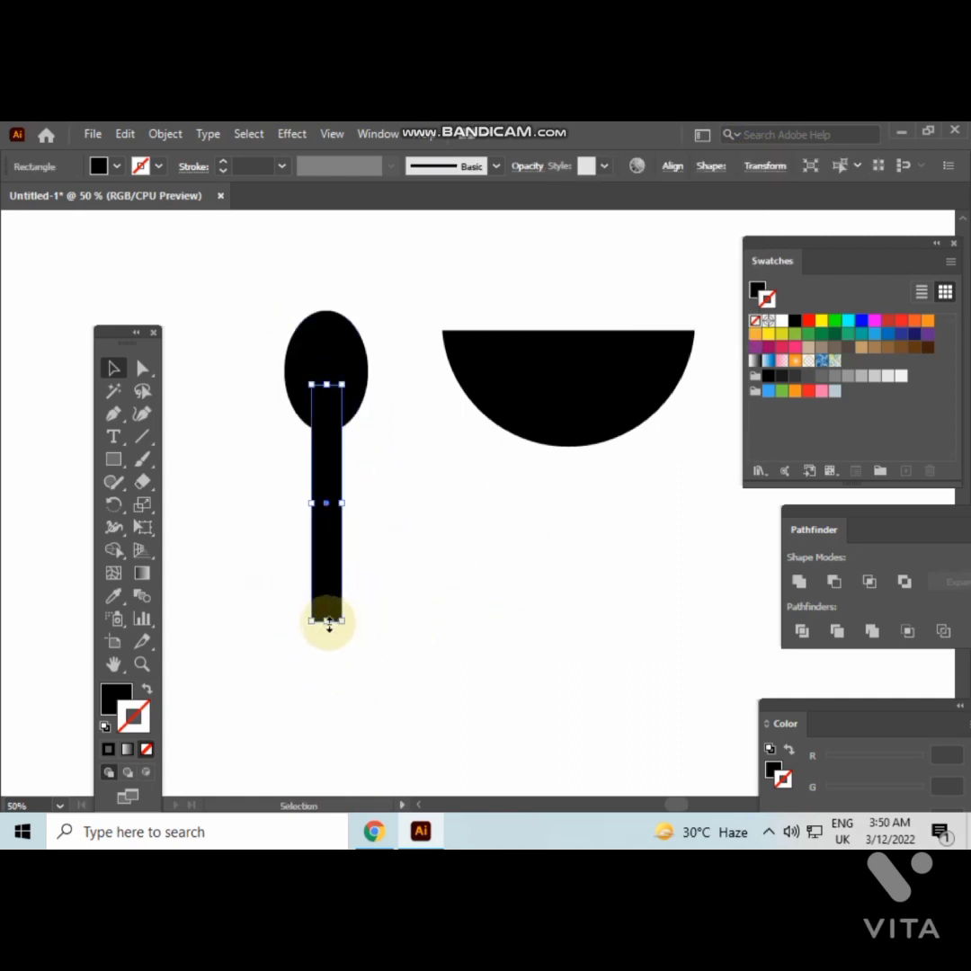
drag(328, 620, 328, 715)
click(451, 621)
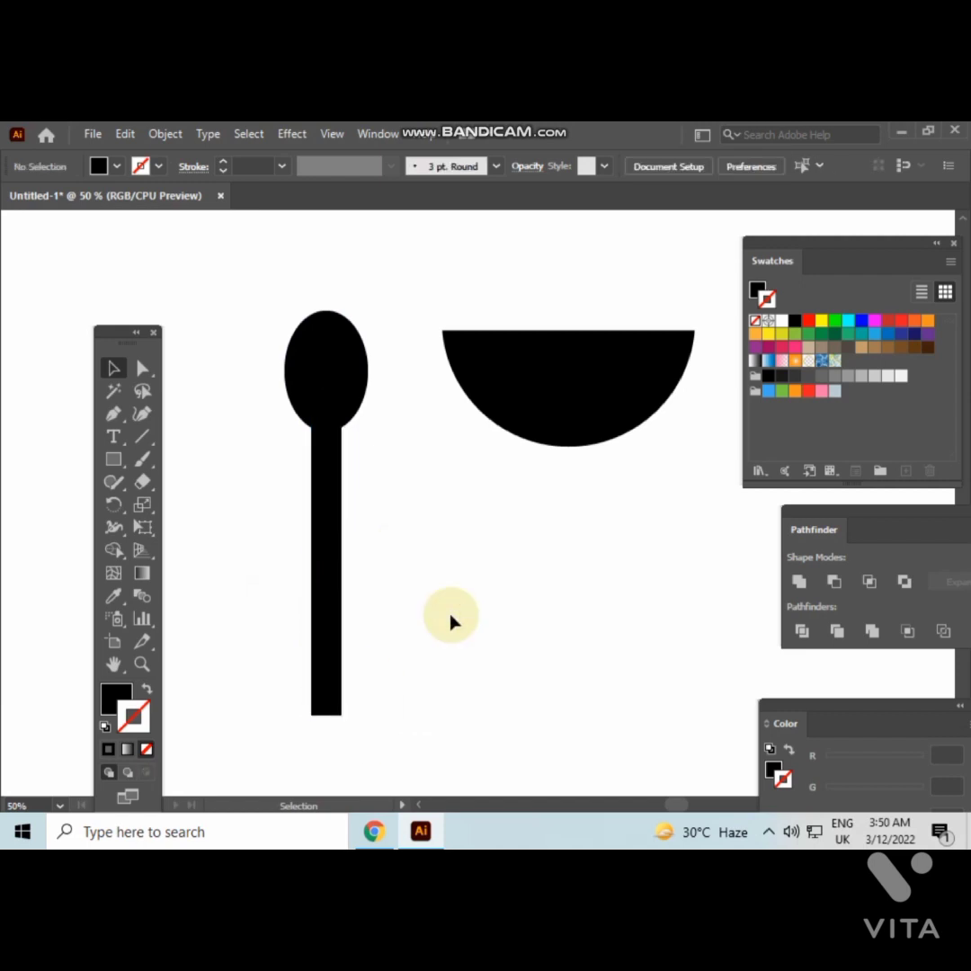
Narrow the handle rectangle slightly by pulling in its right edge
scroll(451, 621, up, 2)
click(376, 616)
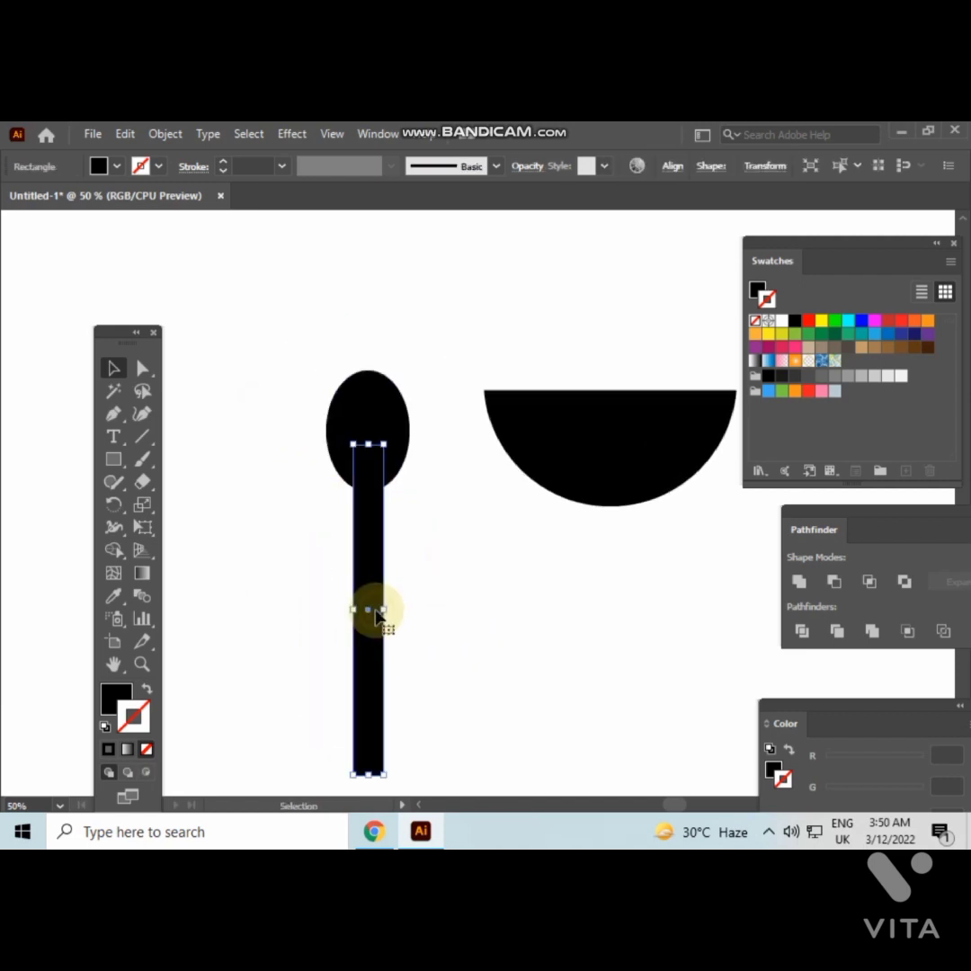
scroll(376, 616, up, 1)
drag(389, 613, 382, 613)
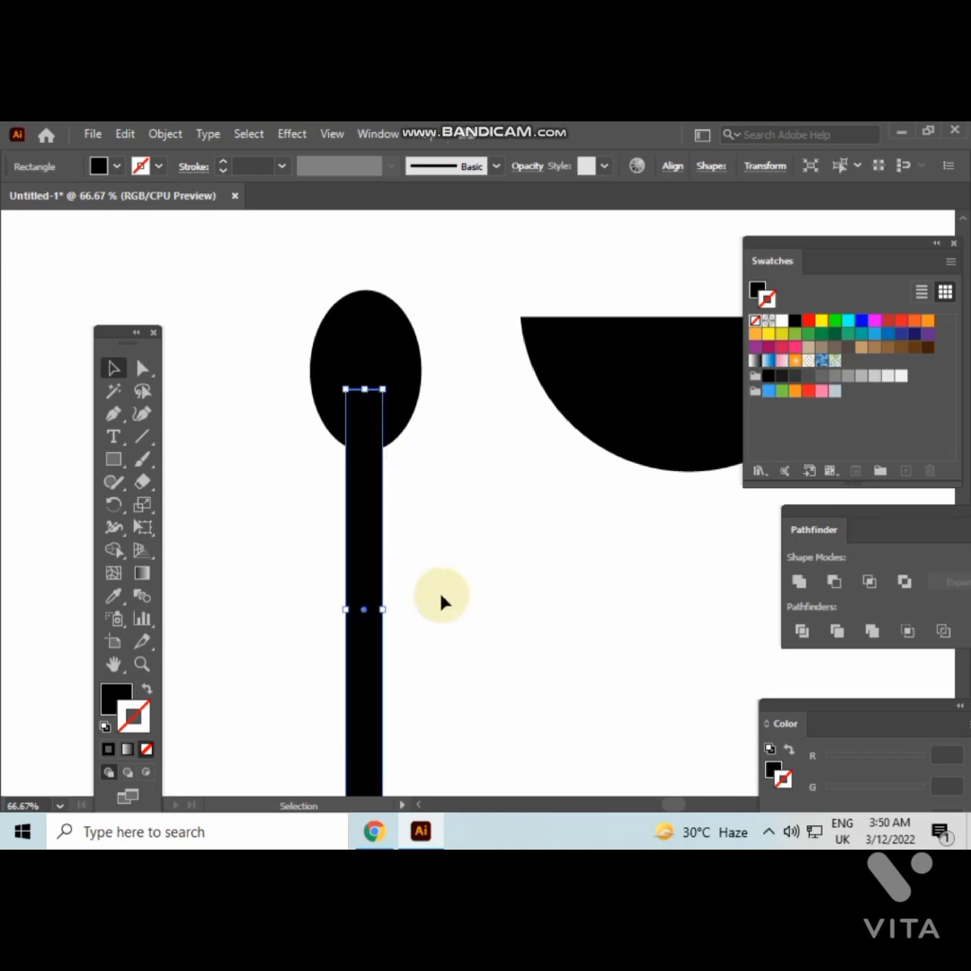
click(444, 600)
Center the ellipse and the narrowed handle horizontally on each other again
drag(301, 391, 386, 431)
click(747, 165)
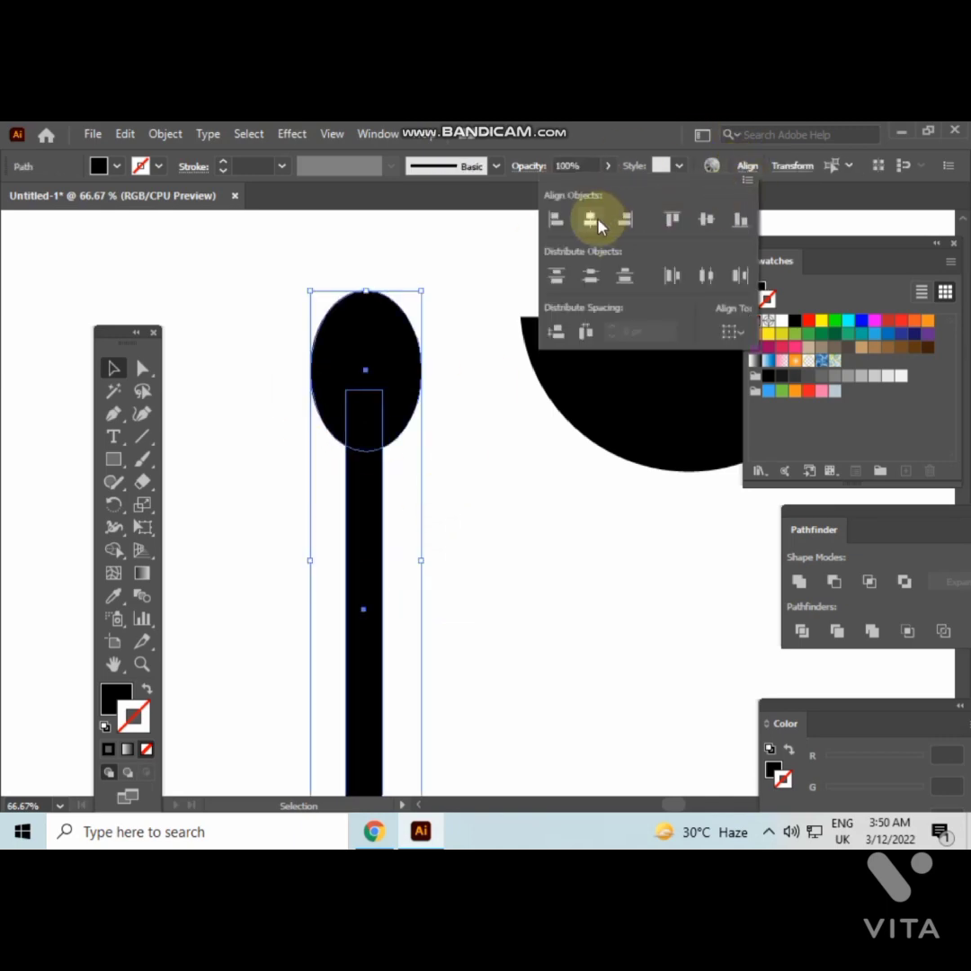
click(589, 218)
click(432, 519)
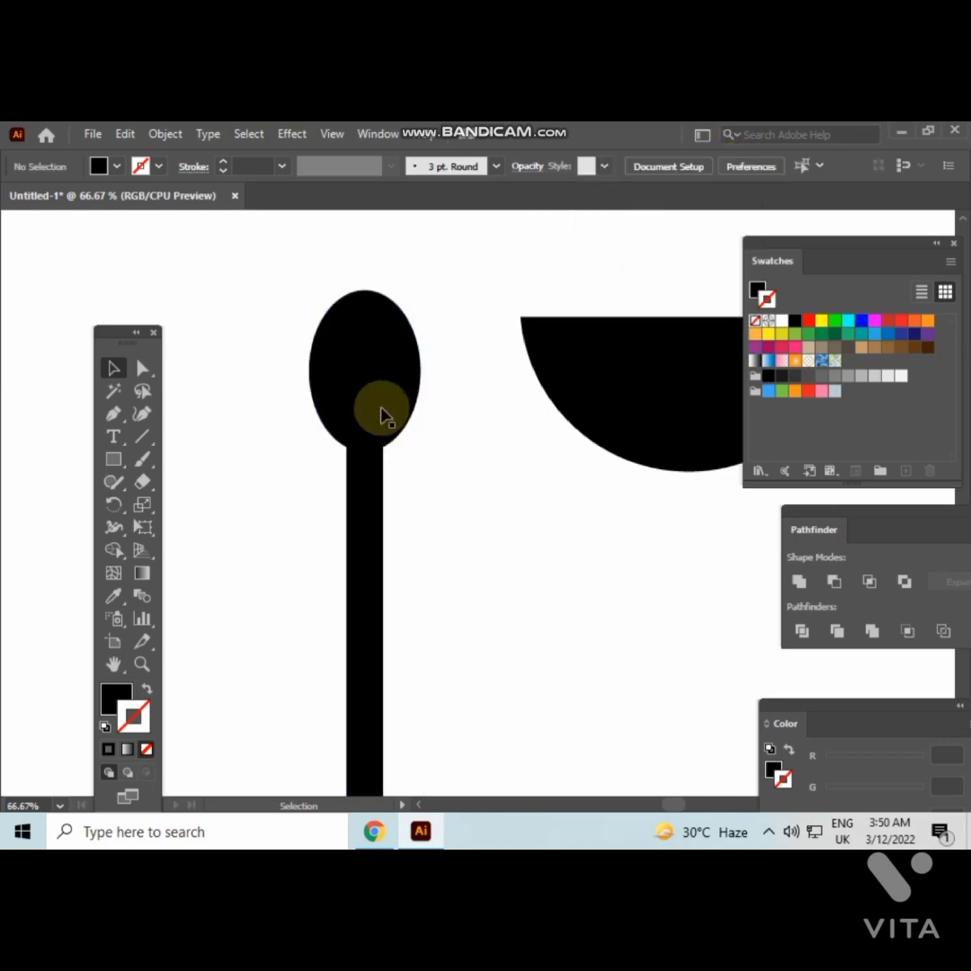
Stretch the spoon's ellipse slightly upward from its top edge
scroll(317, 387, down, 2)
scroll(324, 377, up, 2)
click(329, 369)
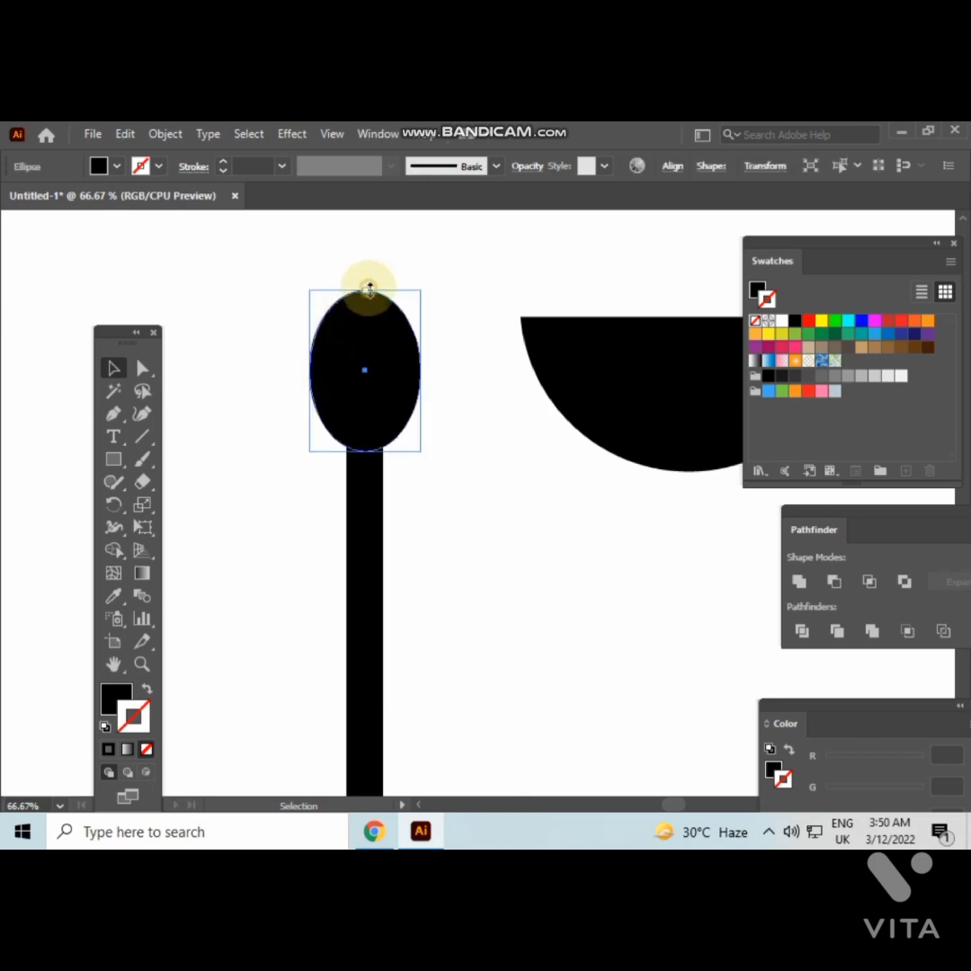
mouse_move(369, 288)
mouse_down()
mouse_move(369, 272)
mouse_move(368, 284)
mouse_up()
click(348, 259)
click(364, 278)
click(369, 272)
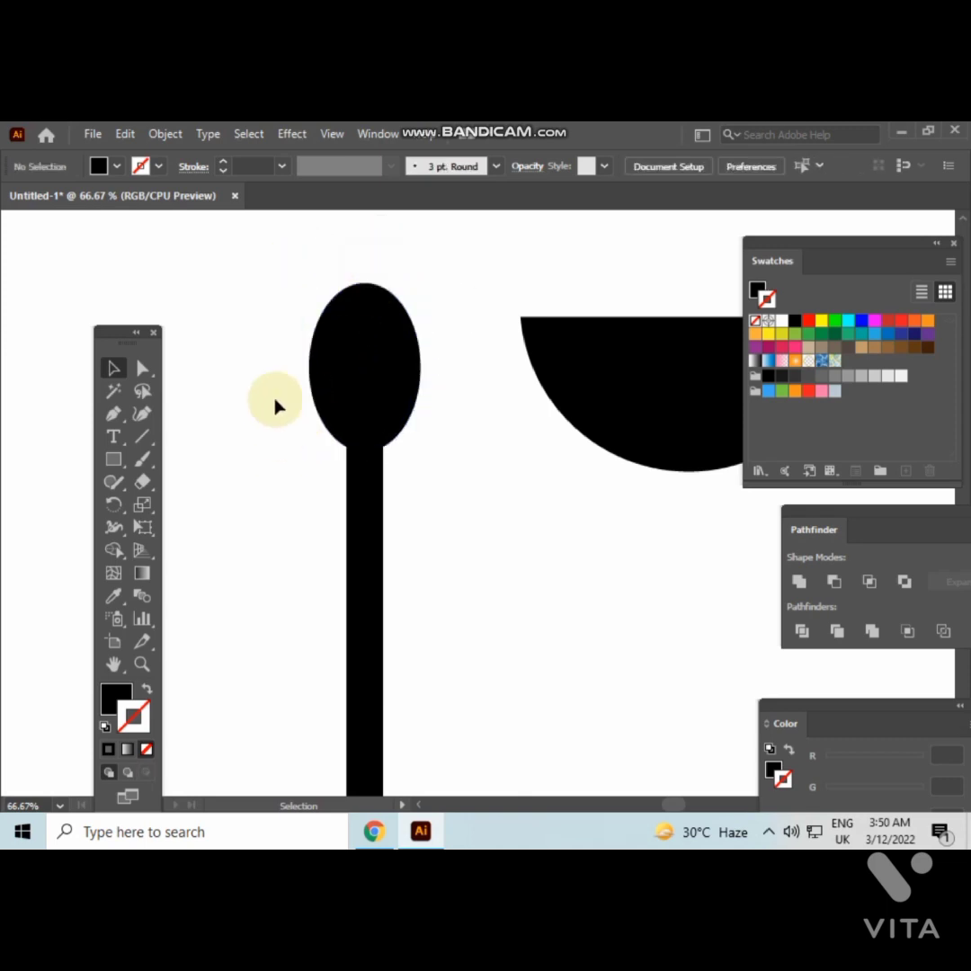
Try to unite the ellipse and handle into one spoon shape with Pathfinder
drag(269, 338, 453, 481)
click(474, 571)
drag(290, 340, 439, 496)
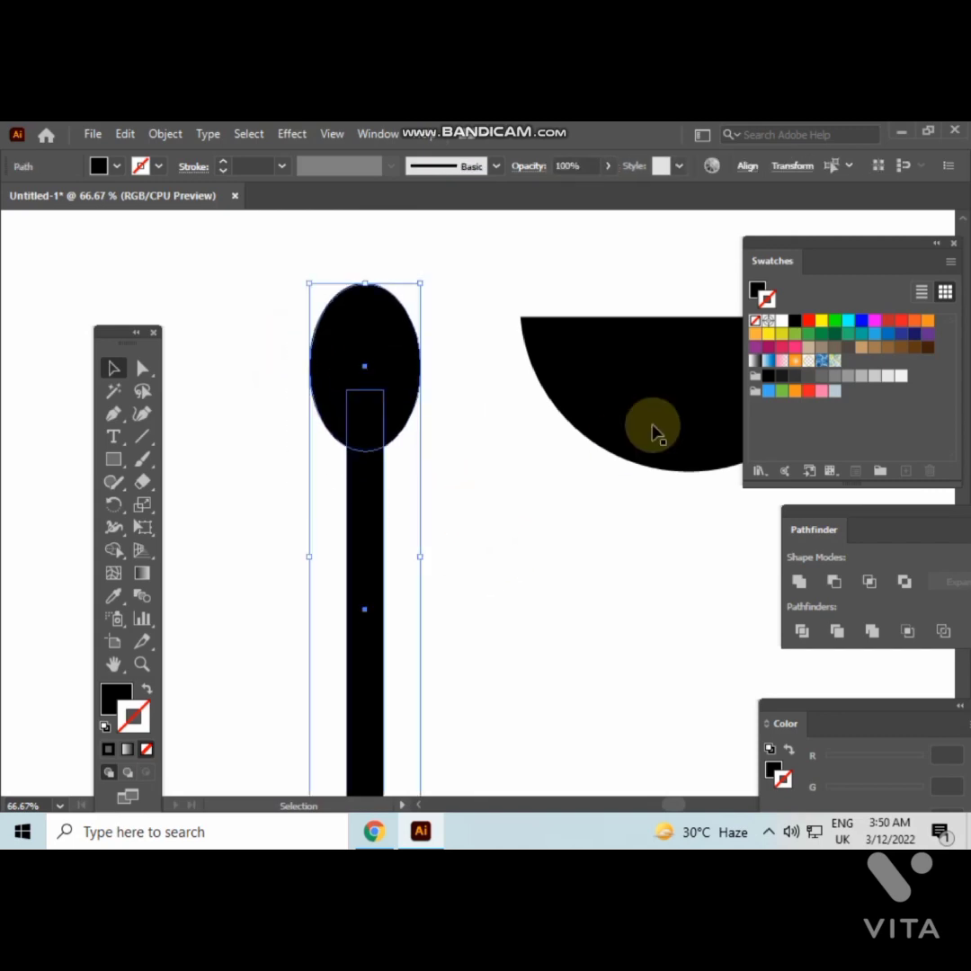
drag(876, 529, 659, 534)
click(583, 591)
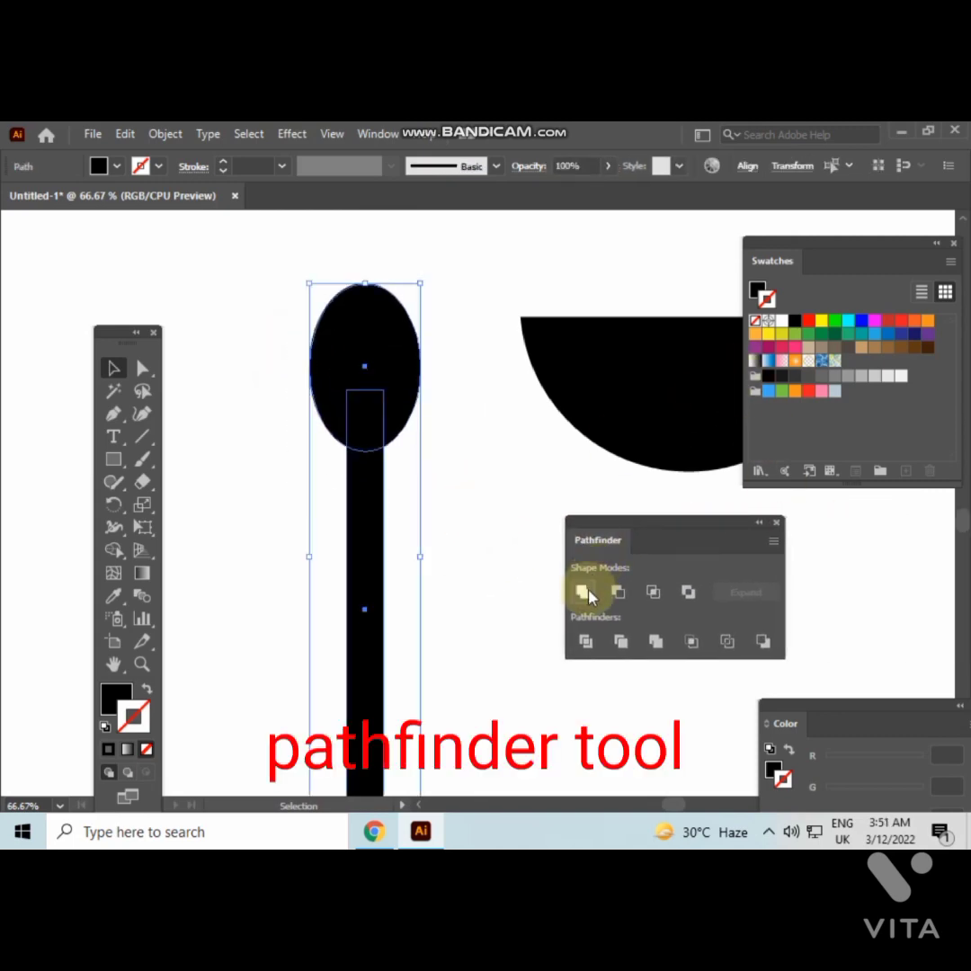
click(490, 520)
scroll(319, 416, up, 2)
scroll(319, 407, up, 2)
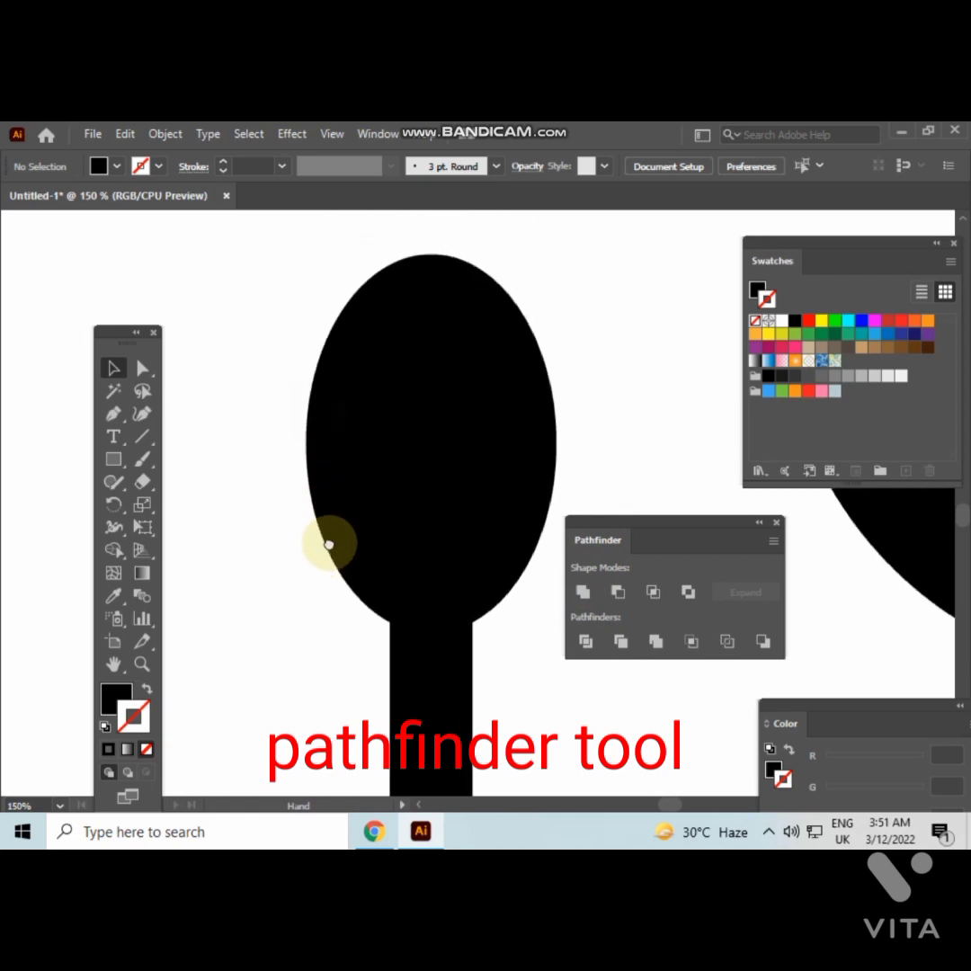
Undo the uniting of the ellipse and handle
key(ctrl+z)
key(ctrl+z)
scroll(326, 542, down, 2)
scroll(455, 494, down, 4)
scroll(455, 494, left, 2)
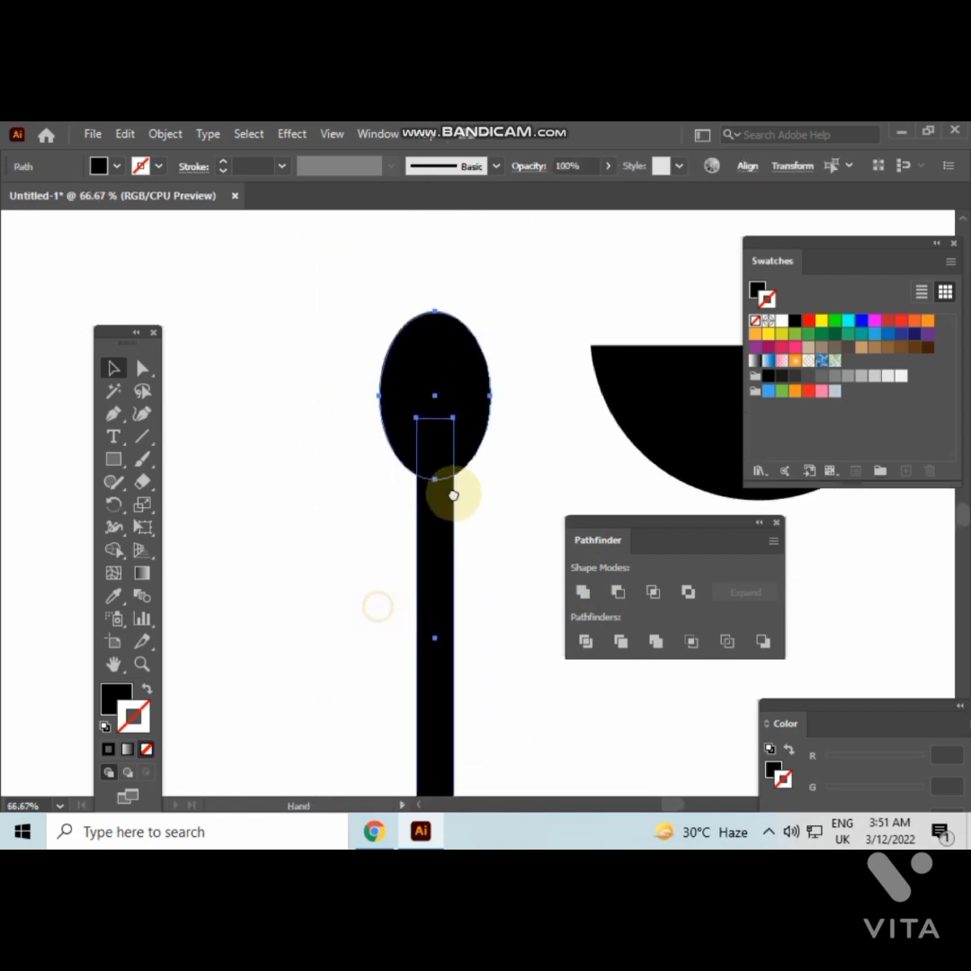
Place a copy of the handle rectangle to the left of the spoon
click(617, 358)
click(477, 544)
drag(473, 505, 296, 525)
Unite the spoon's ellipse and its handle into a single shape with Pathfinder
drag(377, 352, 530, 429)
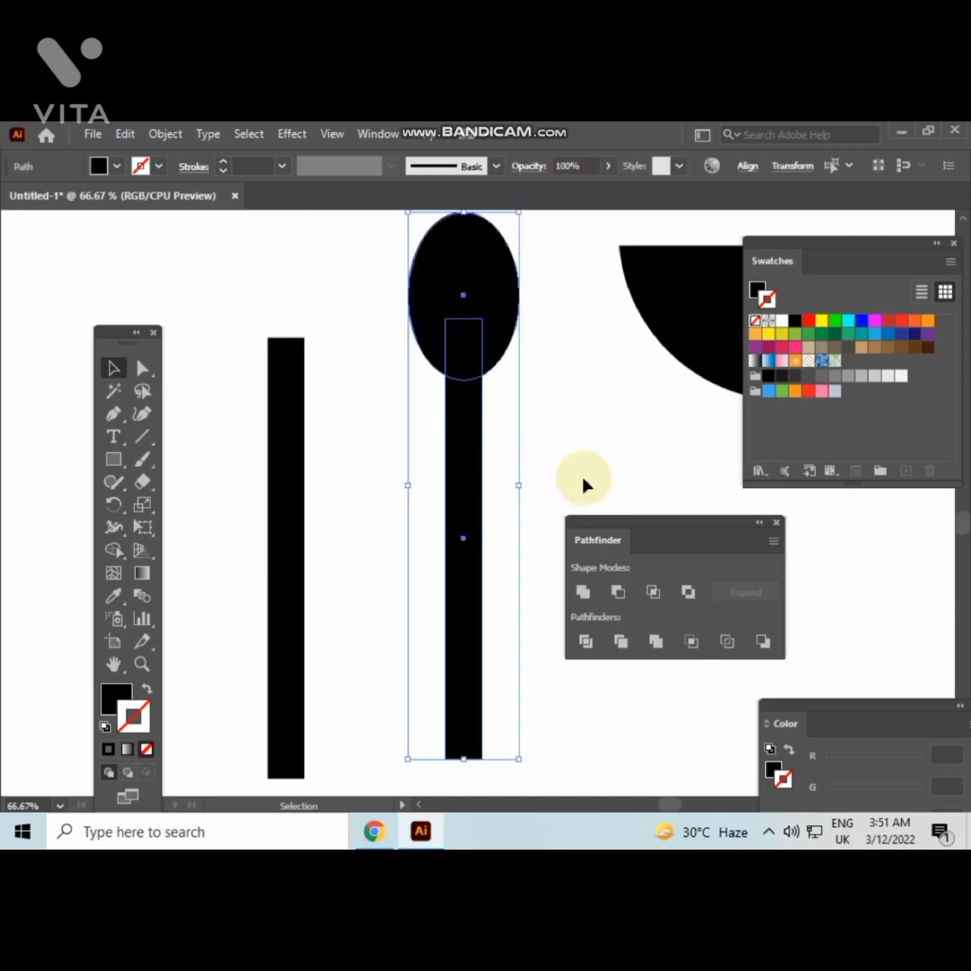
click(583, 592)
click(537, 459)
Draw a curved open path along the left inner side of the spoon's head with the Pen tool
scroll(286, 434, up, 3)
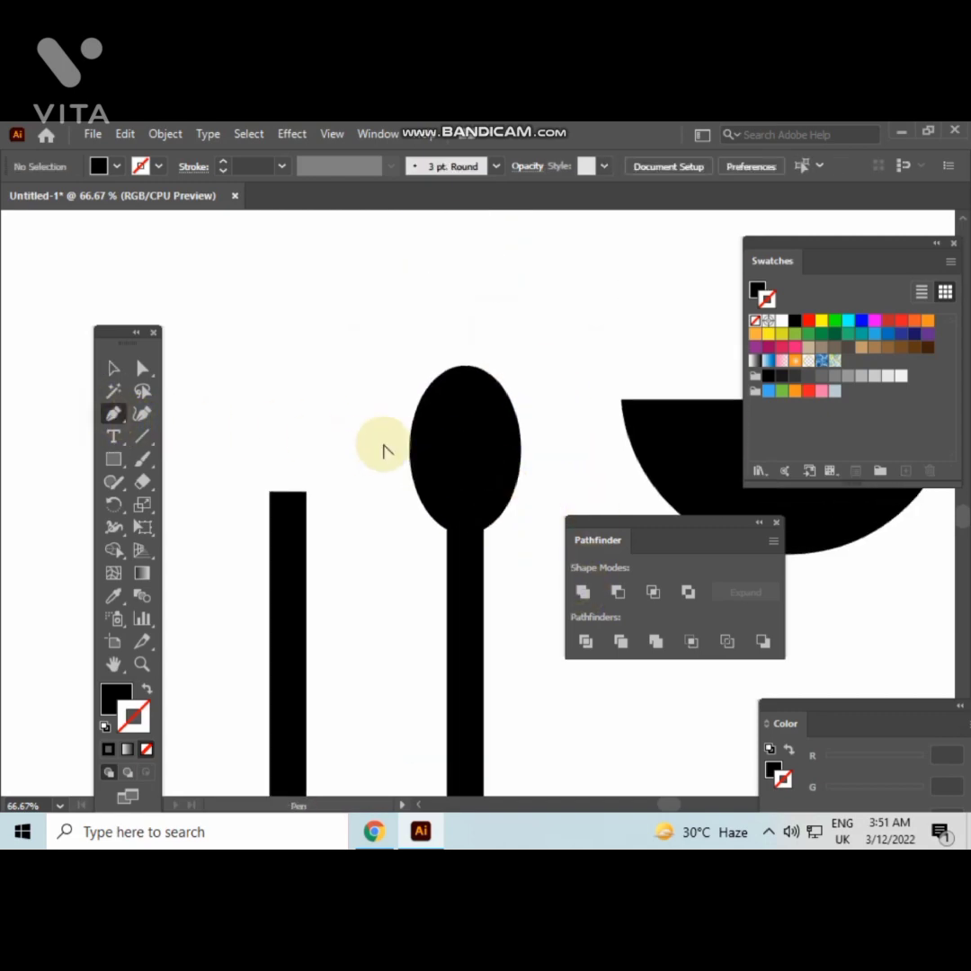
scroll(384, 444, up, 2)
drag(390, 444, 232, 444)
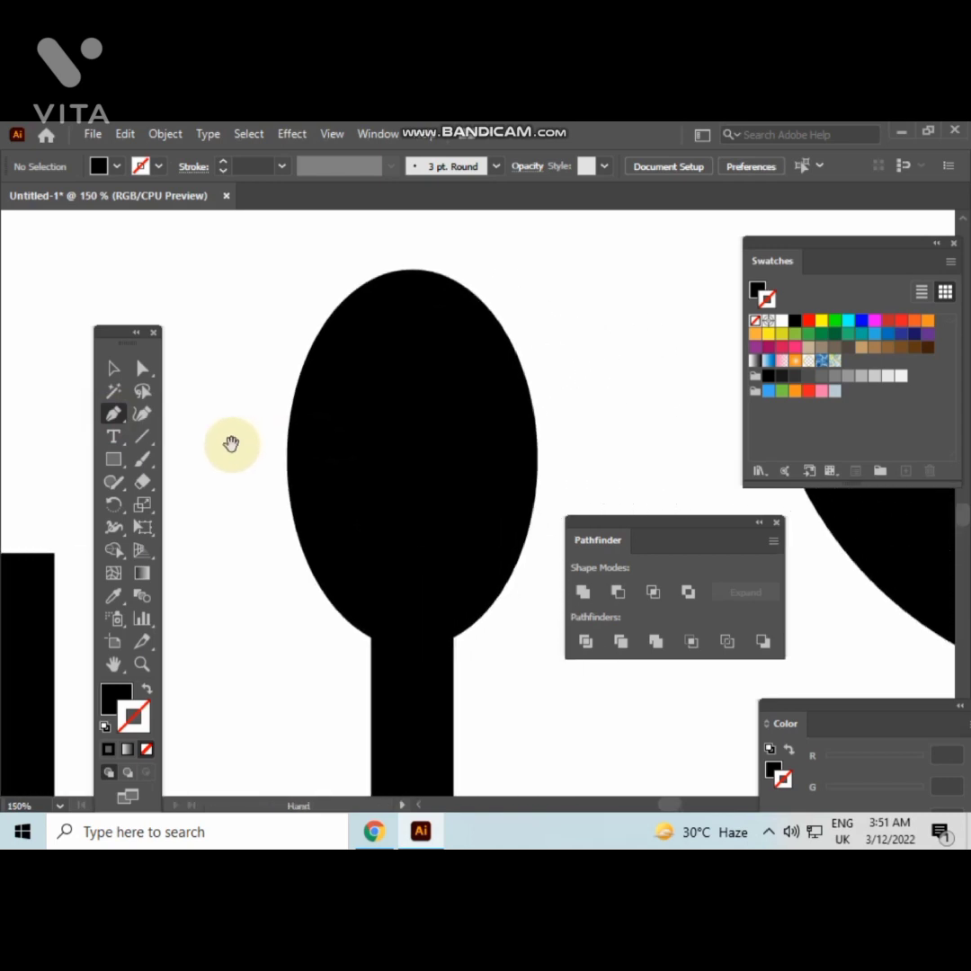
click(358, 329)
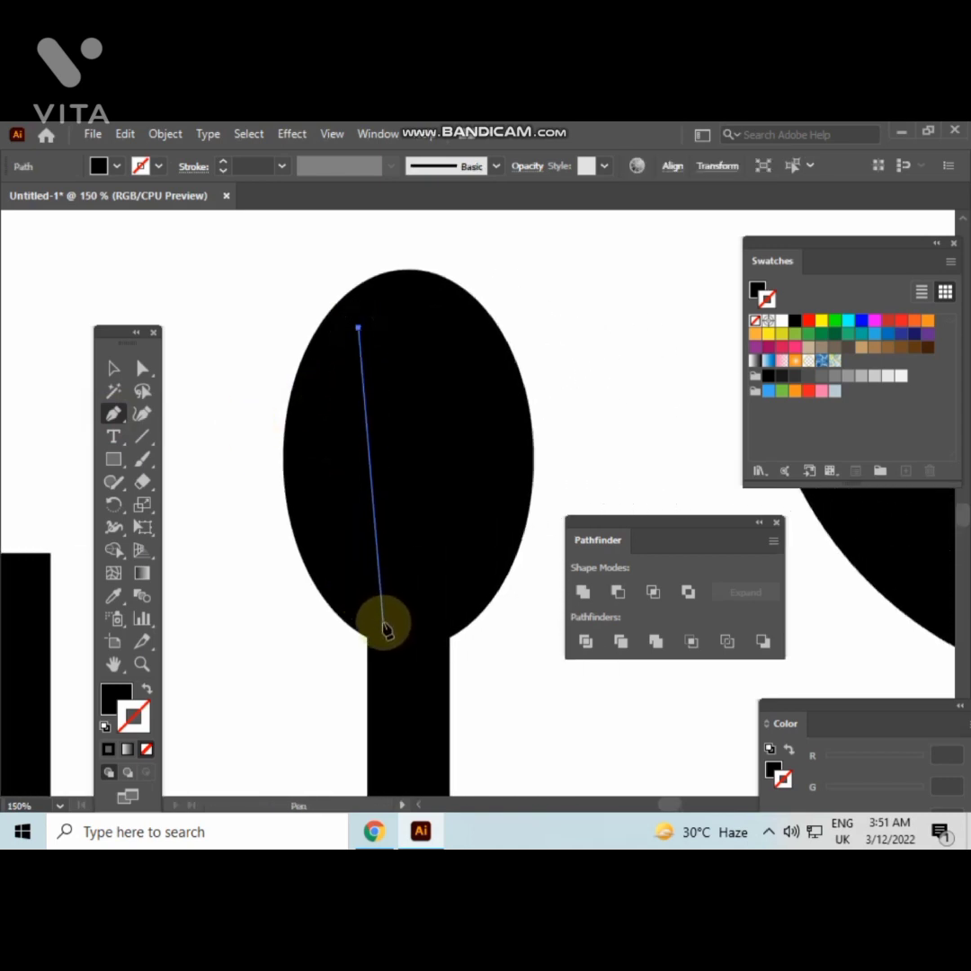
drag(376, 625, 477, 798)
Give the curved path no fill and a white stroke, and finish the path
click(147, 689)
click(133, 716)
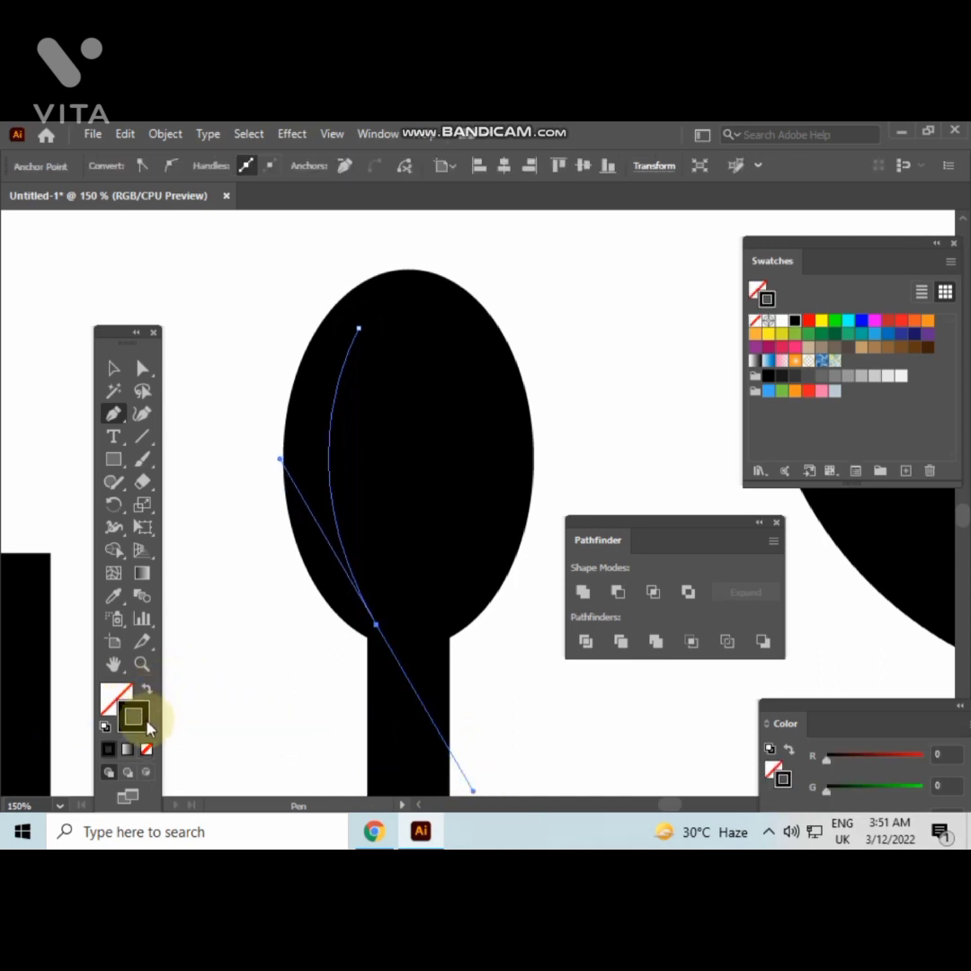
click(781, 321)
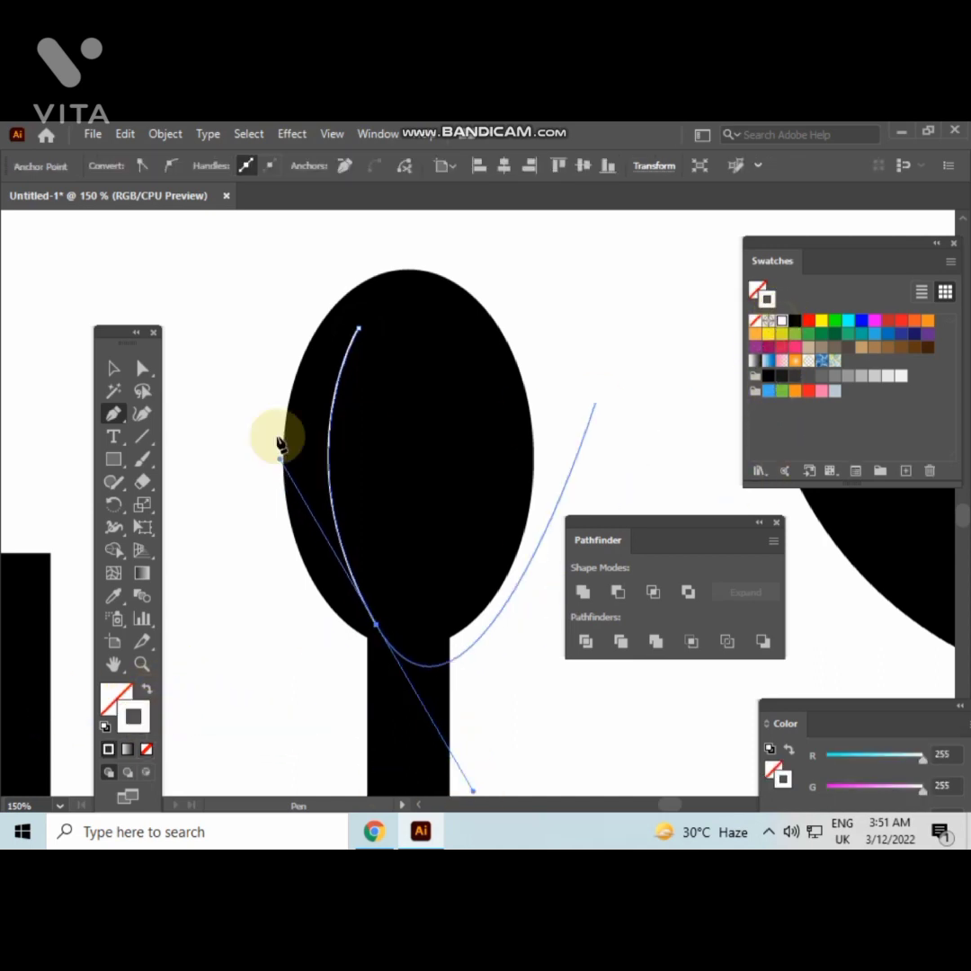
click(108, 370)
click(176, 325)
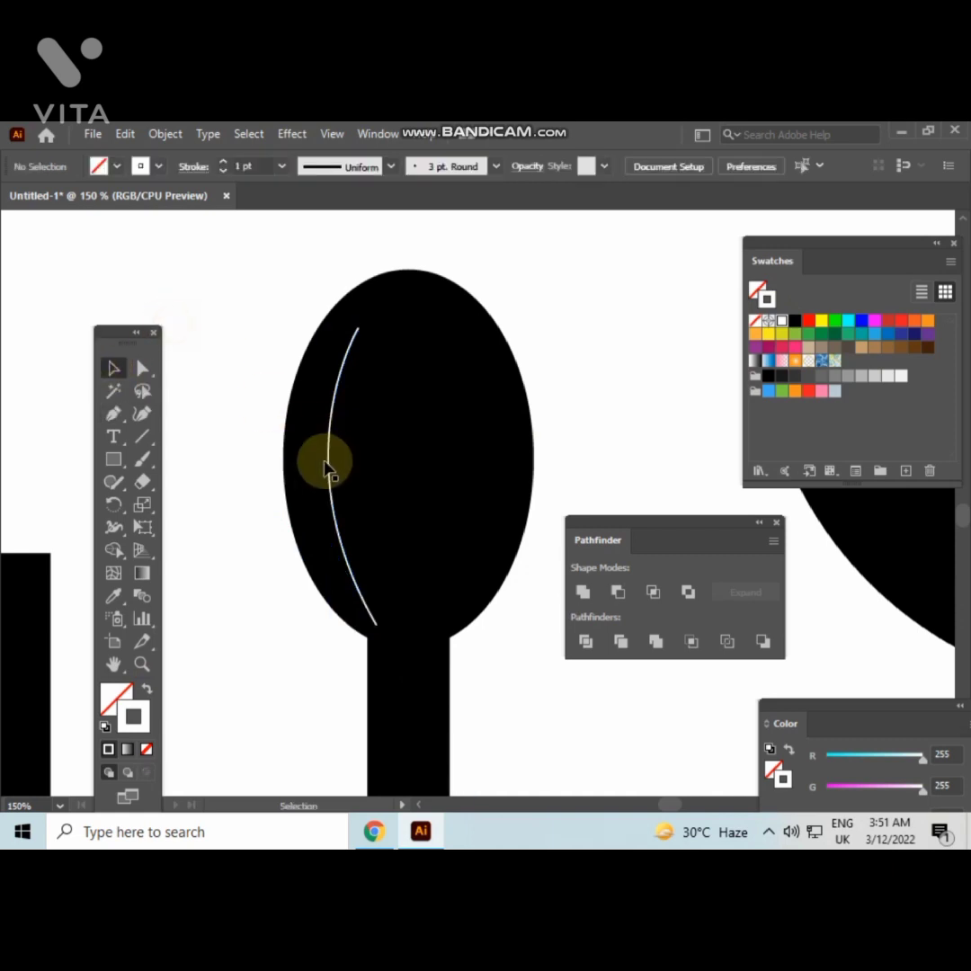
Widen the middle of the white curve to about 9.23 pt with the Width tool, leaving tapered ends
click(331, 477)
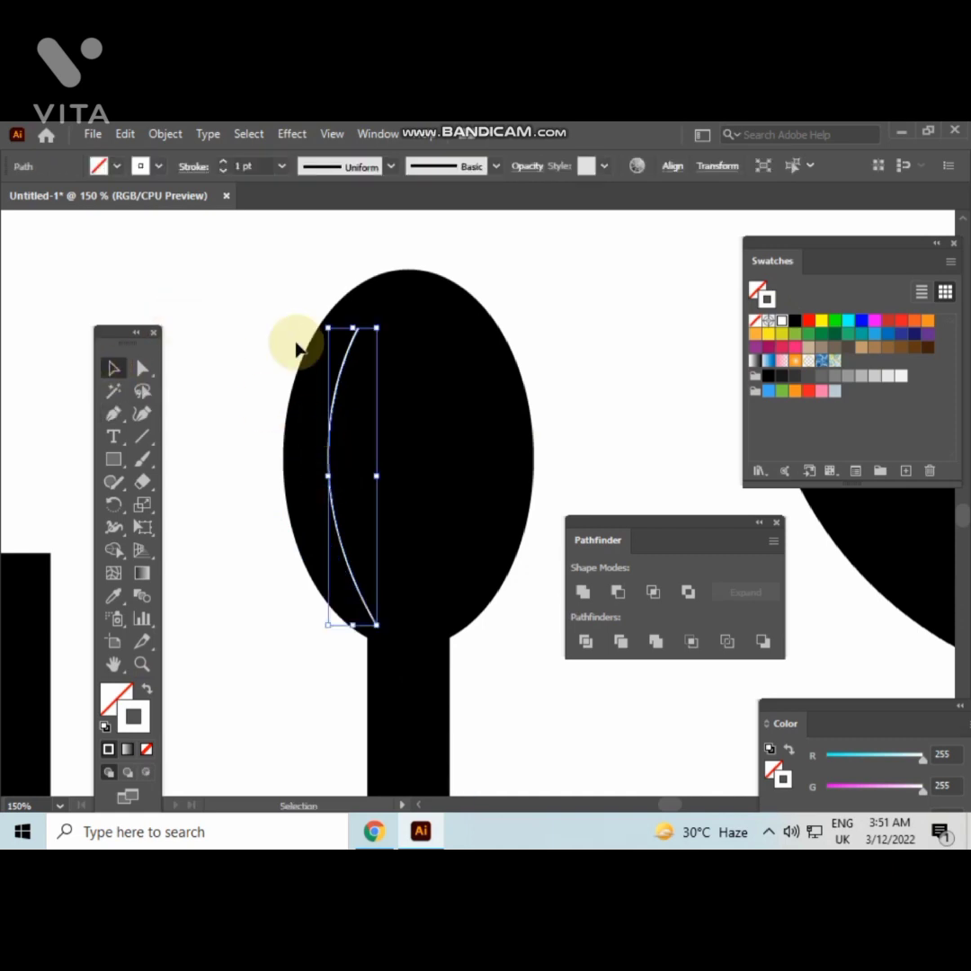
click(114, 531)
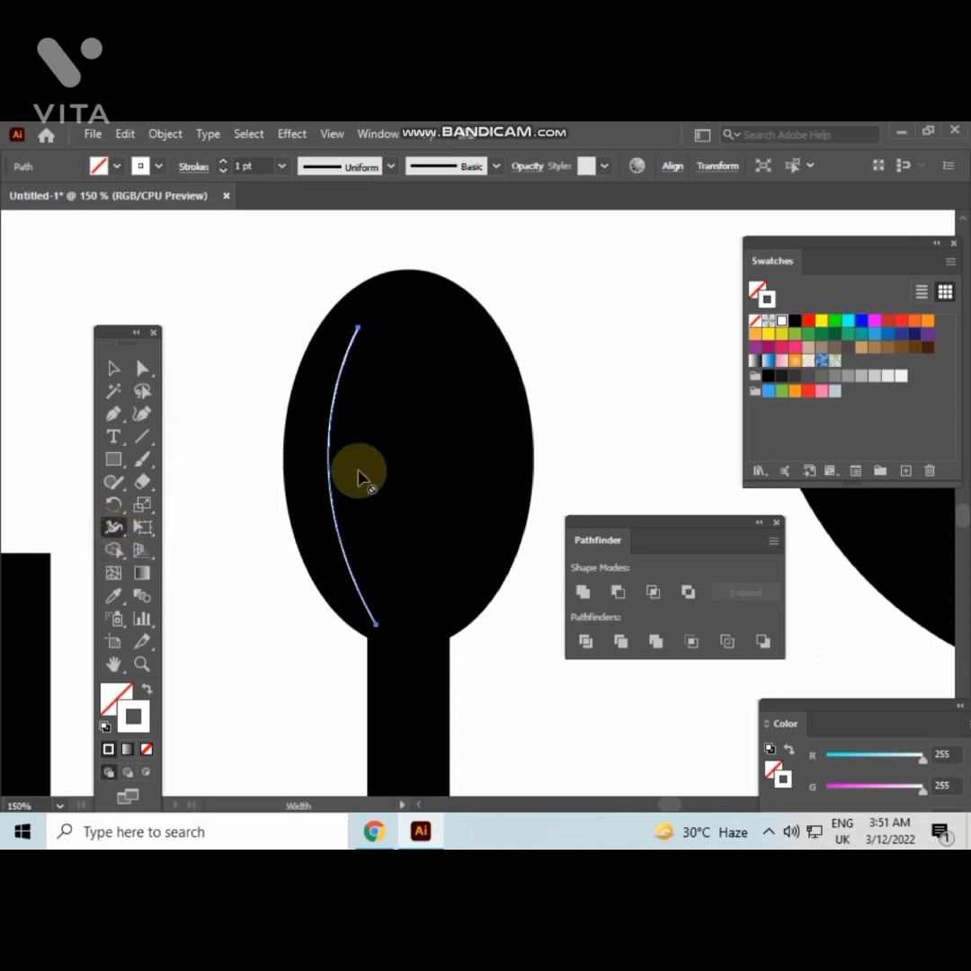
scroll(358, 472, up, 3)
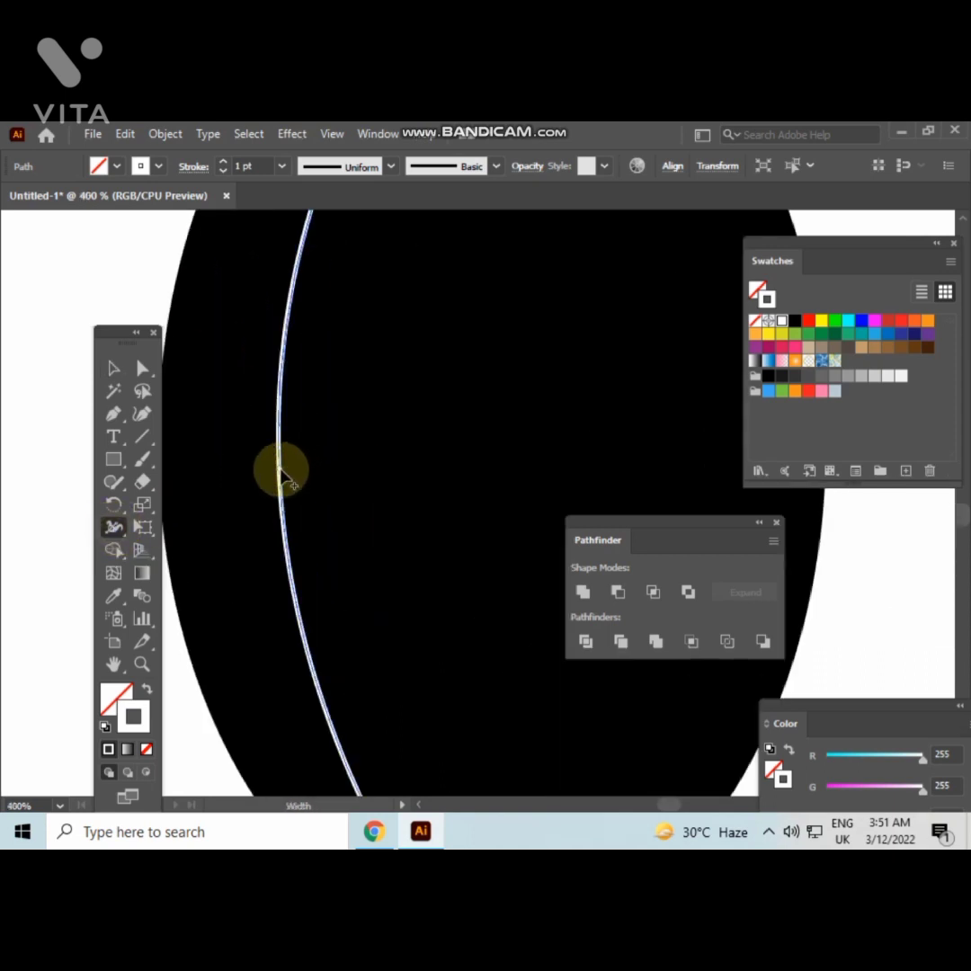
drag(281, 466, 299, 470)
scroll(305, 483, down, 3)
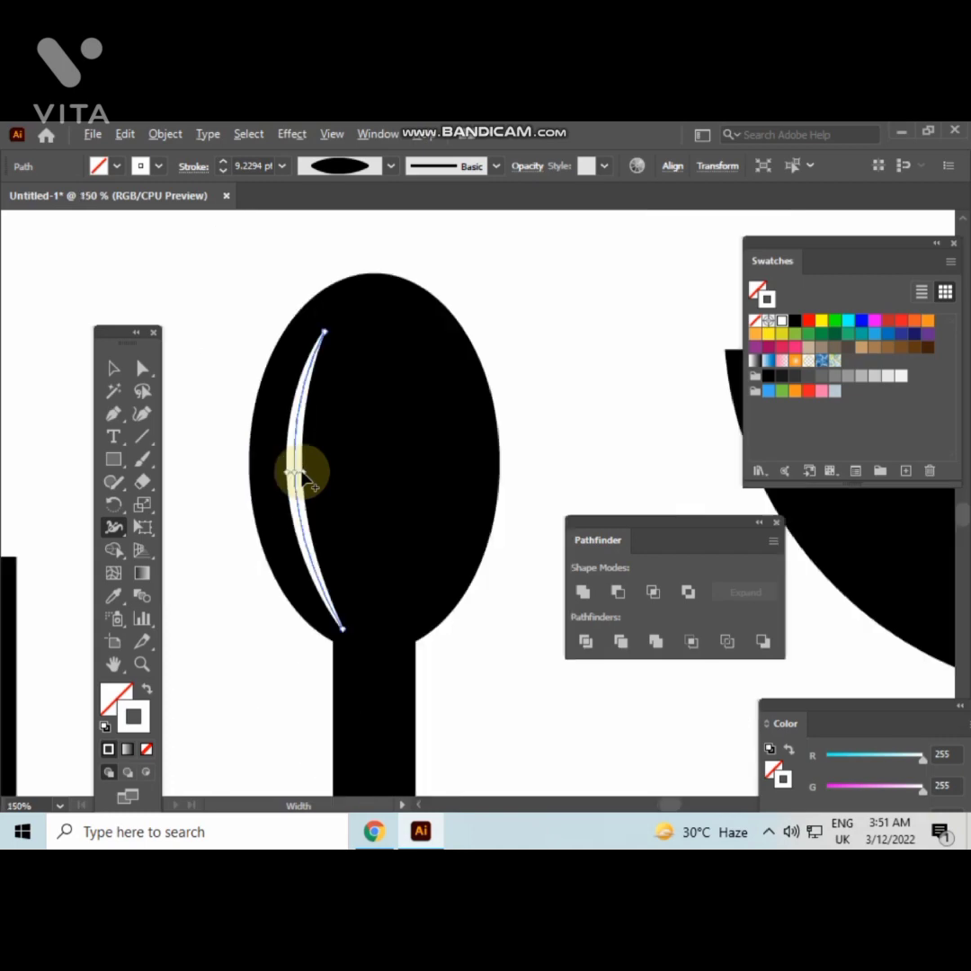
click(115, 369)
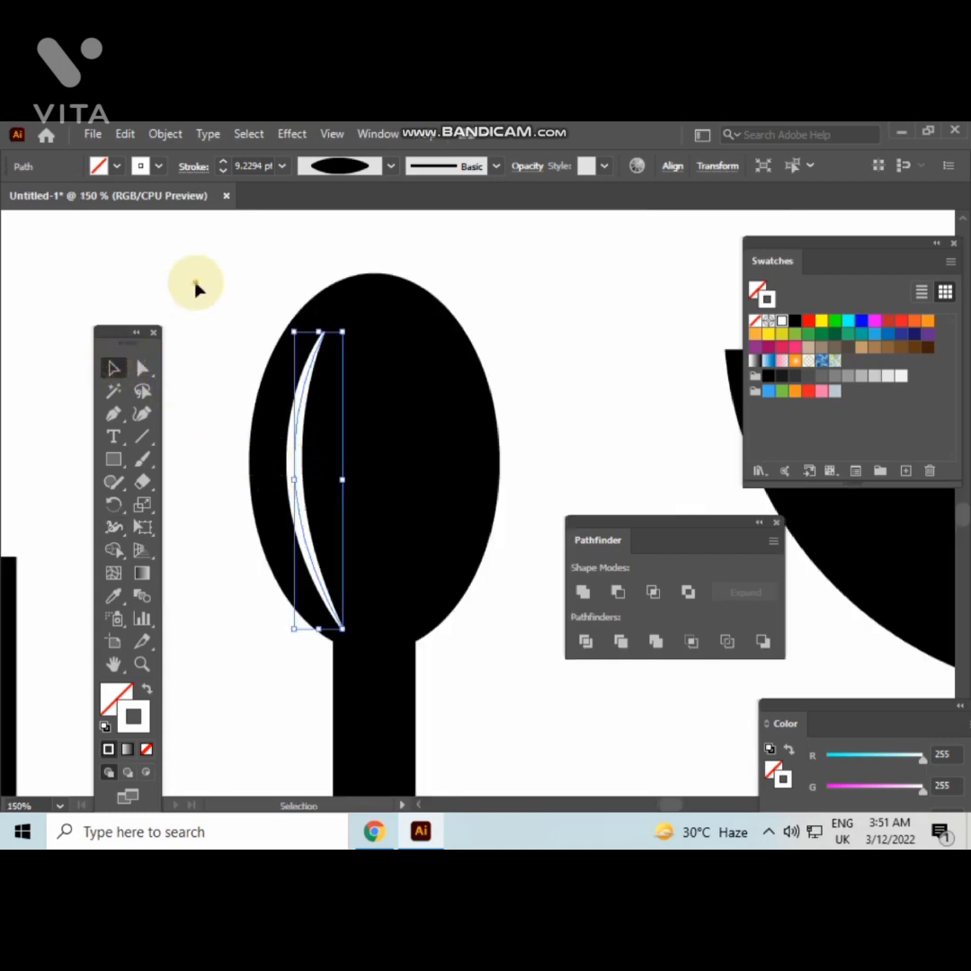
click(202, 292)
Apply a Gaussian Blur effect to the white highlight on the spoon's head
click(300, 484)
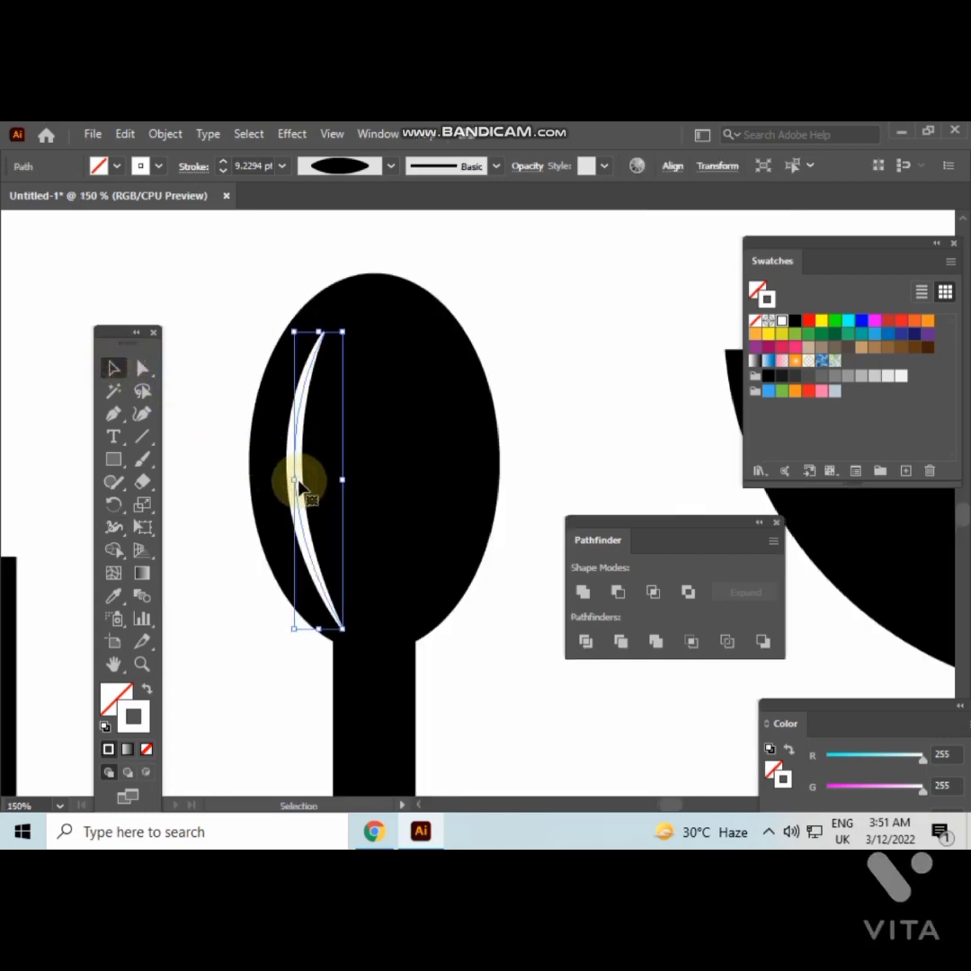
click(292, 135)
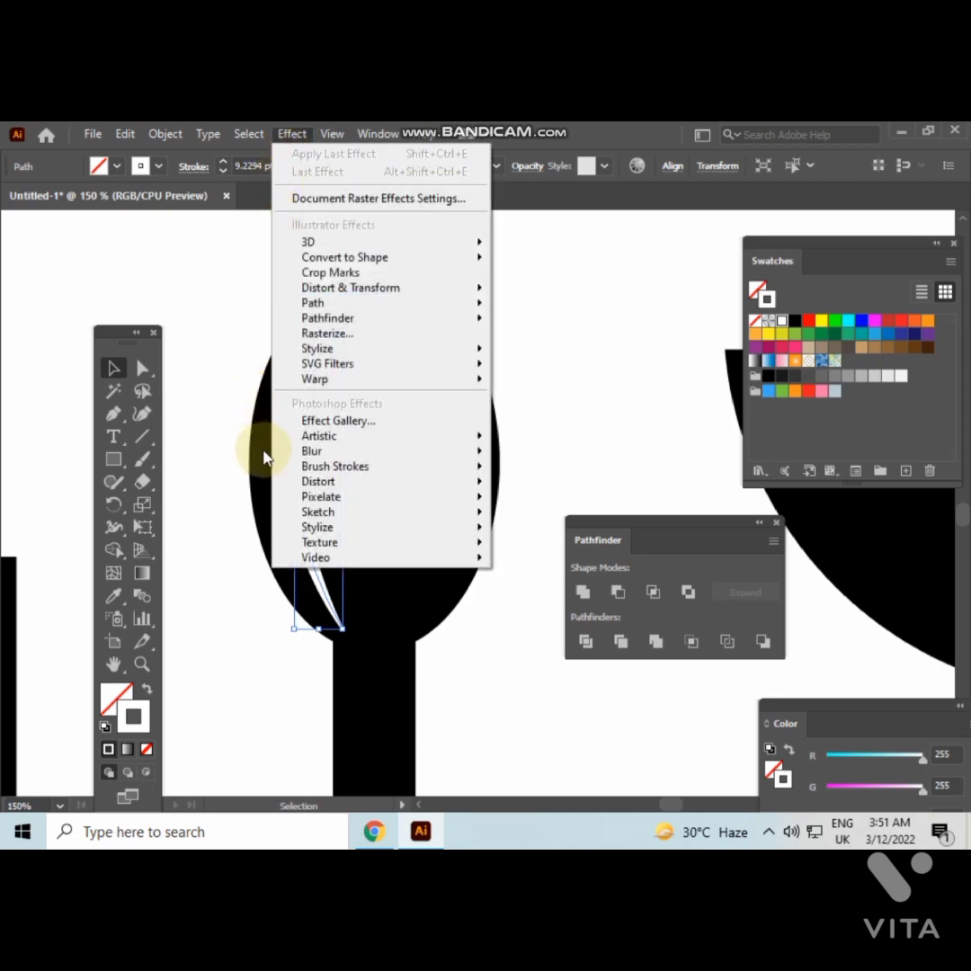
mouse_move(306, 457)
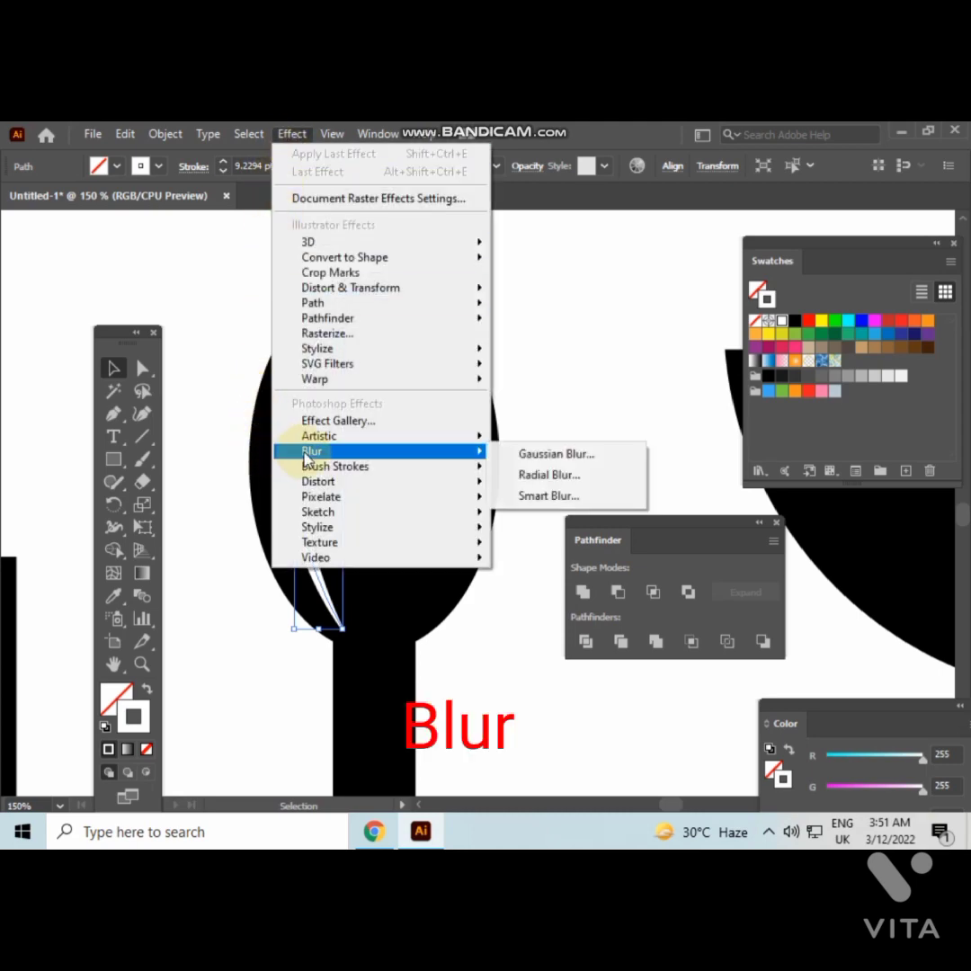
click(537, 456)
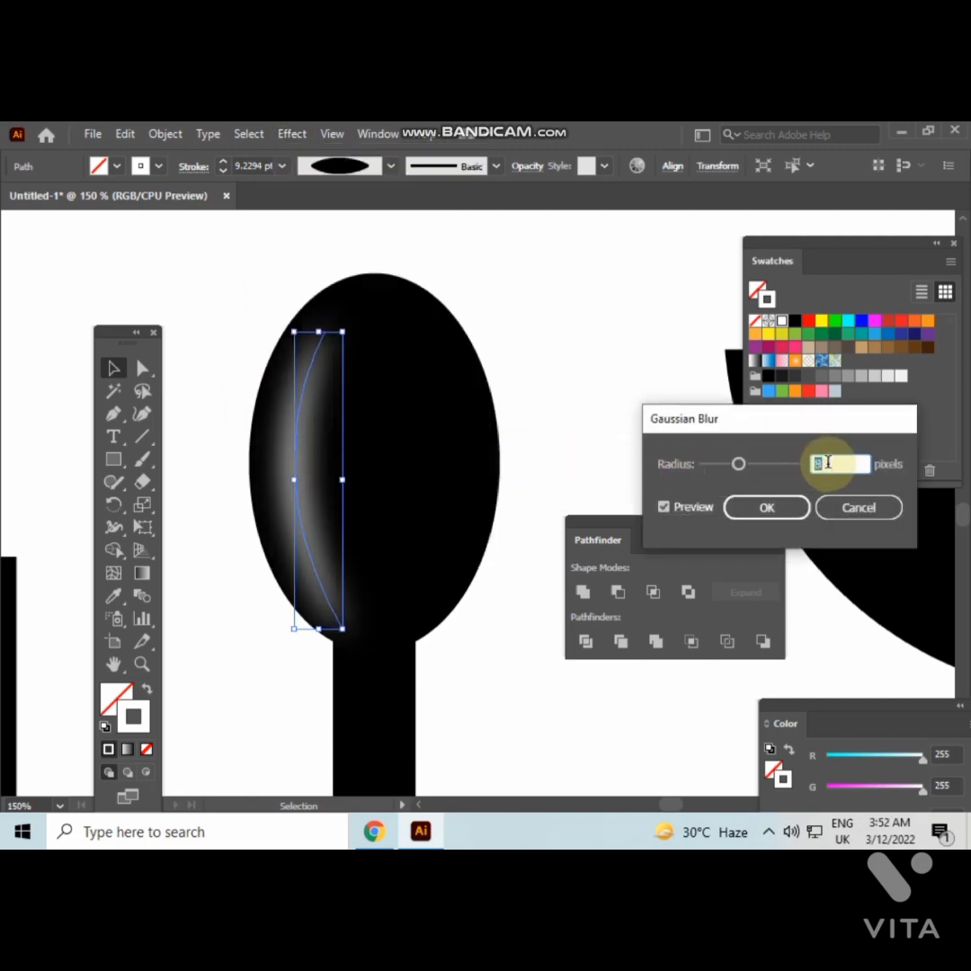
click(775, 511)
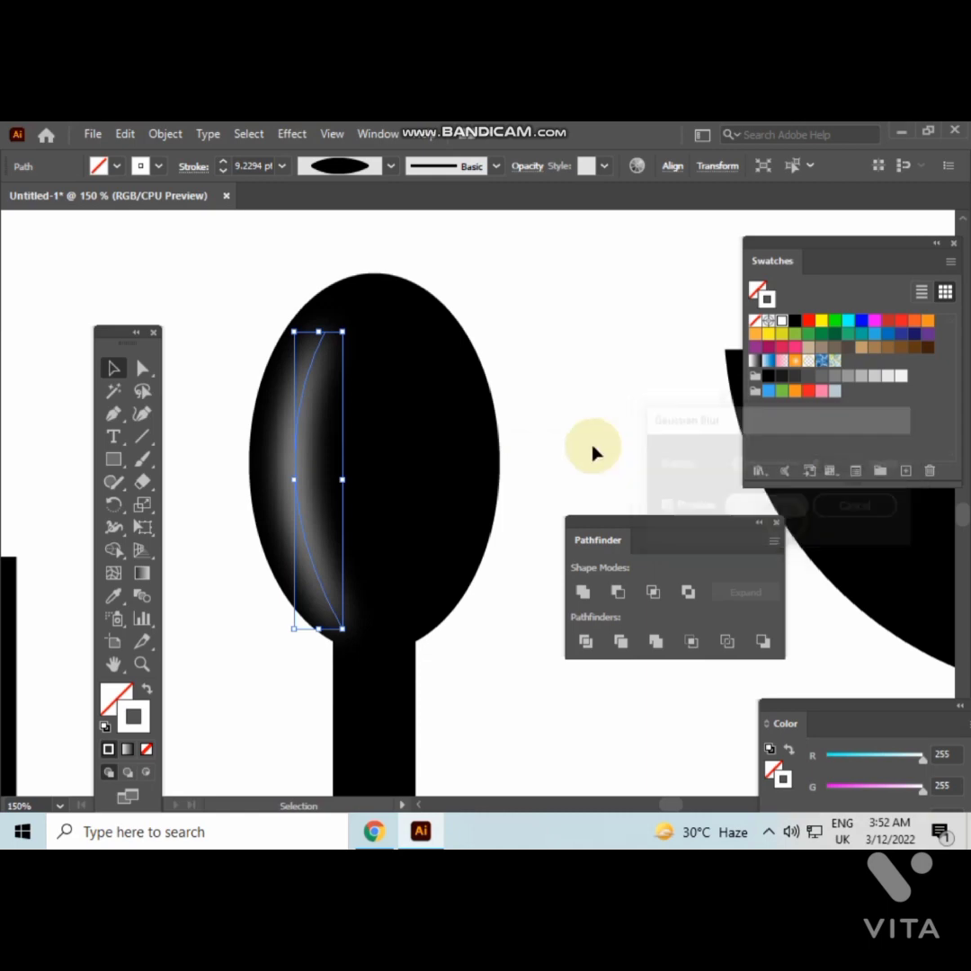
click(593, 452)
Group the spoon with its blurred highlight and move the group right, closer to the bowl
scroll(589, 445, down, 2)
scroll(587, 439, down, 1)
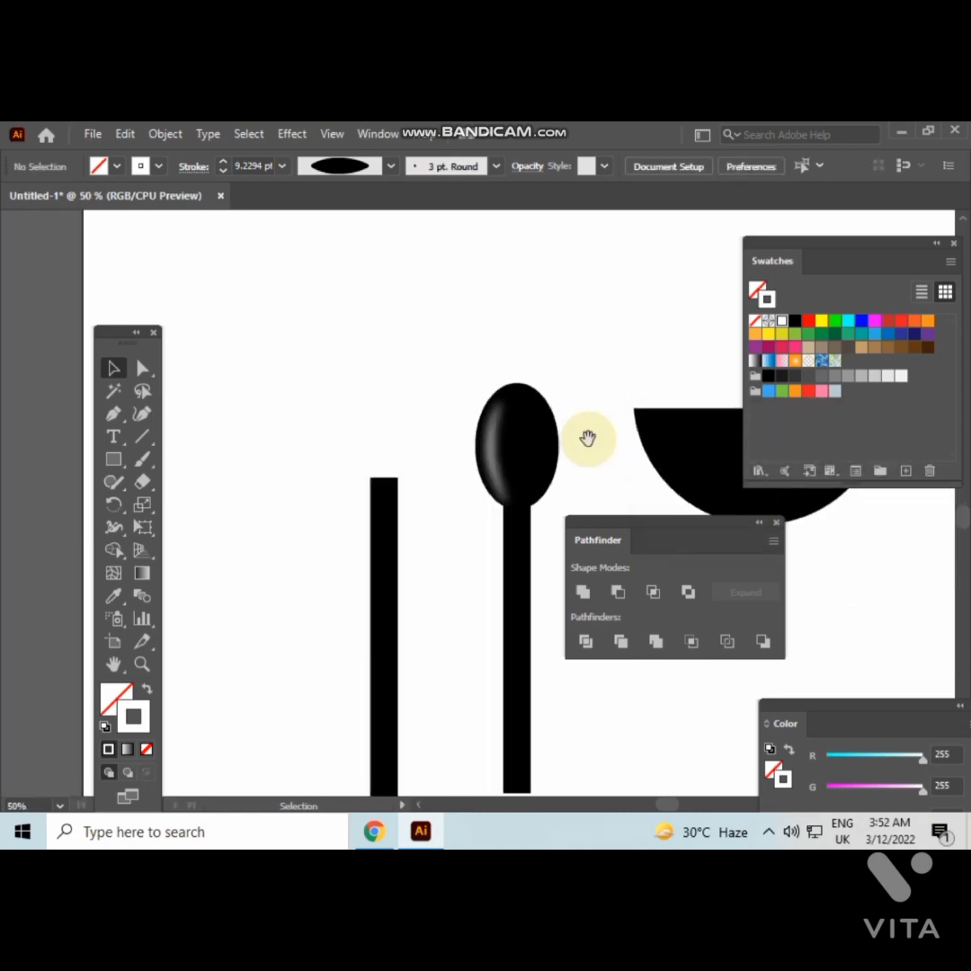
drag(587, 440, 505, 379)
drag(390, 424, 492, 474)
key(v)
click(419, 485)
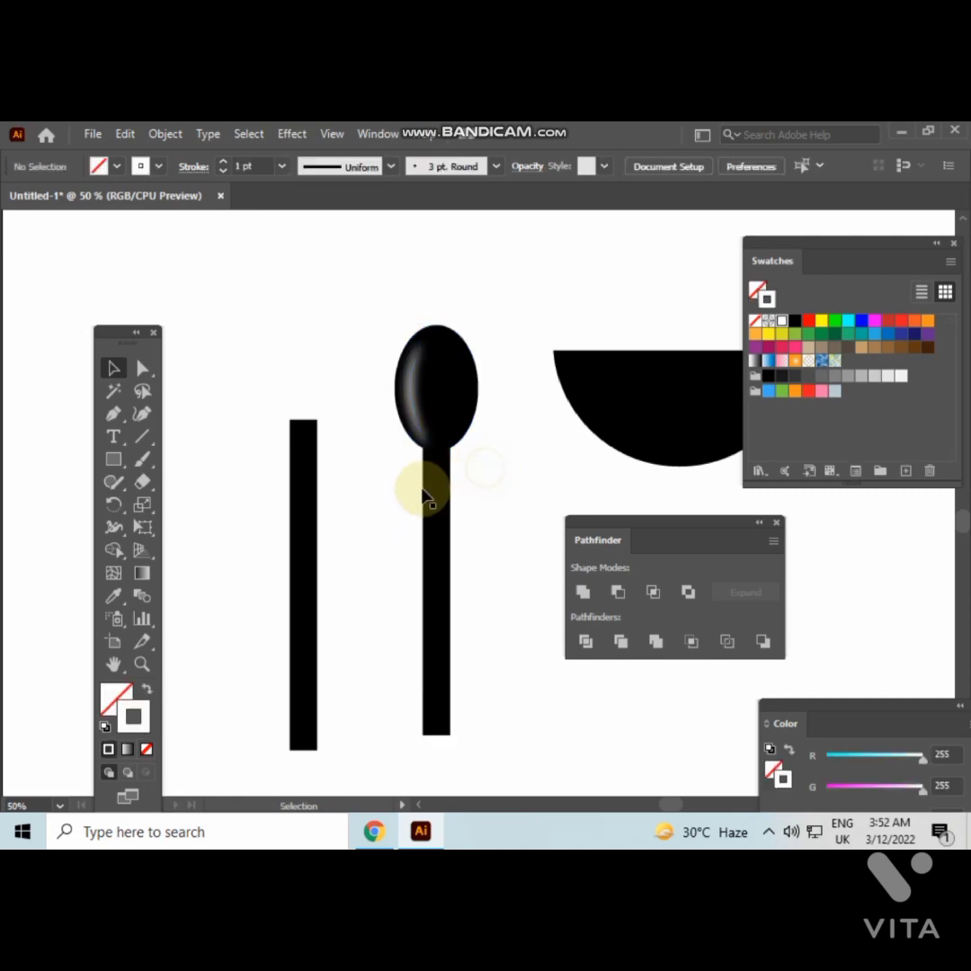
drag(431, 676, 473, 676)
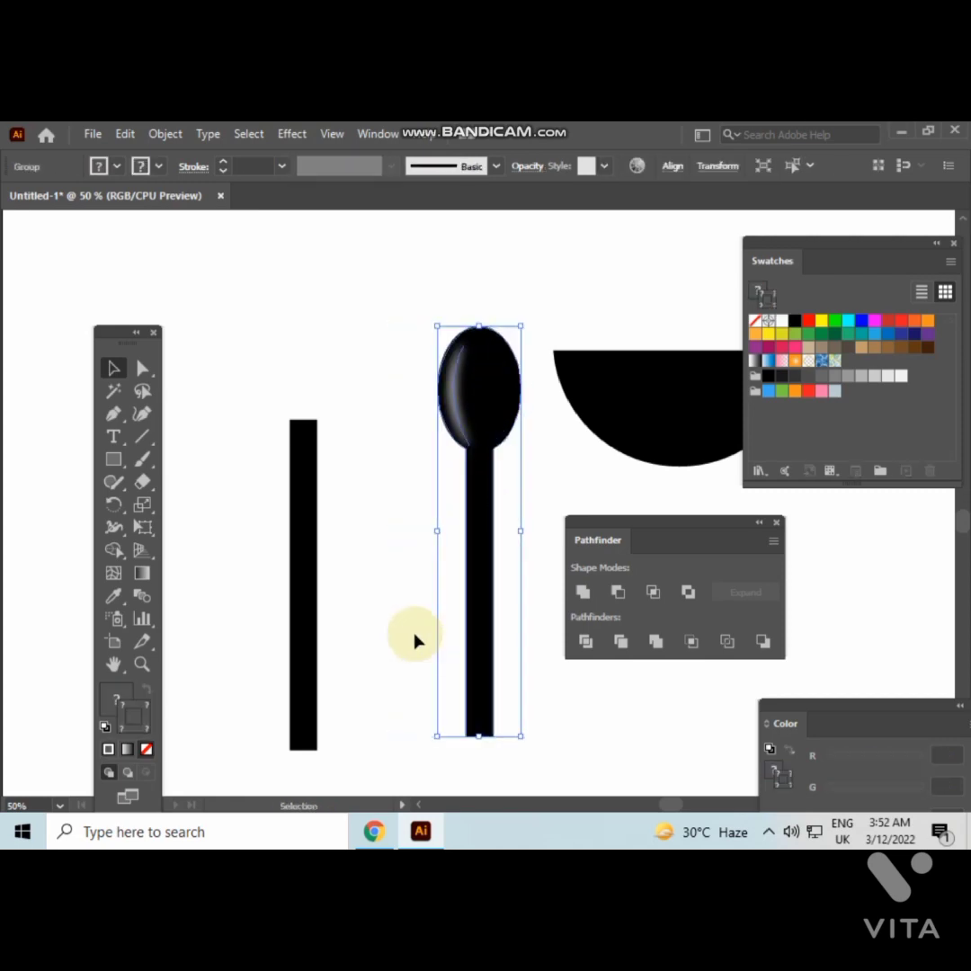
click(396, 620)
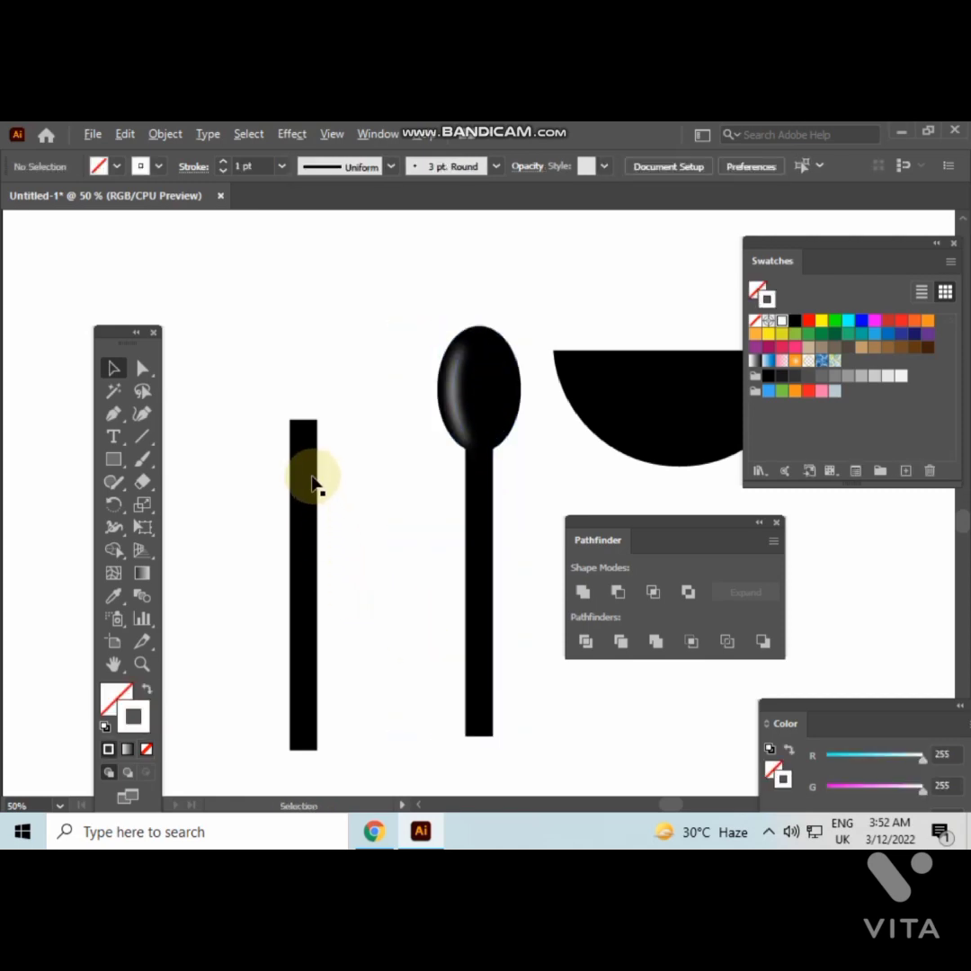
Draw a rectangle over the upper end of the separate handle as a fork head
scroll(312, 482, up, 1)
drag(310, 472, 325, 509)
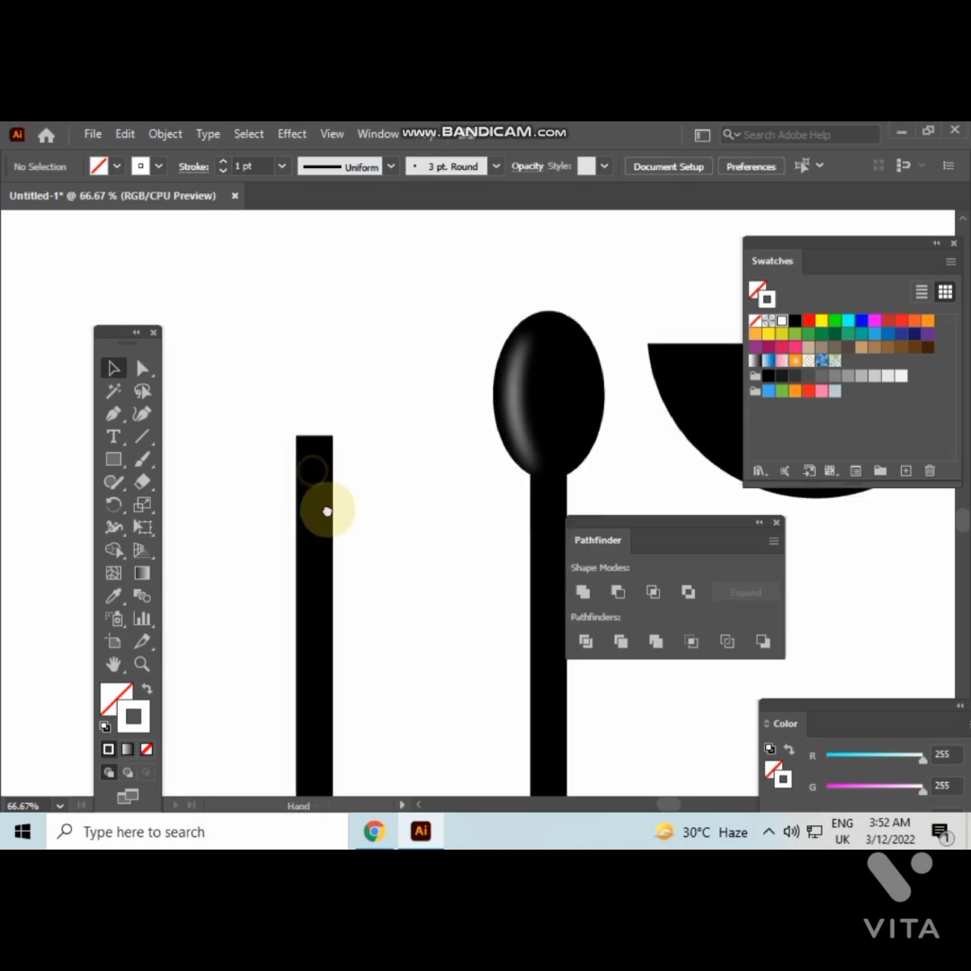
click(115, 461)
drag(265, 307, 374, 457)
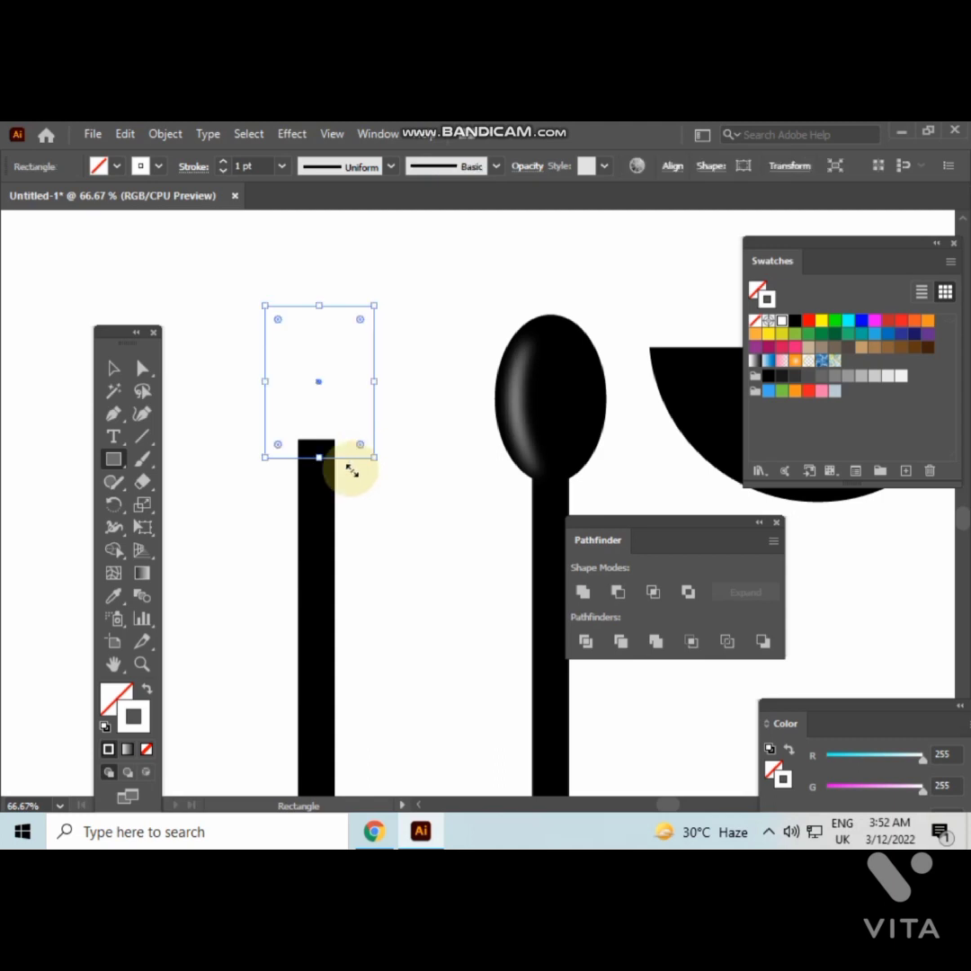
Give the fork head rectangle a black fill and no stroke
click(121, 694)
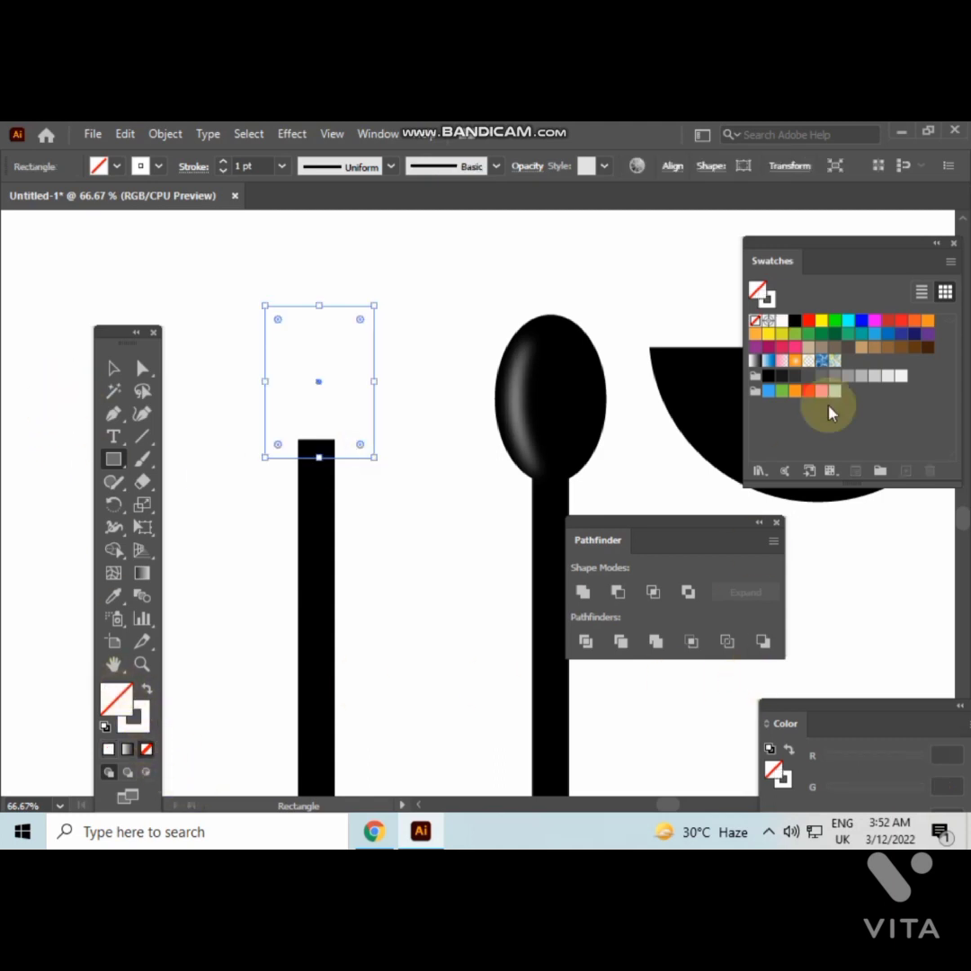
click(794, 321)
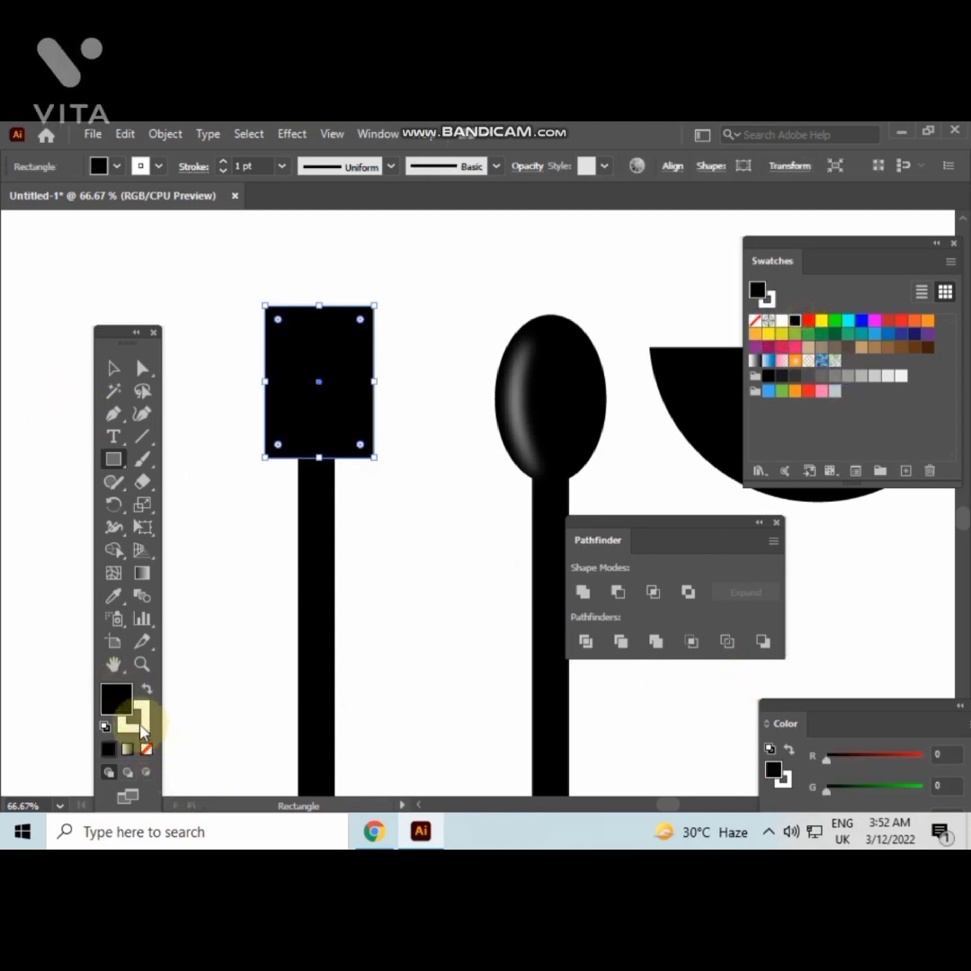
click(132, 715)
click(147, 748)
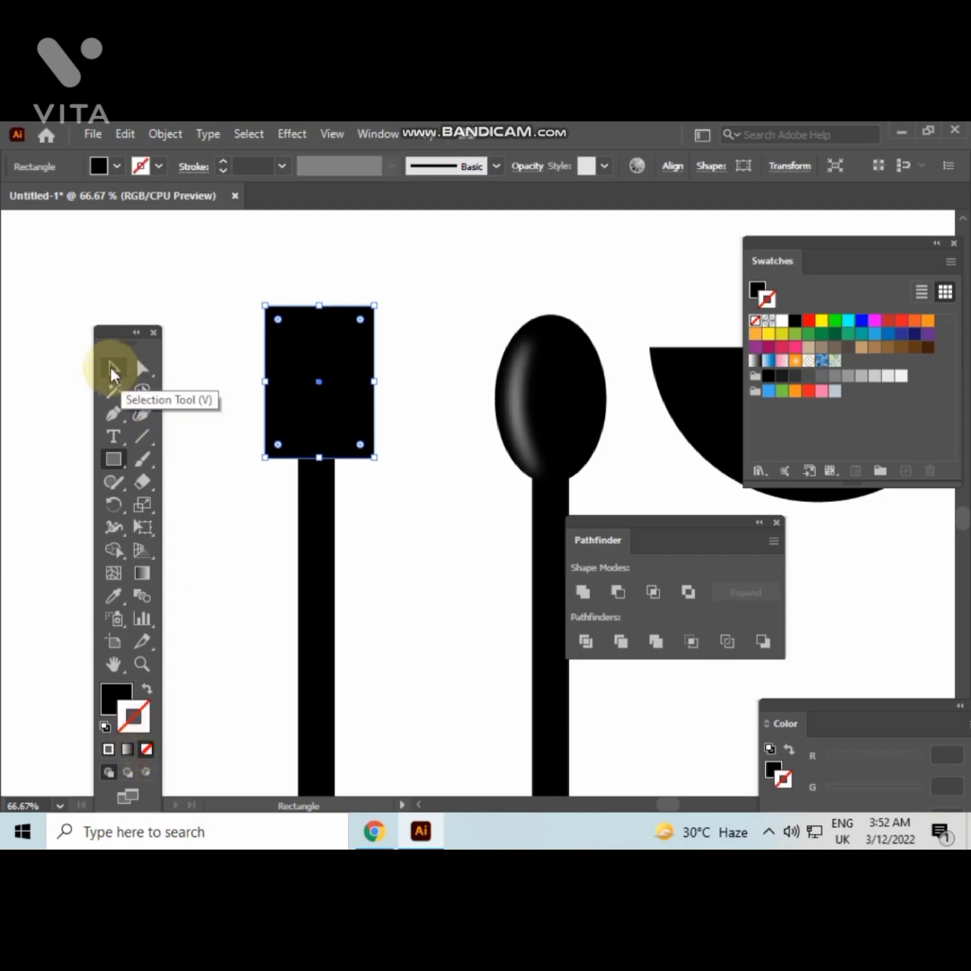
click(112, 368)
click(227, 389)
Align the fork head and its handle on their horizontal centres
drag(238, 280, 375, 493)
click(672, 166)
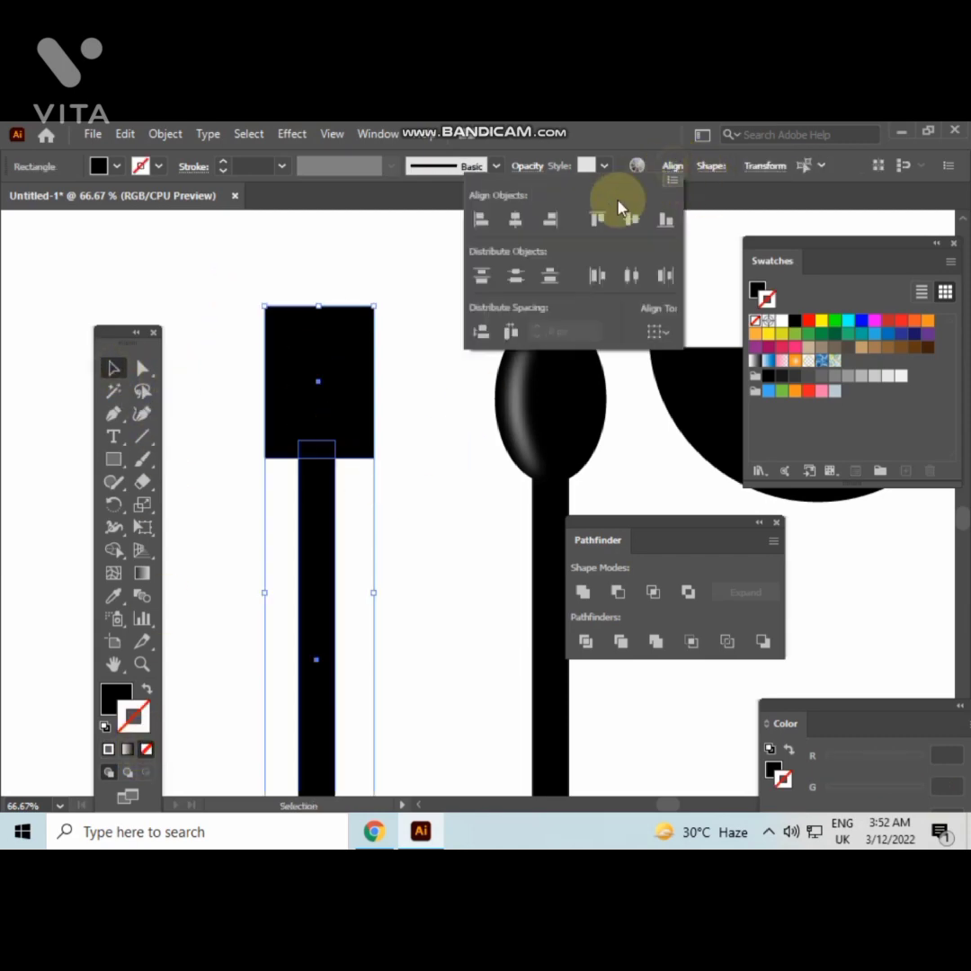
click(513, 218)
click(439, 379)
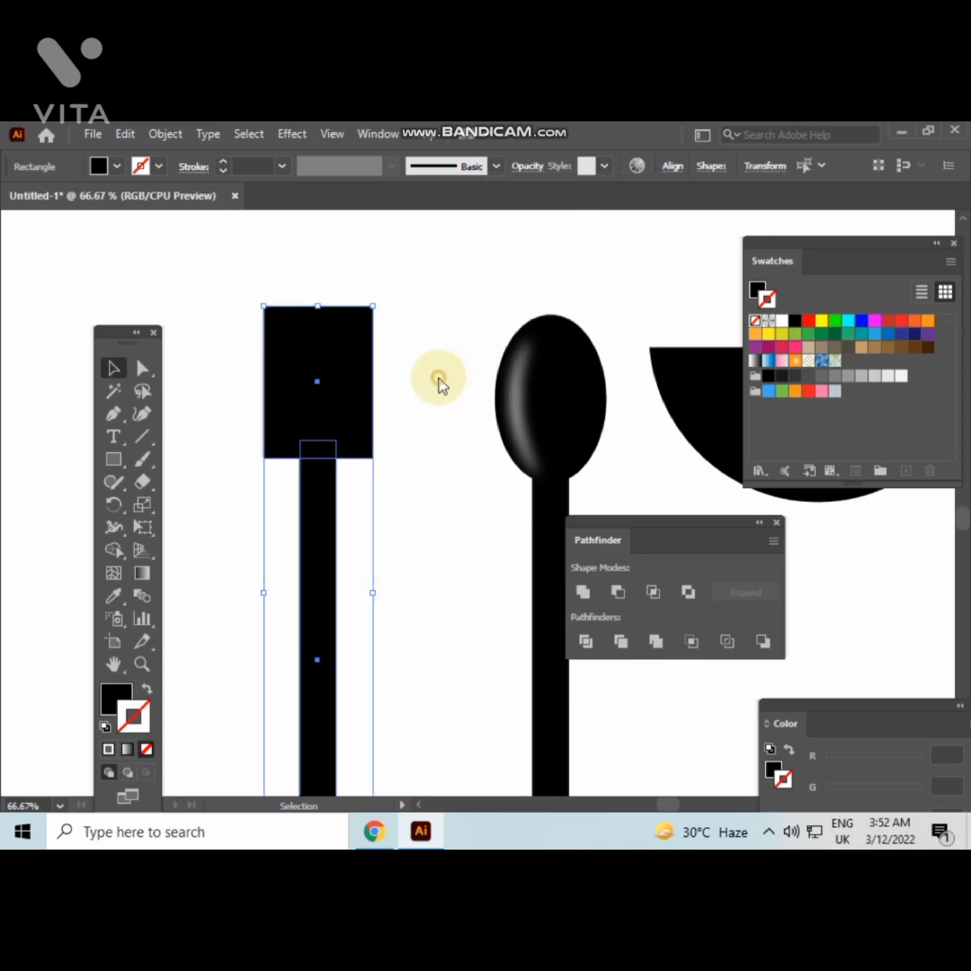
click(417, 383)
Unite the fork head and handle into a single shape with Pathfinder
drag(247, 413, 324, 468)
click(582, 593)
click(339, 537)
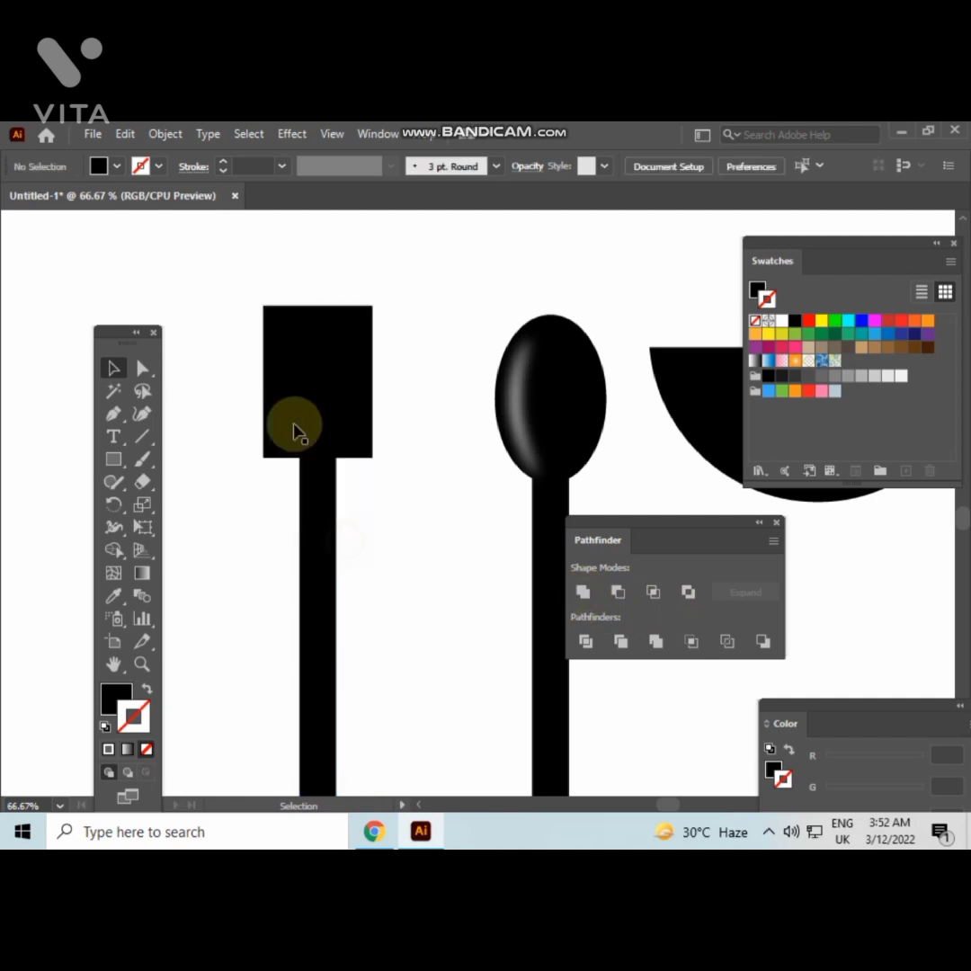
Draw a narrow vertical yellow rectangle without stroke across the upper edge of the fork head, near its left side
key(ctrl+plus)
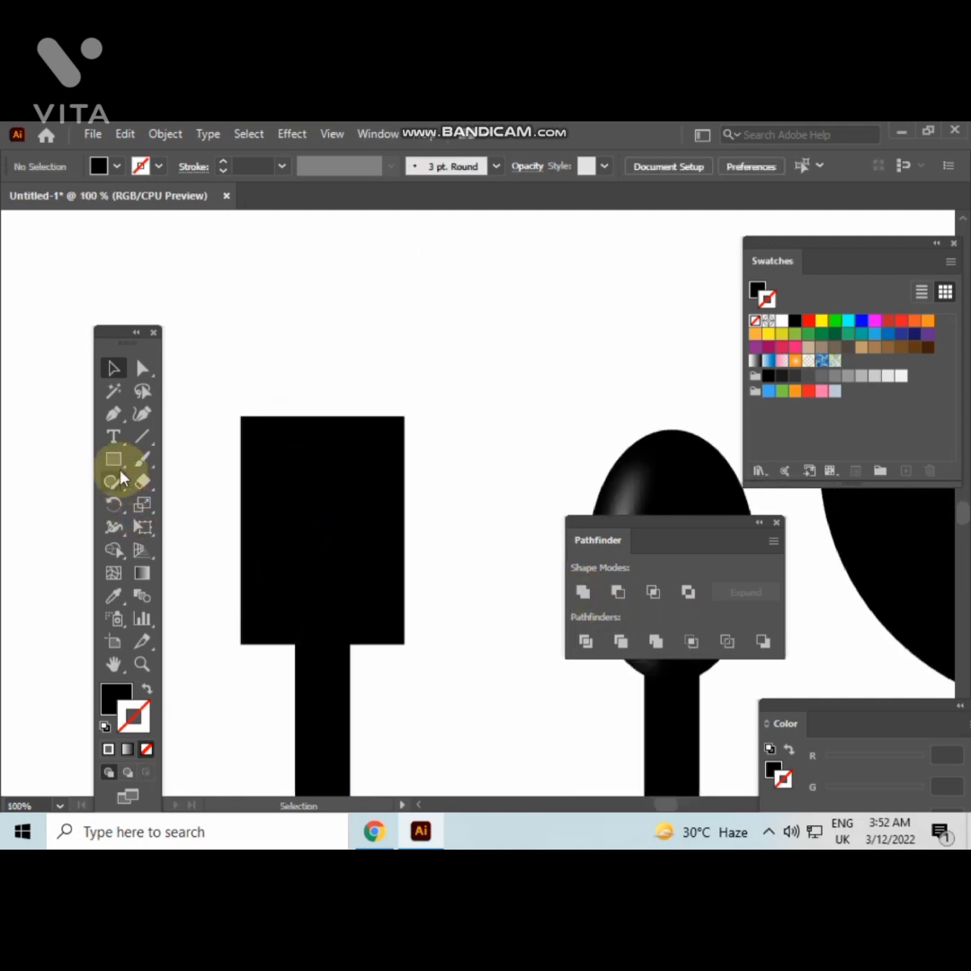
click(113, 460)
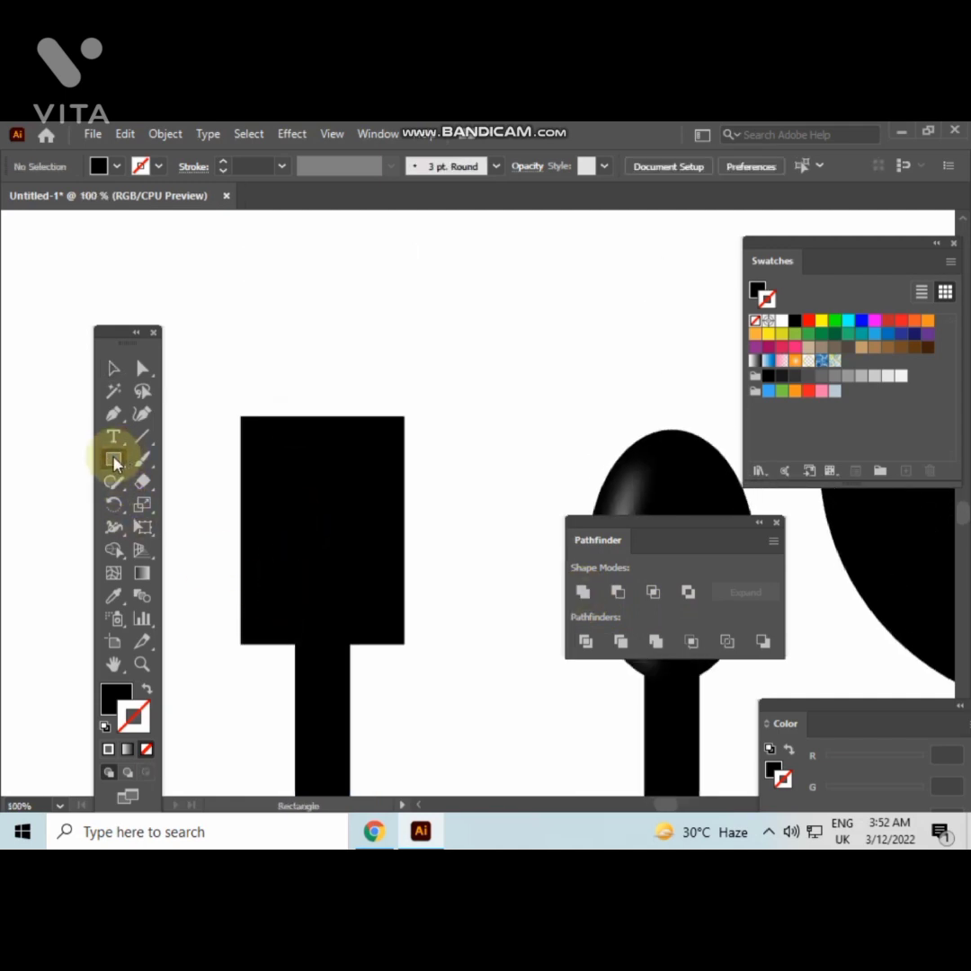
click(821, 320)
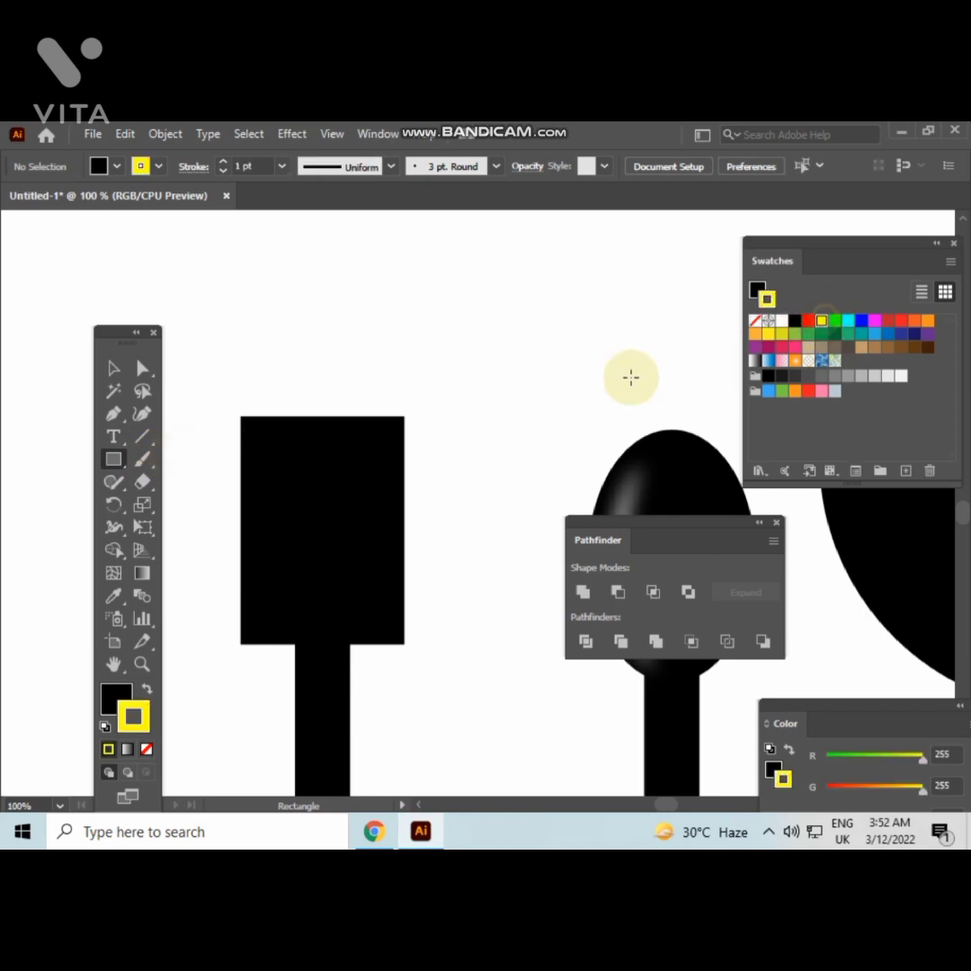
click(145, 690)
click(146, 749)
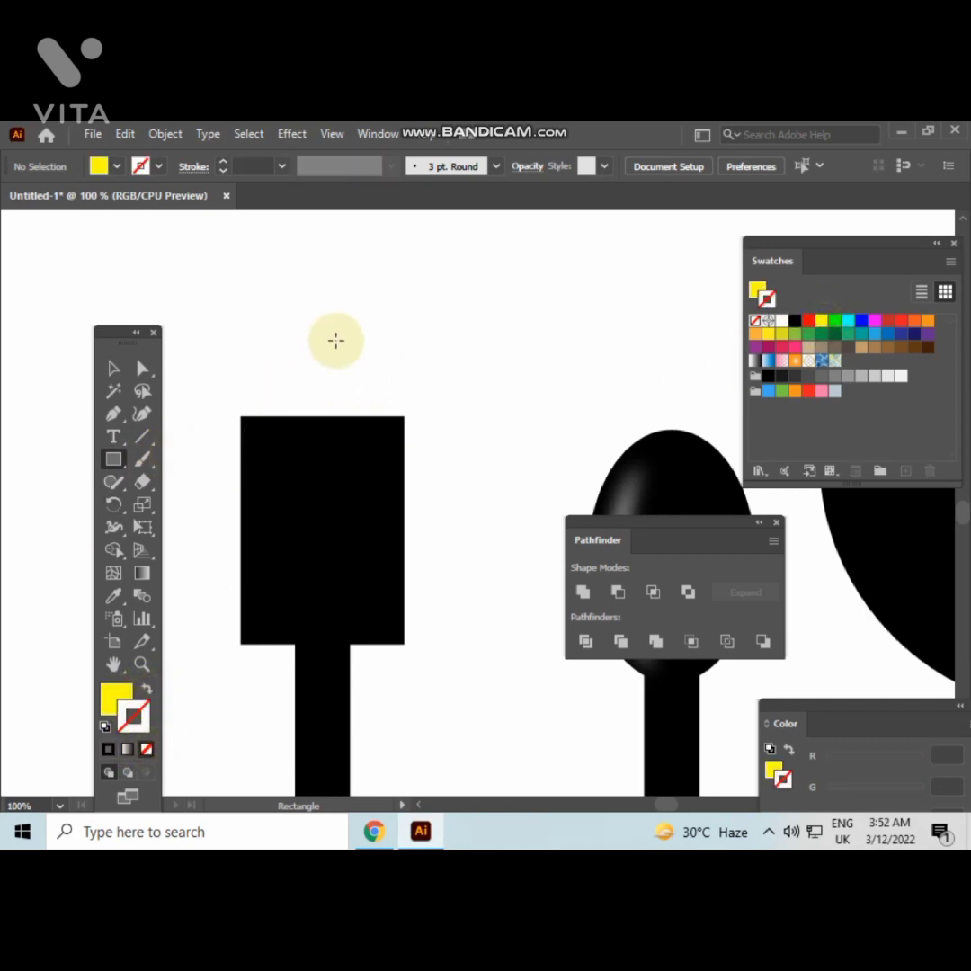
mouse_move(257, 350)
mouse_down()
mouse_move(290, 421)
mouse_move(273, 543)
mouse_up()
click(113, 367)
click(254, 400)
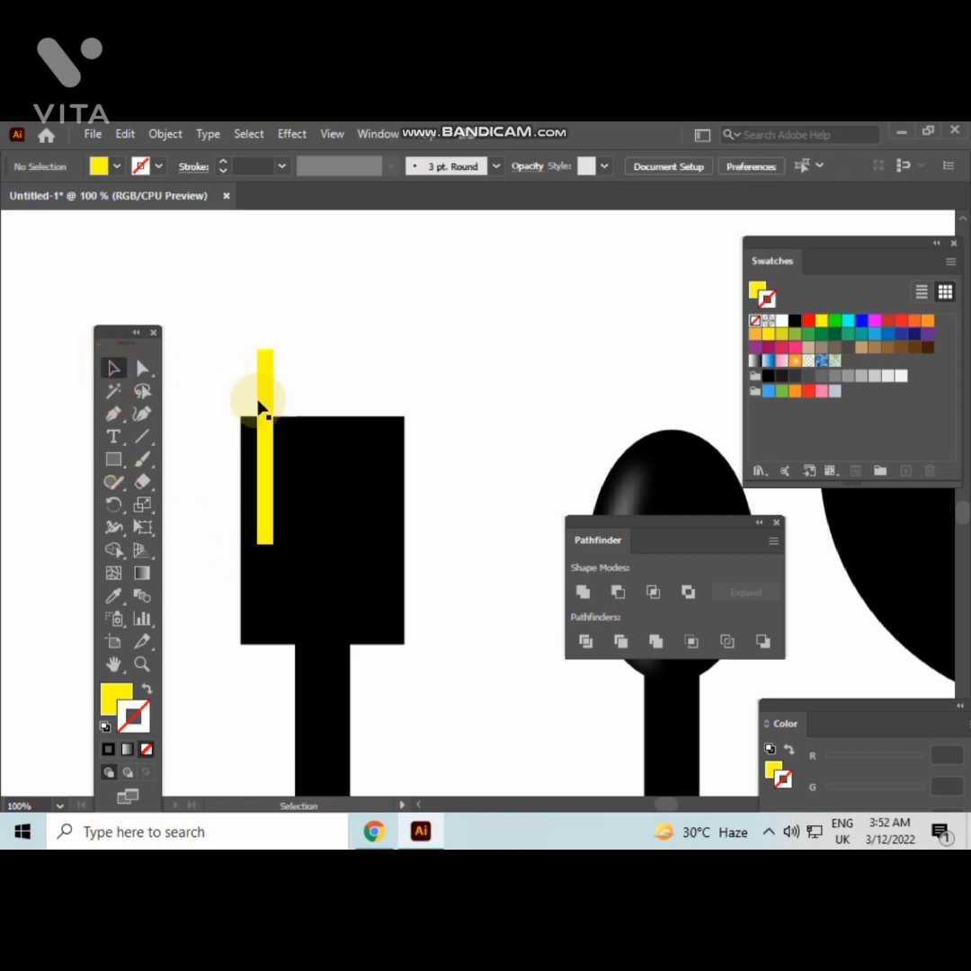
Place a copy of the yellow strip a short distance to its right across the fork head
scroll(260, 407, up, 1)
scroll(260, 407, up, 1)
click(271, 430)
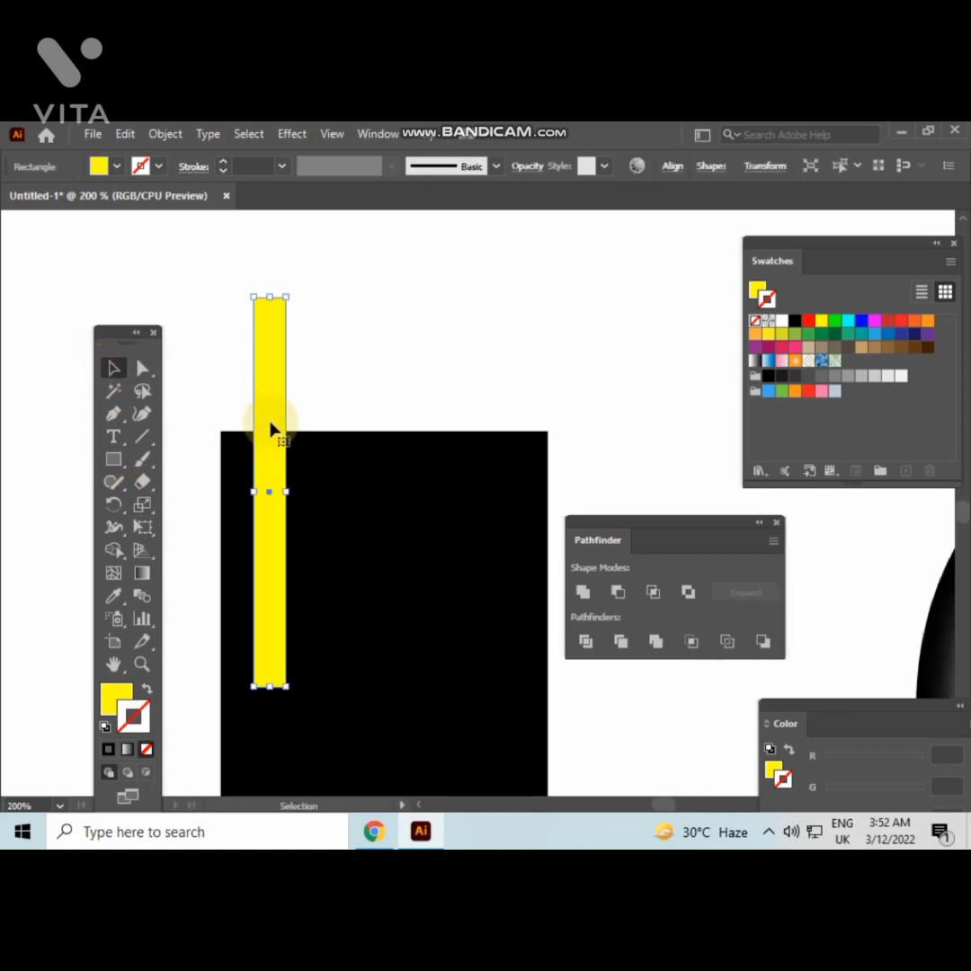
drag(271, 430, 332, 432)
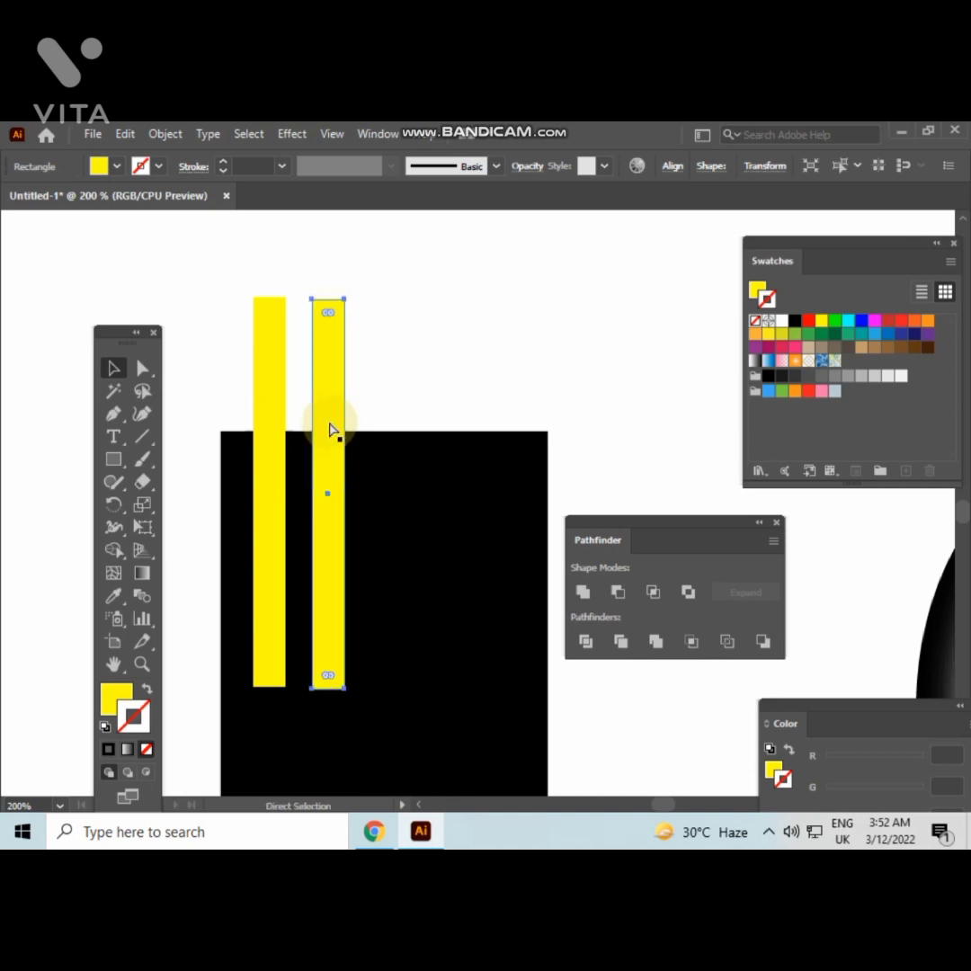
Repeat the strip copy three more times at the same spacing across the fork head
key(ctrl+d)
key(ctrl+d)
key(ctrl+d)
click(633, 363)
Align the five yellow strips on their vertical centres
drag(225, 306, 449, 328)
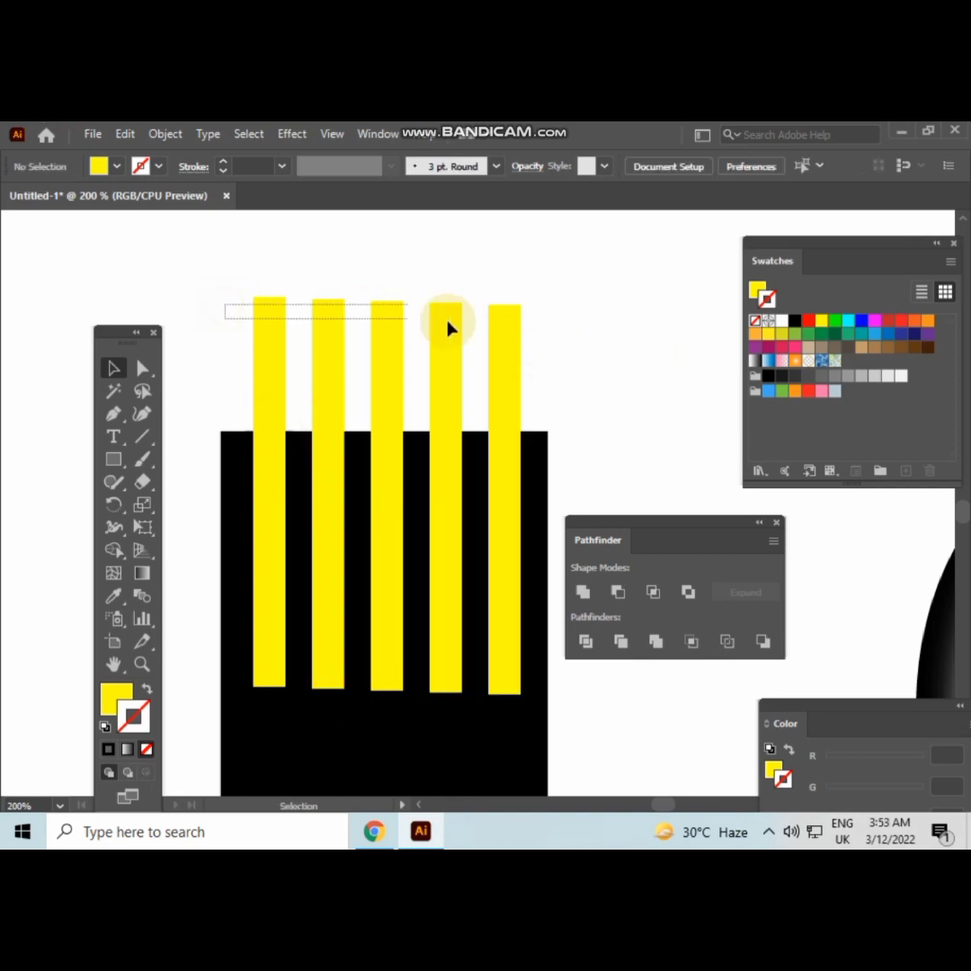
drag(557, 344, 554, 343)
key(ctrl+g)
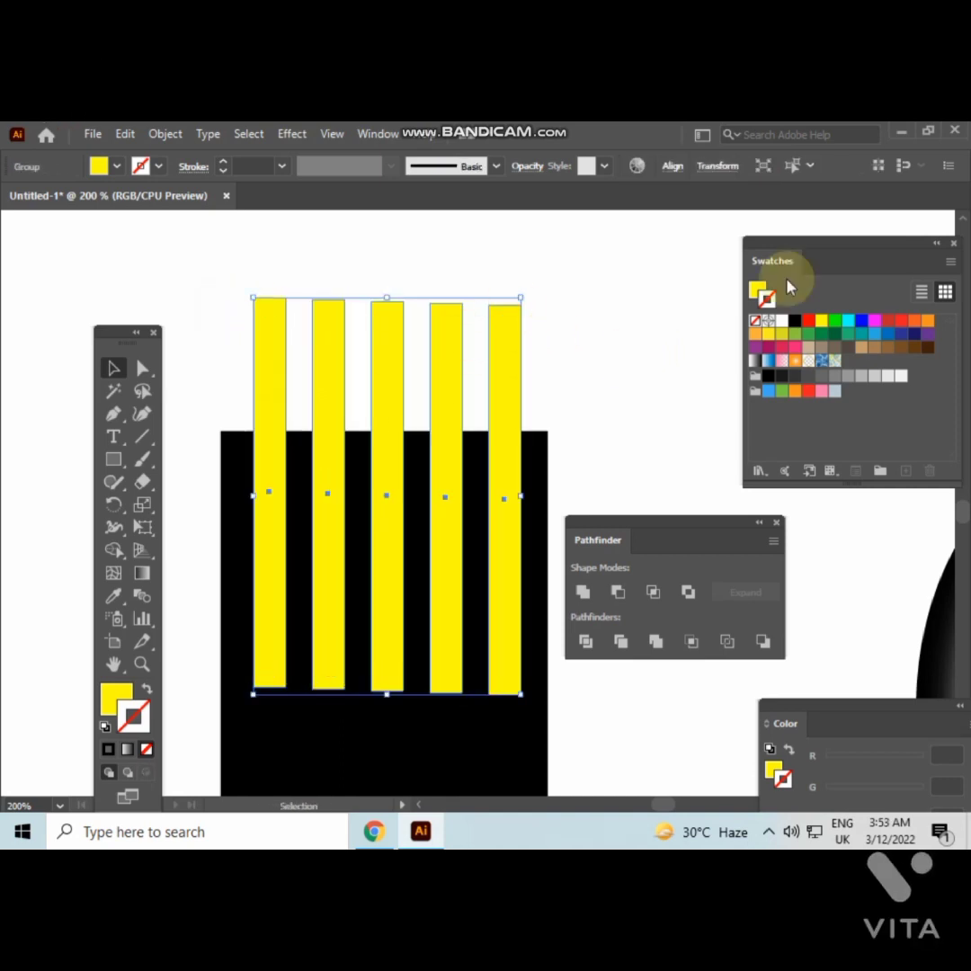
key(ctrl+shift+g)
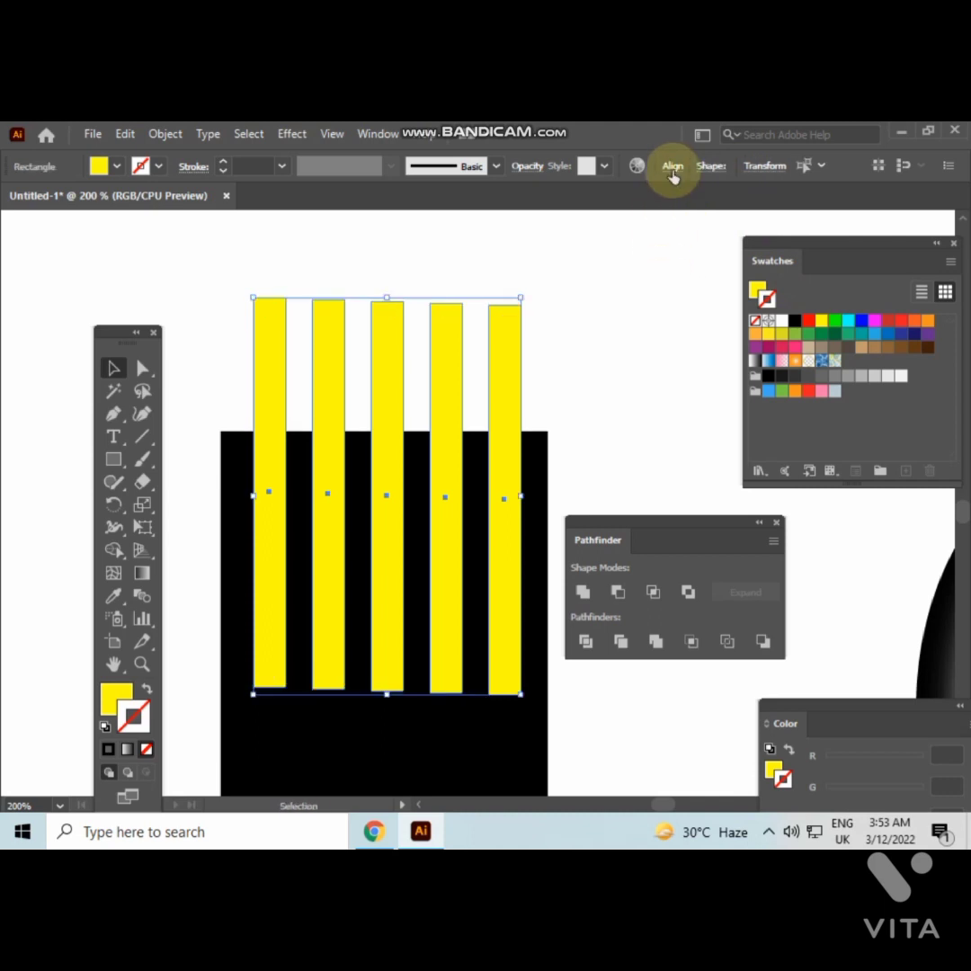
click(672, 165)
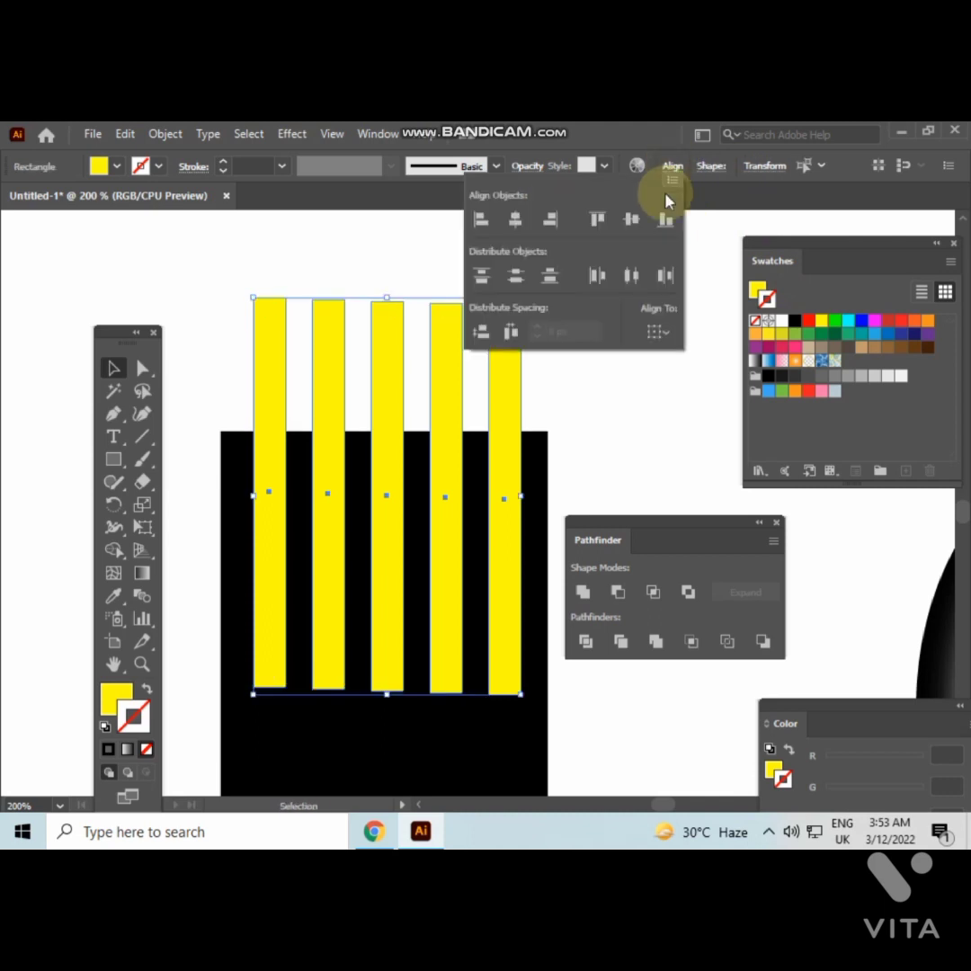
click(631, 226)
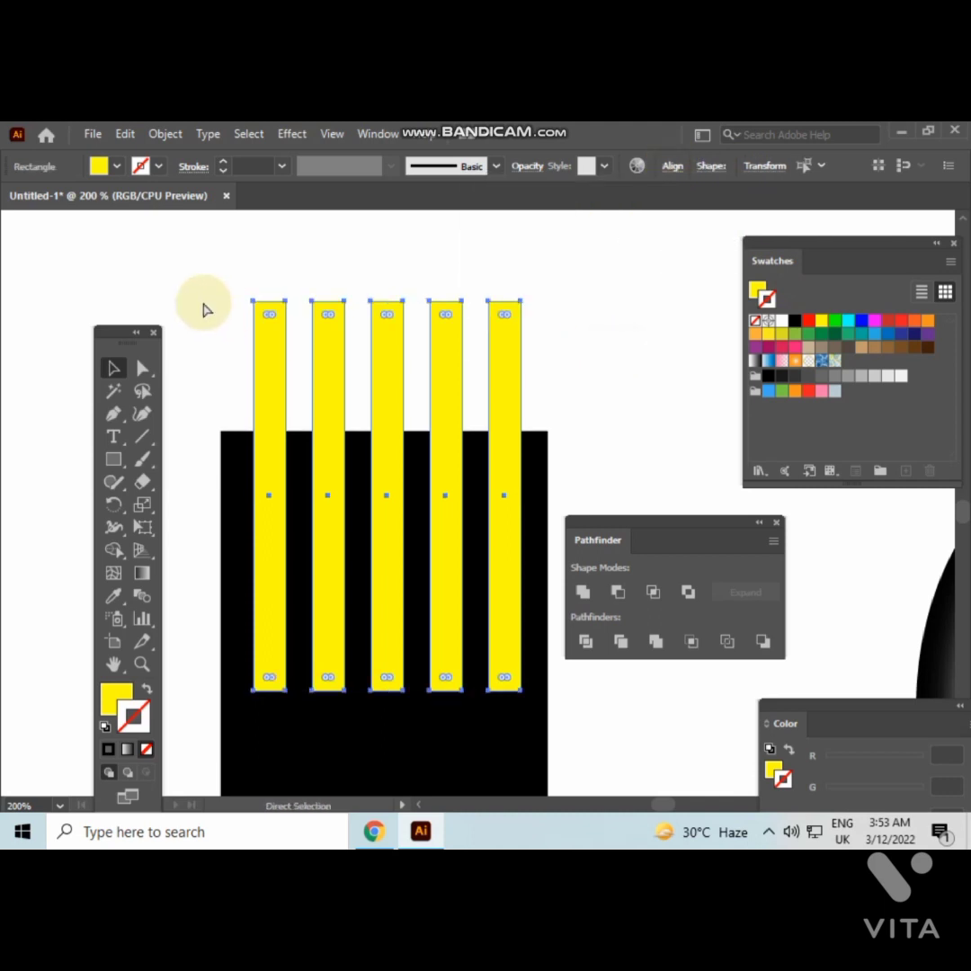
Centre the row of yellow strips horizontally on the fork head
drag(206, 284, 499, 679)
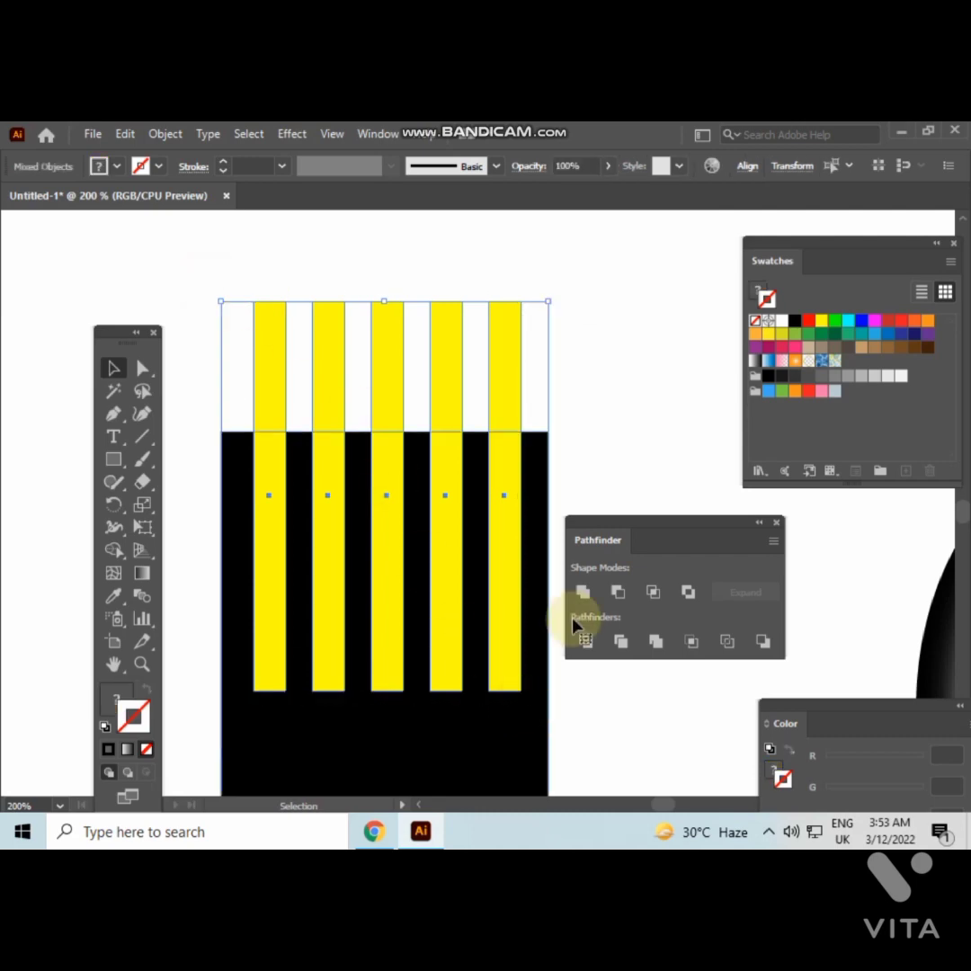
click(746, 166)
click(589, 217)
click(604, 375)
Cut the fork's tines by subtracting the five yellow strips from the black fork with Minus Front
key(ctrl+minus)
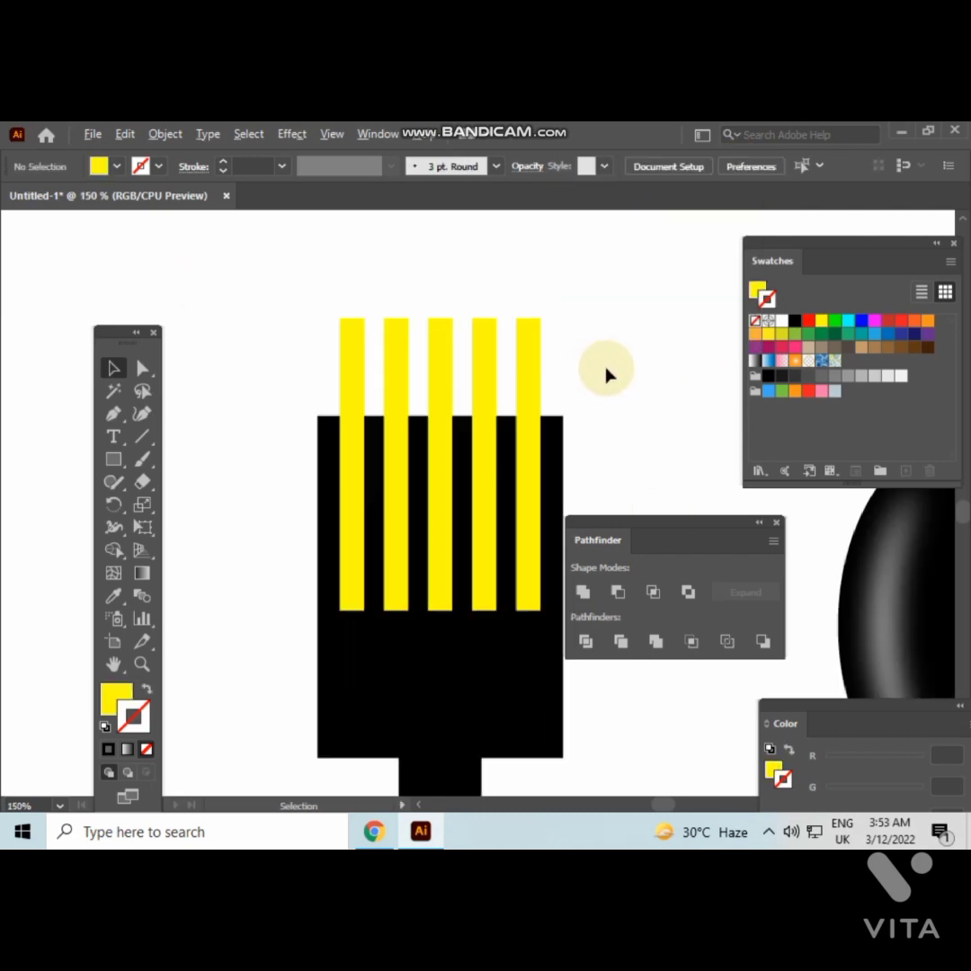
drag(605, 376, 538, 285)
drag(465, 719, 492, 719)
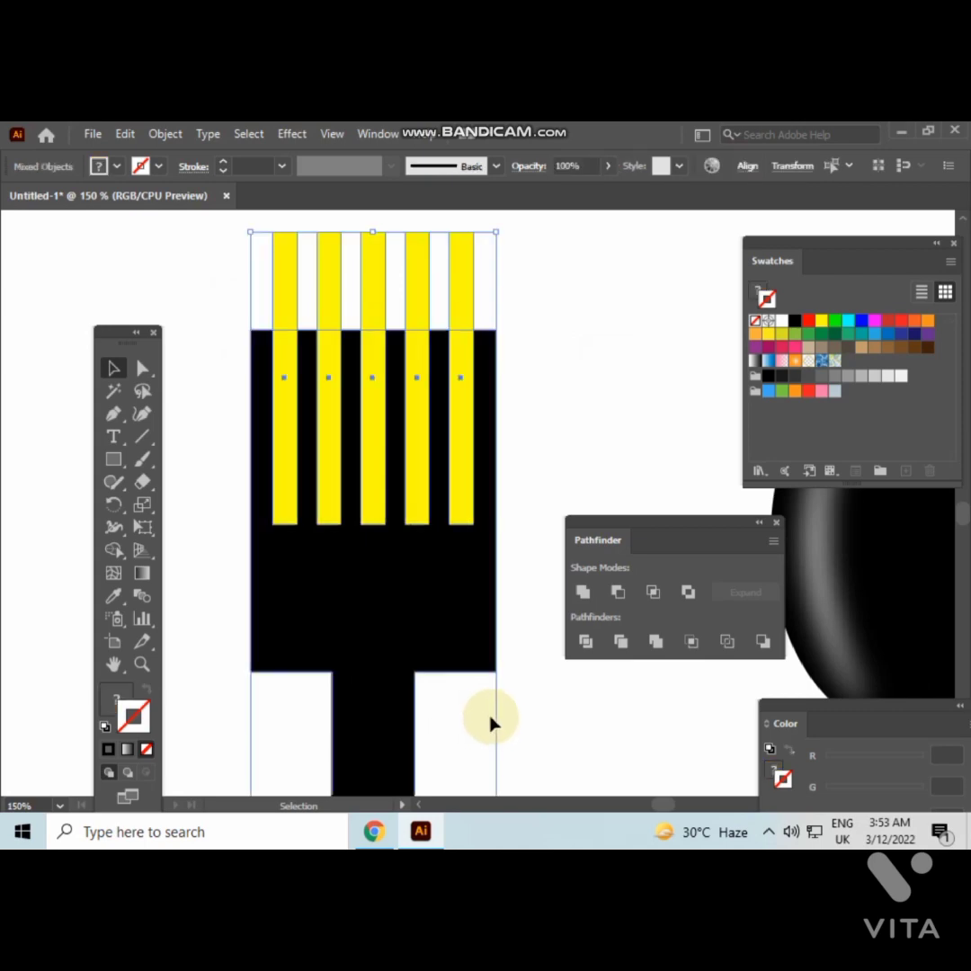
click(216, 360)
drag(231, 281, 500, 474)
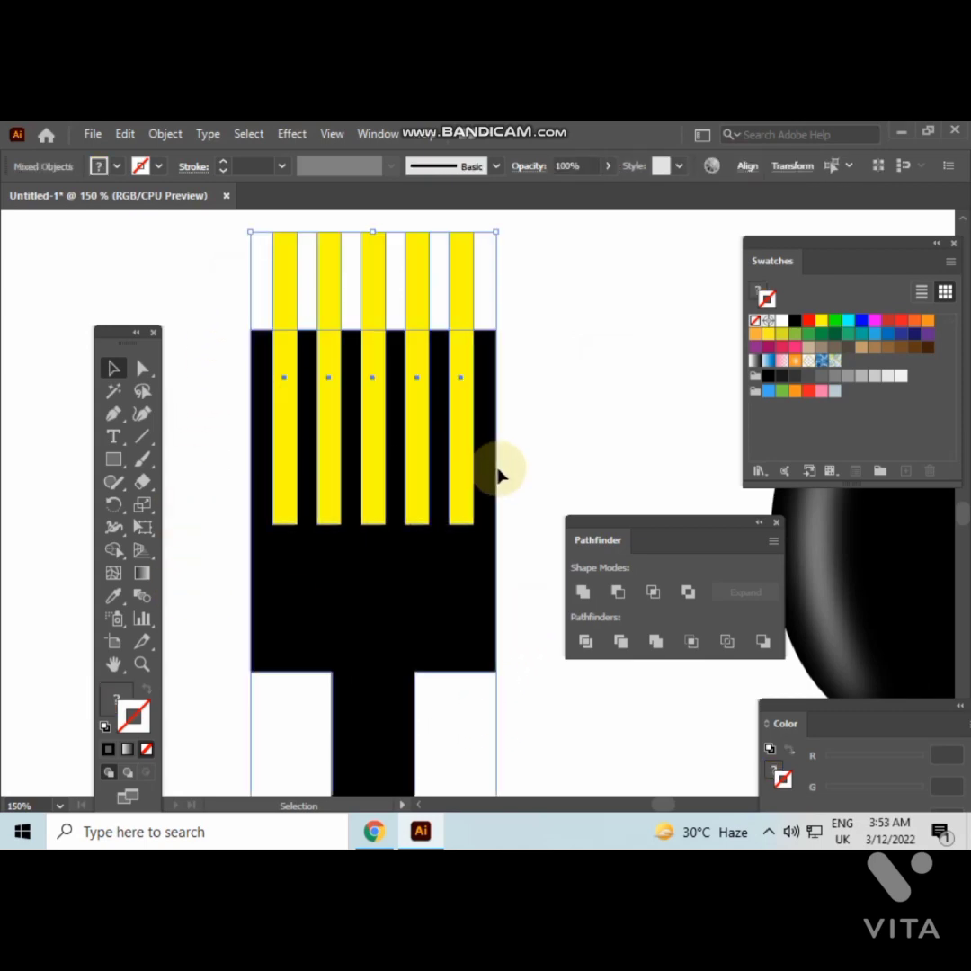
click(625, 598)
click(600, 386)
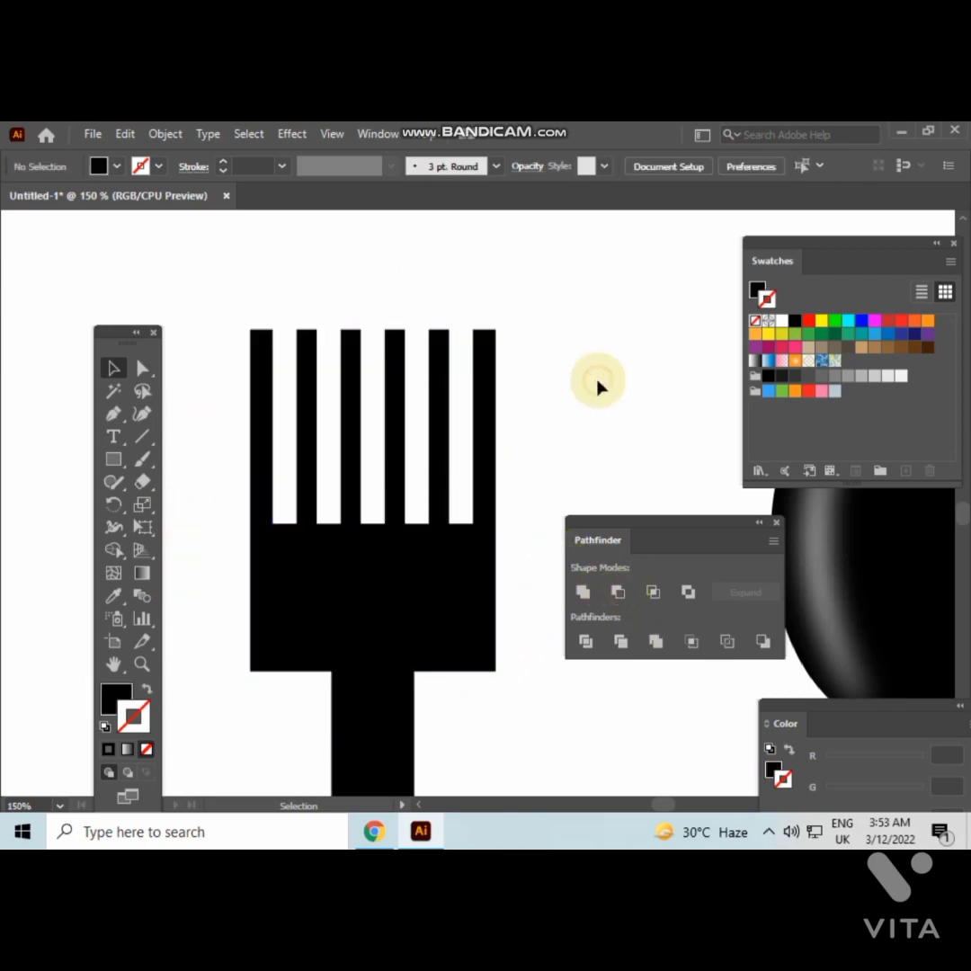
Round all corners of the fork, including tine tips and gaps, with a radius of about 6 px
click(476, 527)
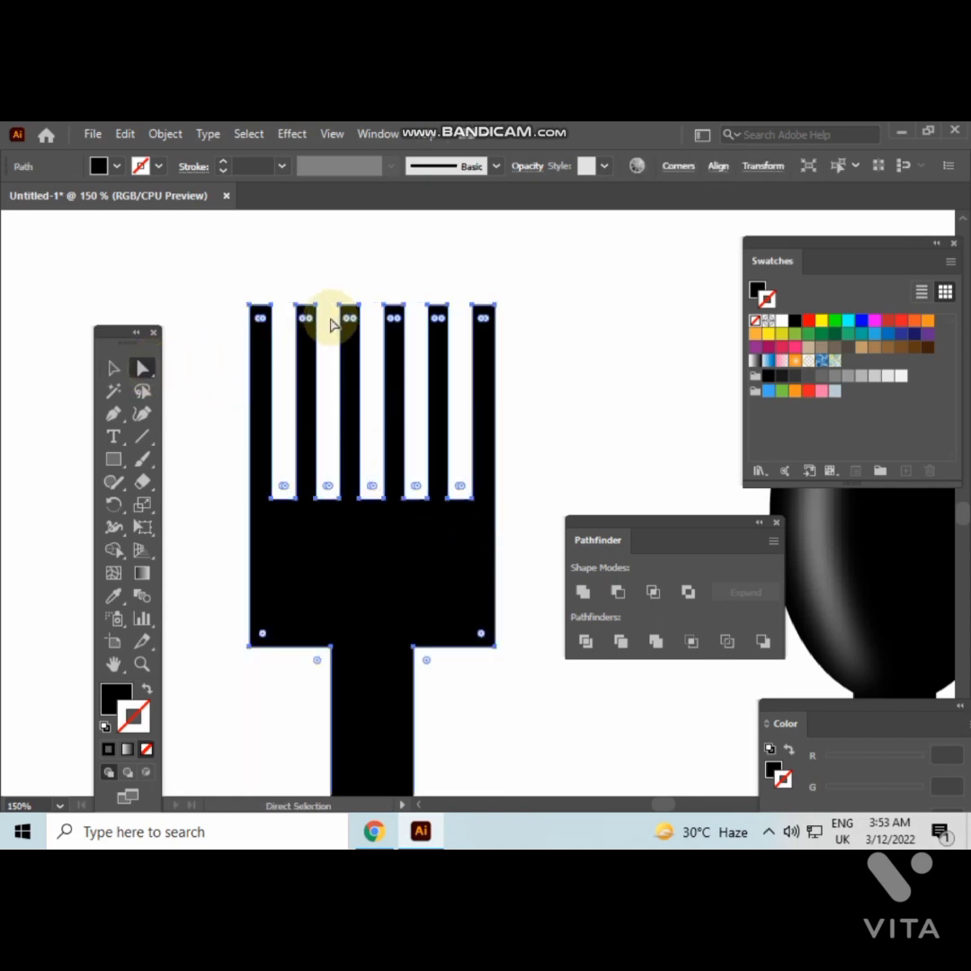
drag(310, 320, 313, 327)
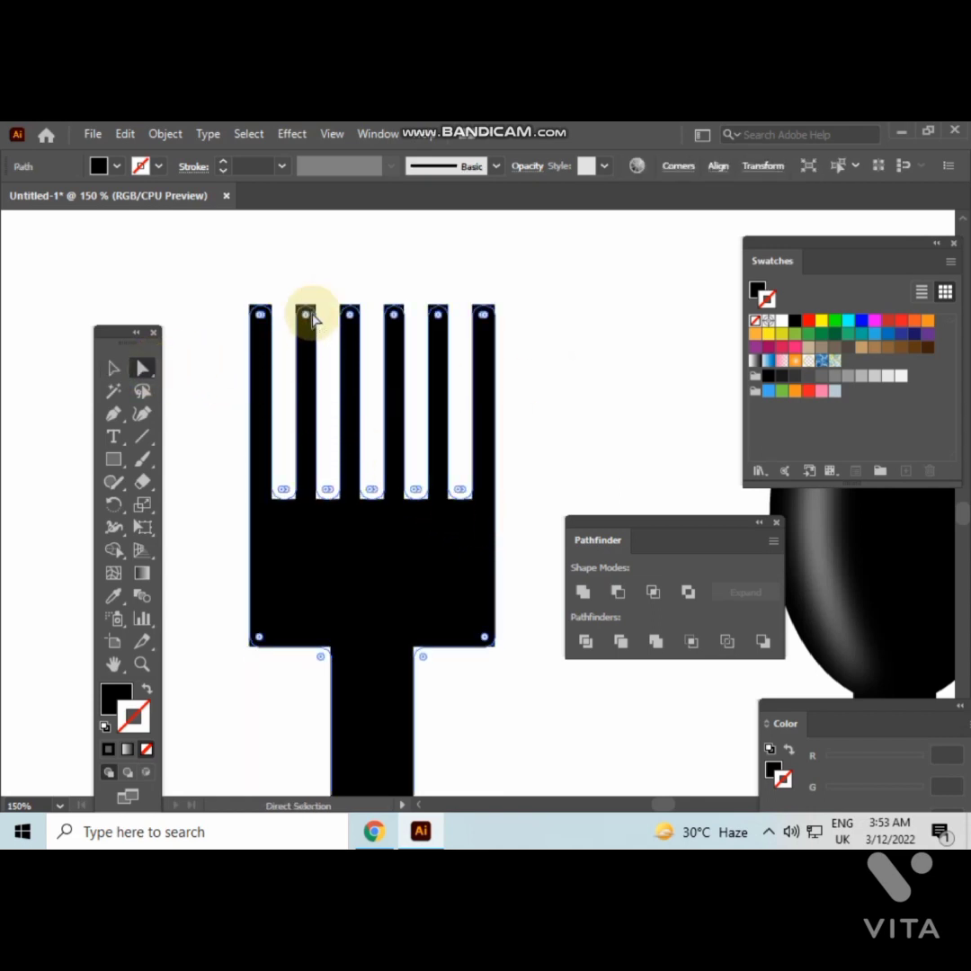
click(338, 268)
key(space)
drag(375, 558, 375, 459)
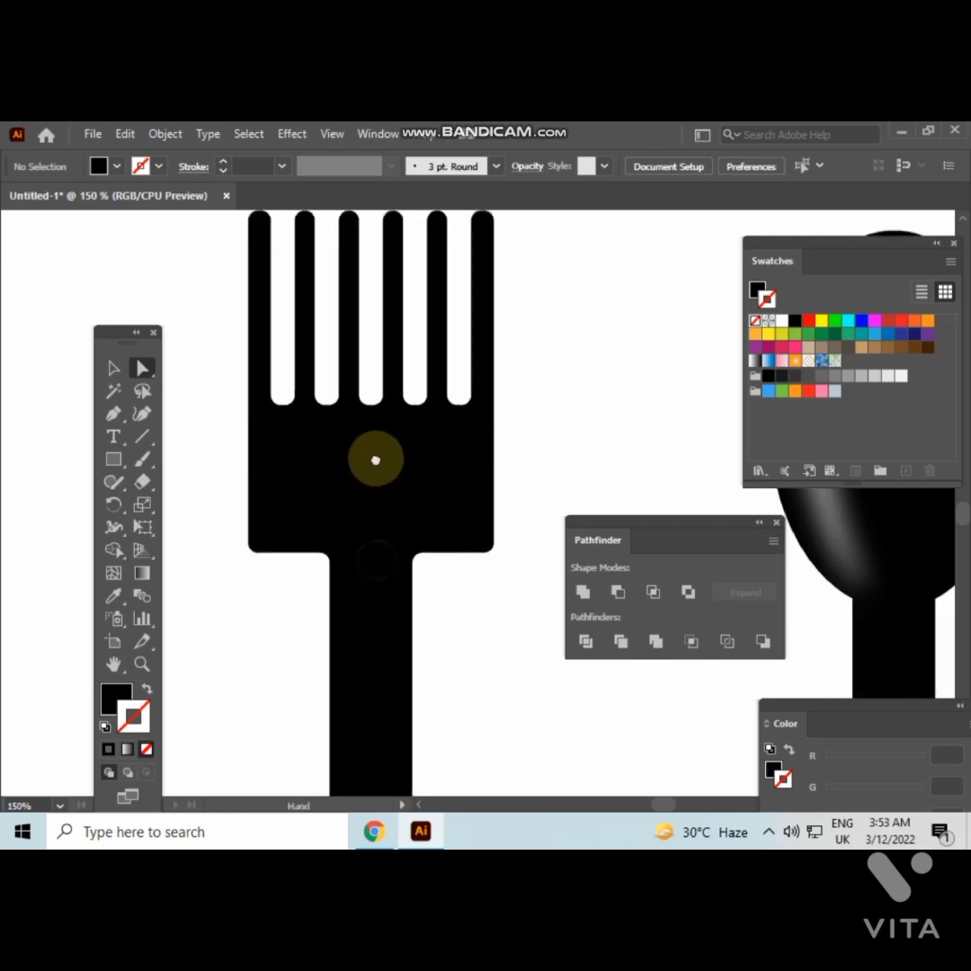
click(483, 539)
drag(477, 531, 466, 516)
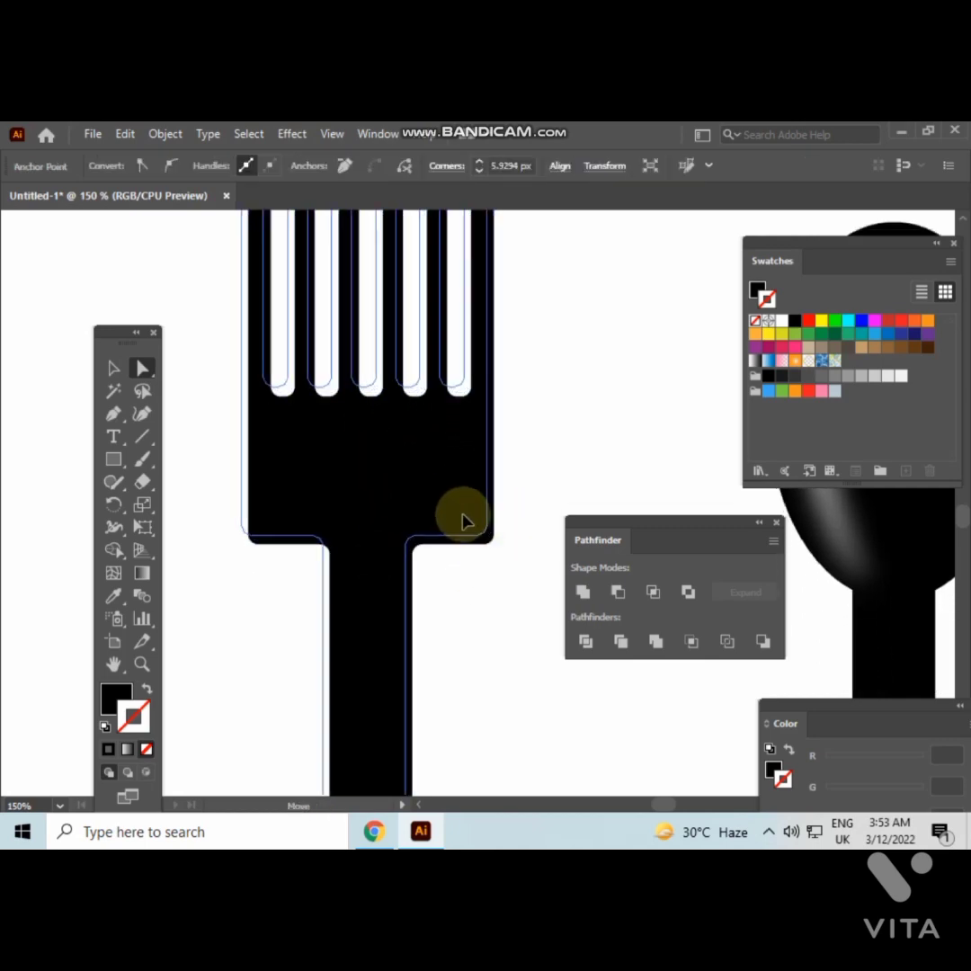
click(475, 593)
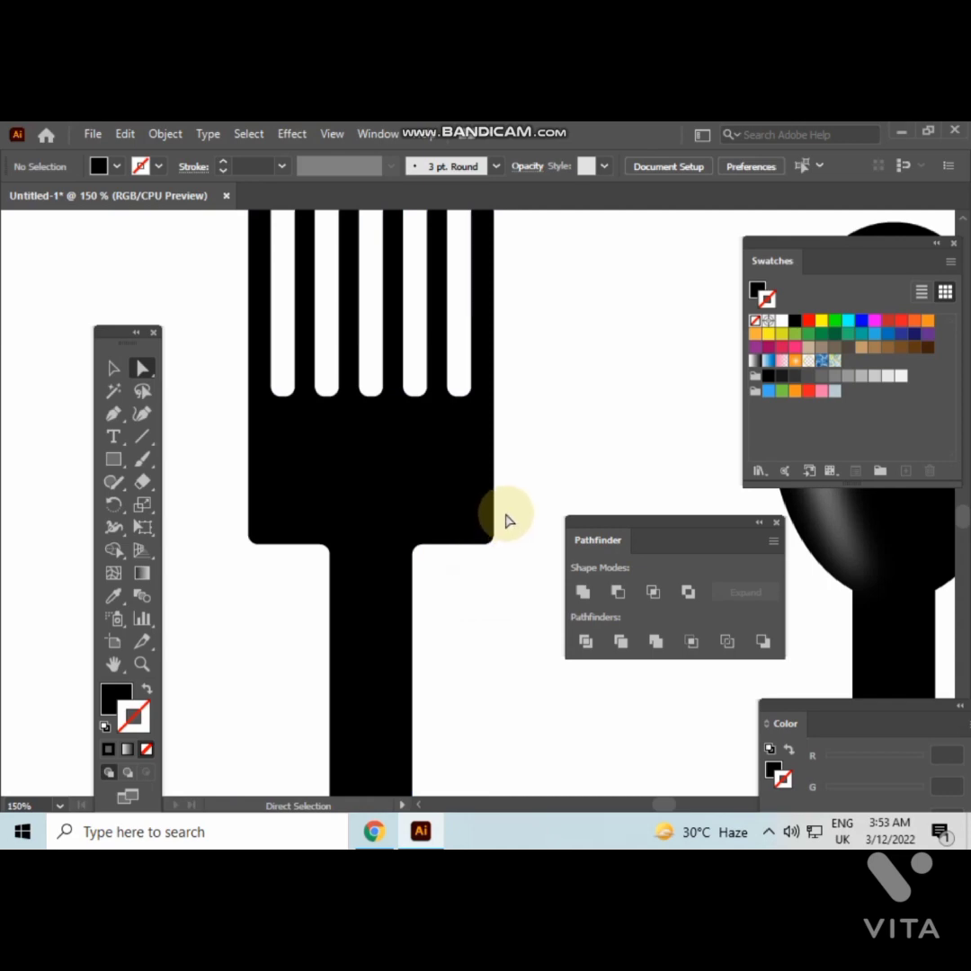
Round the two lower outer corners of the fork head to a radius of about 23 px
click(380, 488)
drag(226, 515, 299, 519)
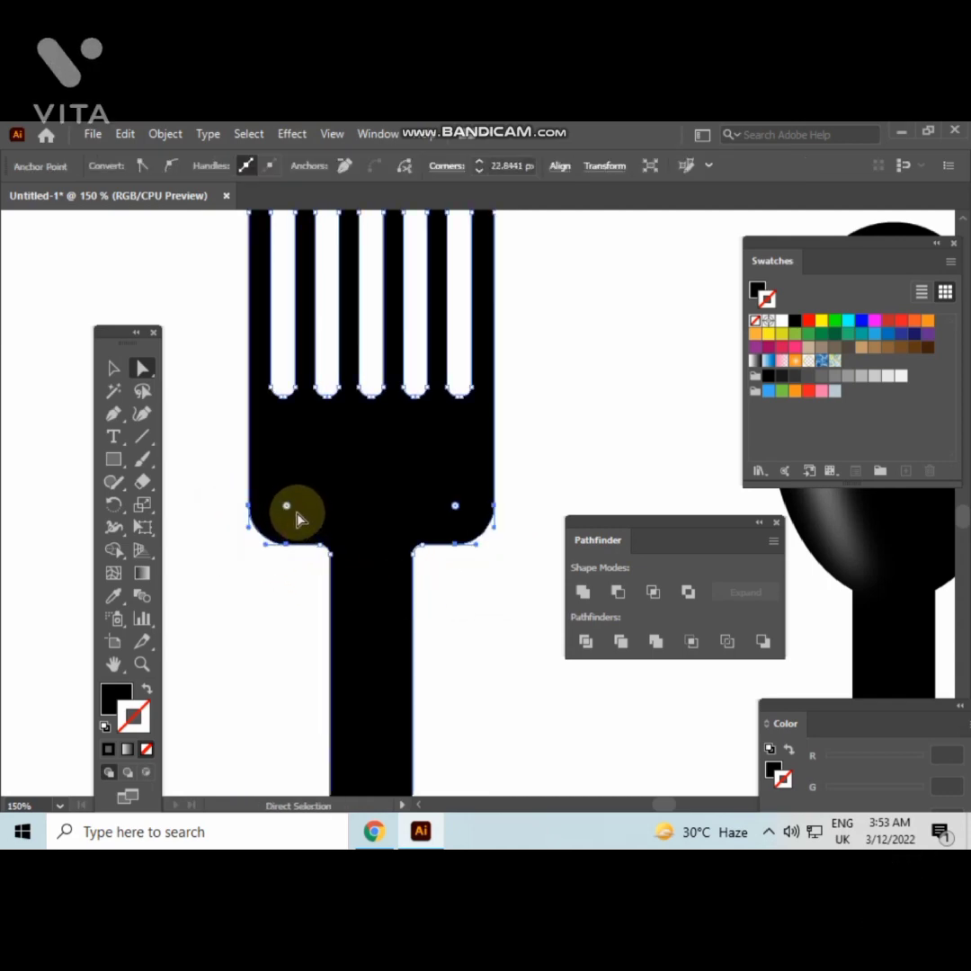
click(451, 628)
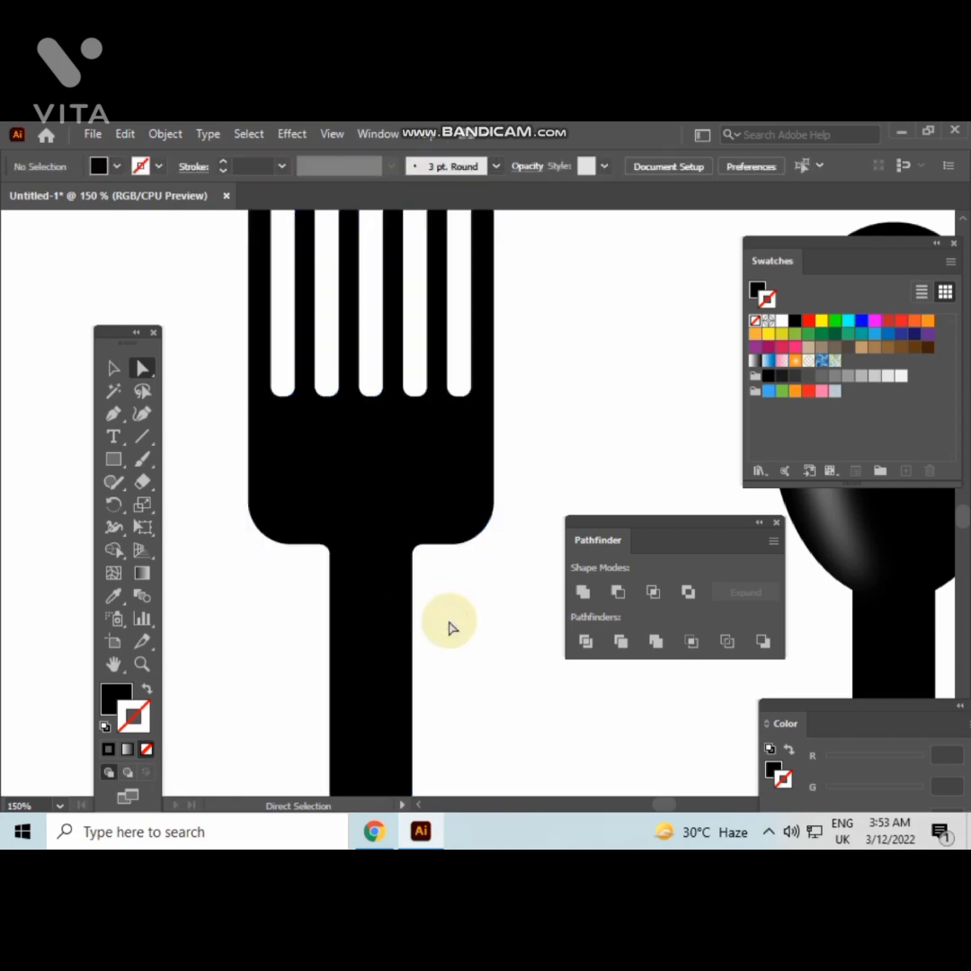
Align the fork and spoon along their bottom edges
scroll(450, 628, down, 2)
drag(451, 628, 373, 467)
scroll(457, 483, down, 1)
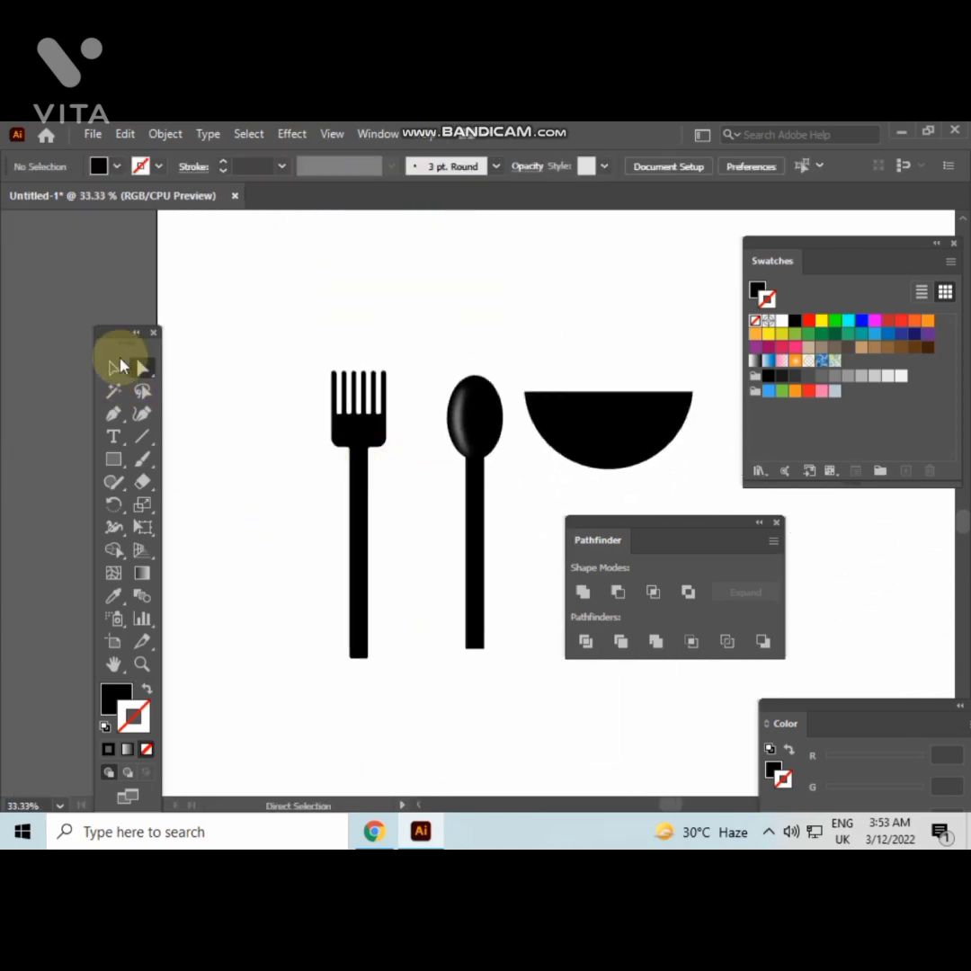
click(115, 366)
drag(265, 315, 483, 591)
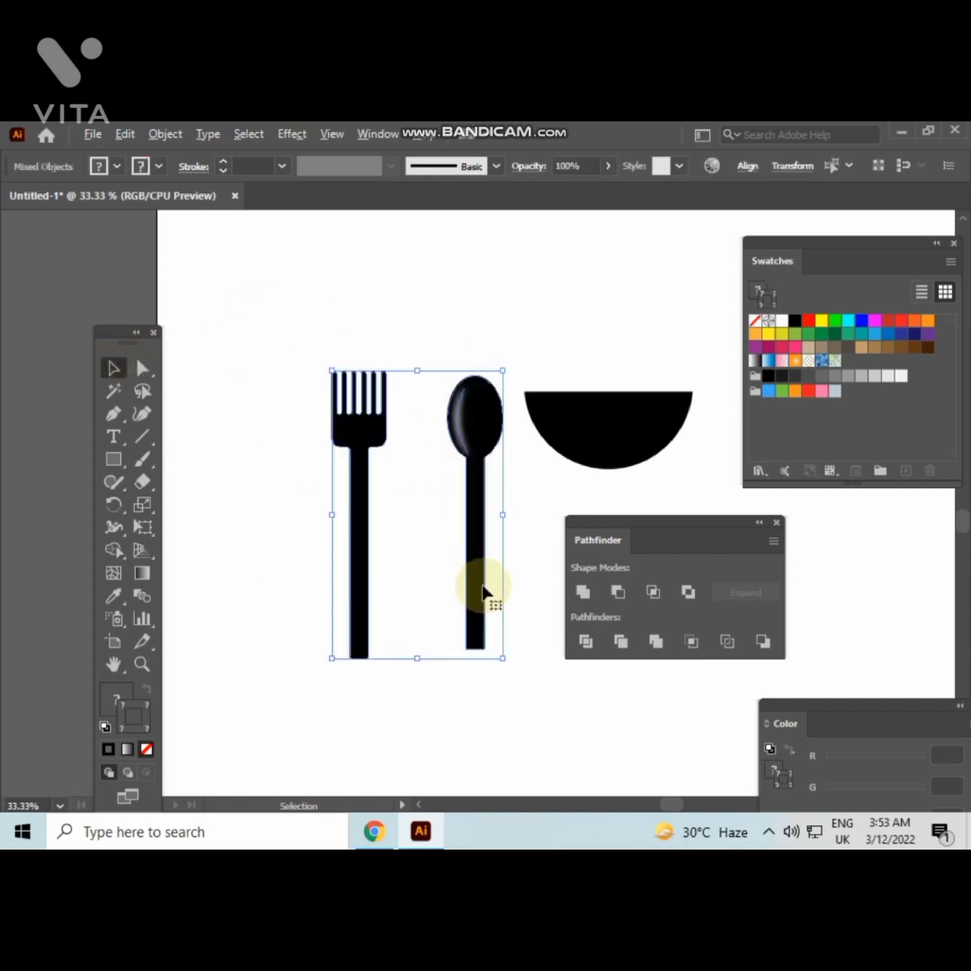
click(748, 167)
click(702, 221)
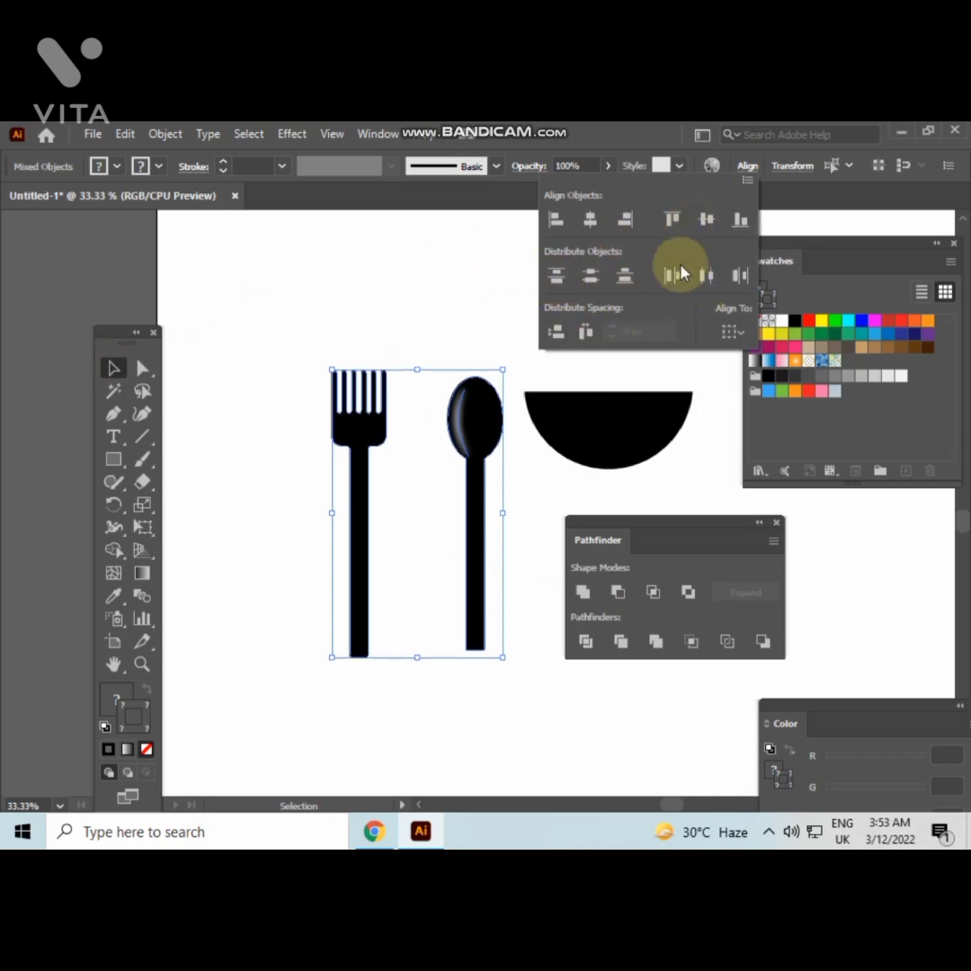
click(740, 219)
click(471, 304)
click(470, 304)
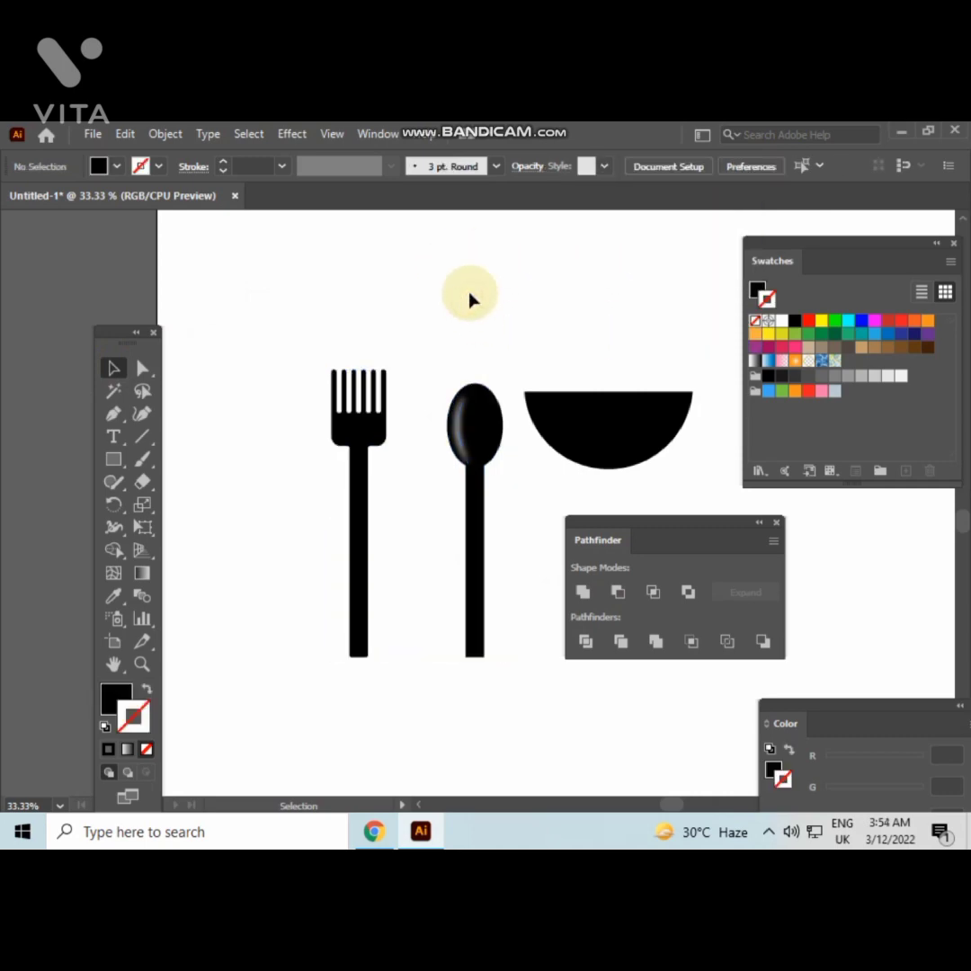
Rotate the spoon 45° clockwise so its bowl end points to the upper right
drag(465, 294, 396, 303)
drag(240, 502, 434, 584)
click(426, 599)
click(409, 594)
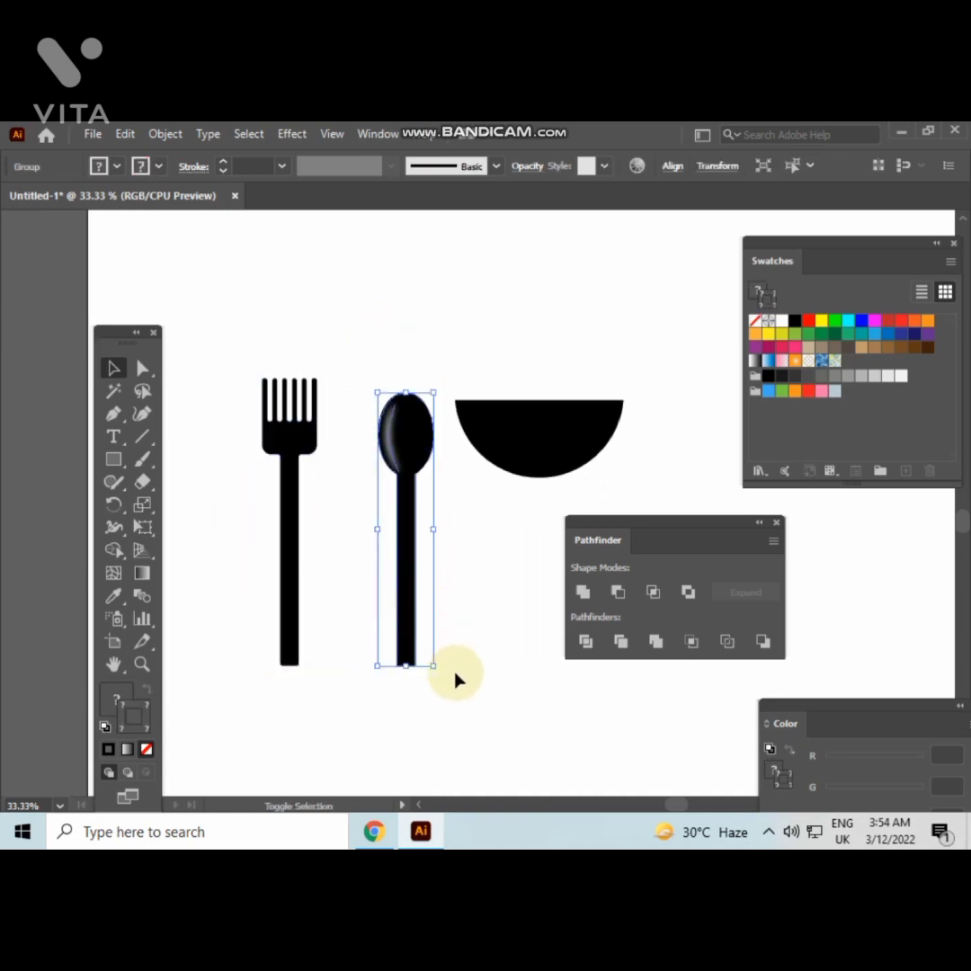
drag(368, 665, 418, 671)
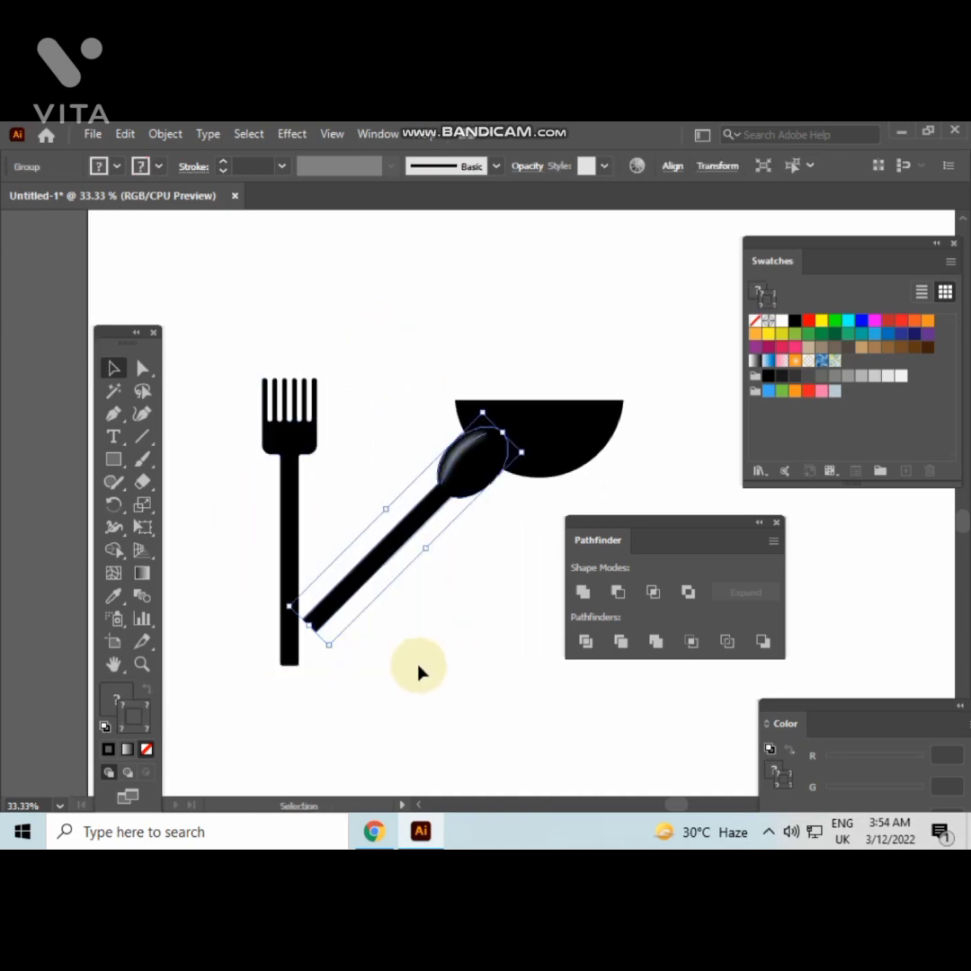
Rotate the fork 45° counterclockwise so its tines point to the upper left
click(310, 654)
click(289, 653)
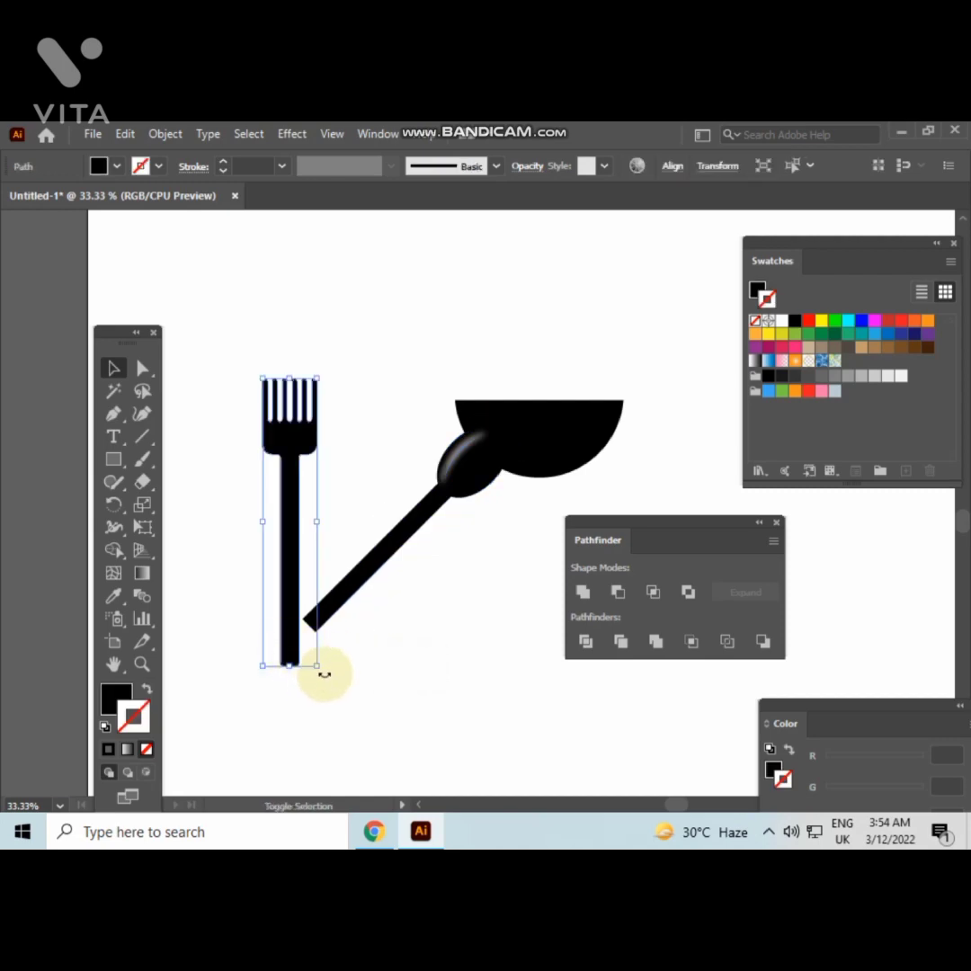
drag(323, 672, 425, 644)
click(407, 674)
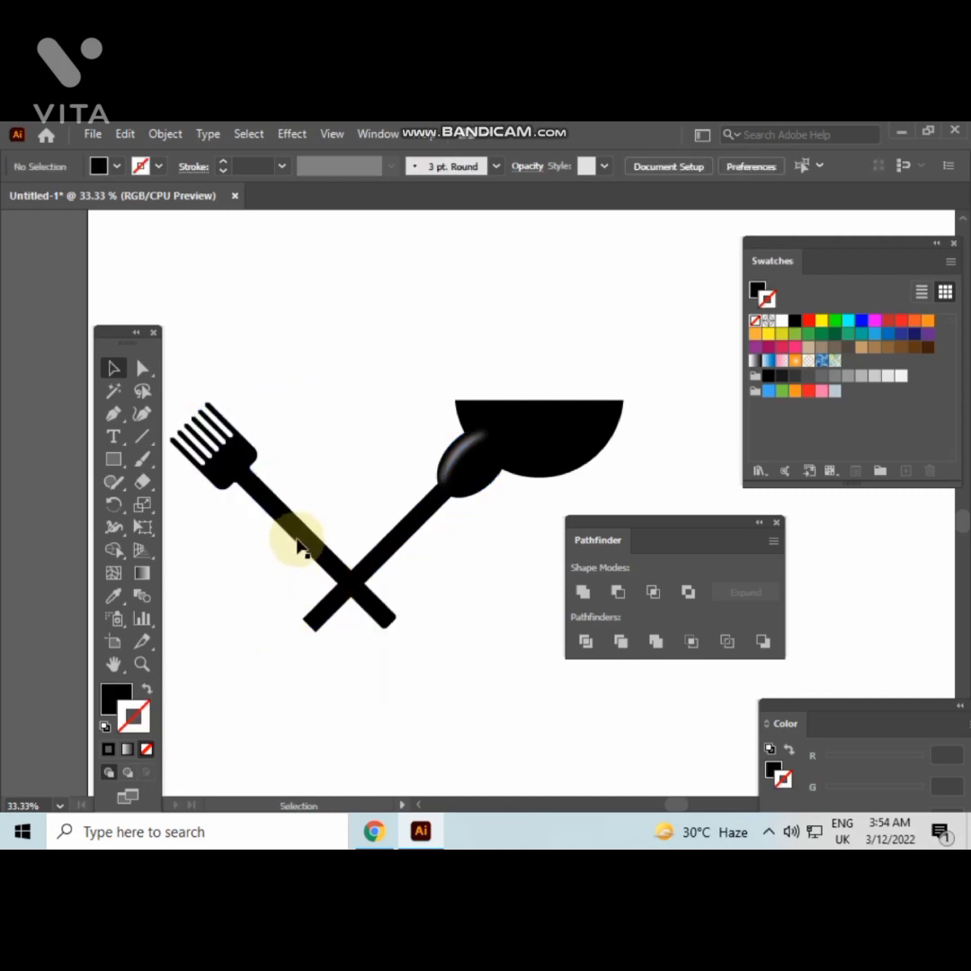
Move the fork across the spoon's handle to form an X and align both along their bottom edges
drag(301, 548, 412, 557)
drag(340, 541, 448, 550)
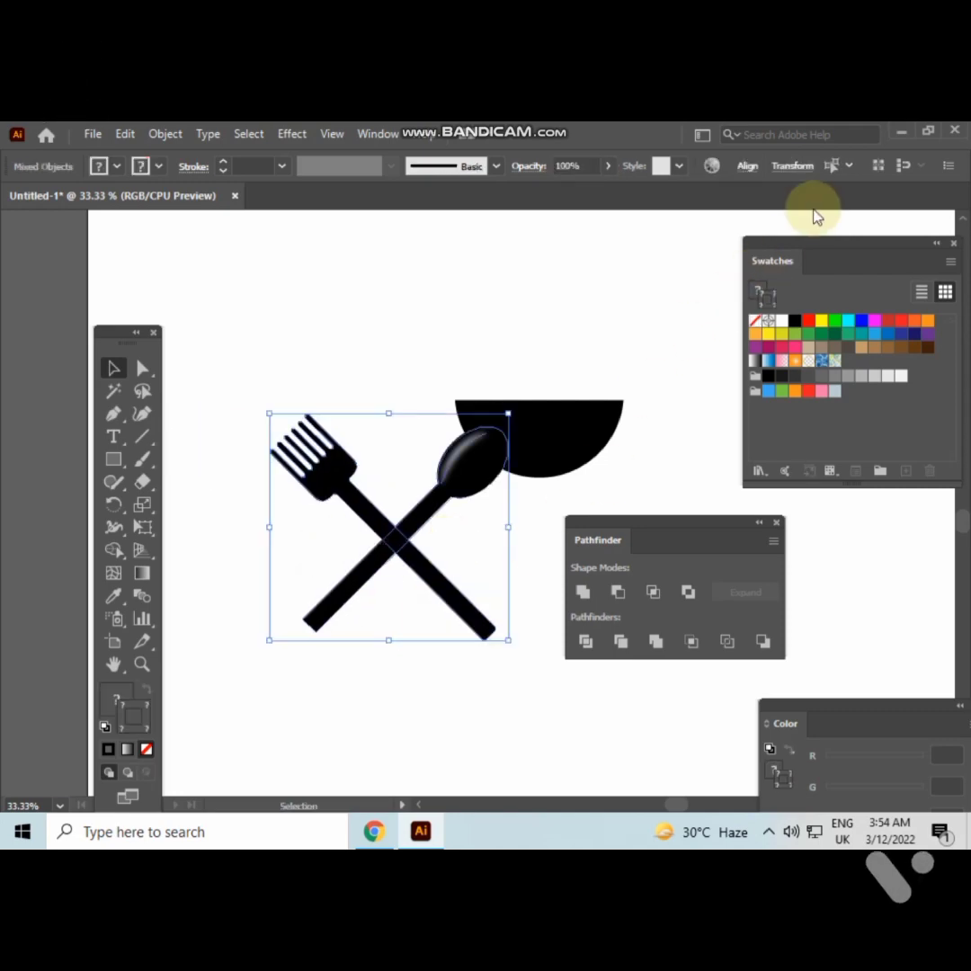
click(747, 165)
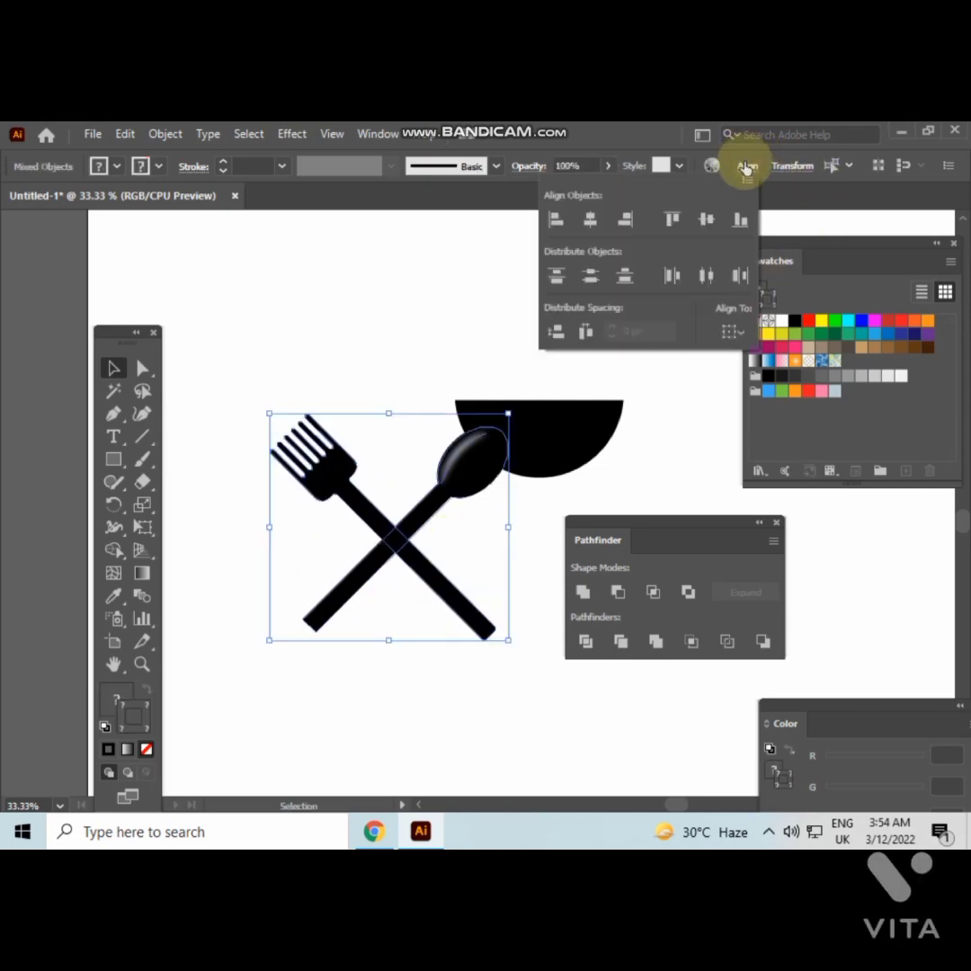
click(743, 221)
click(516, 661)
click(500, 678)
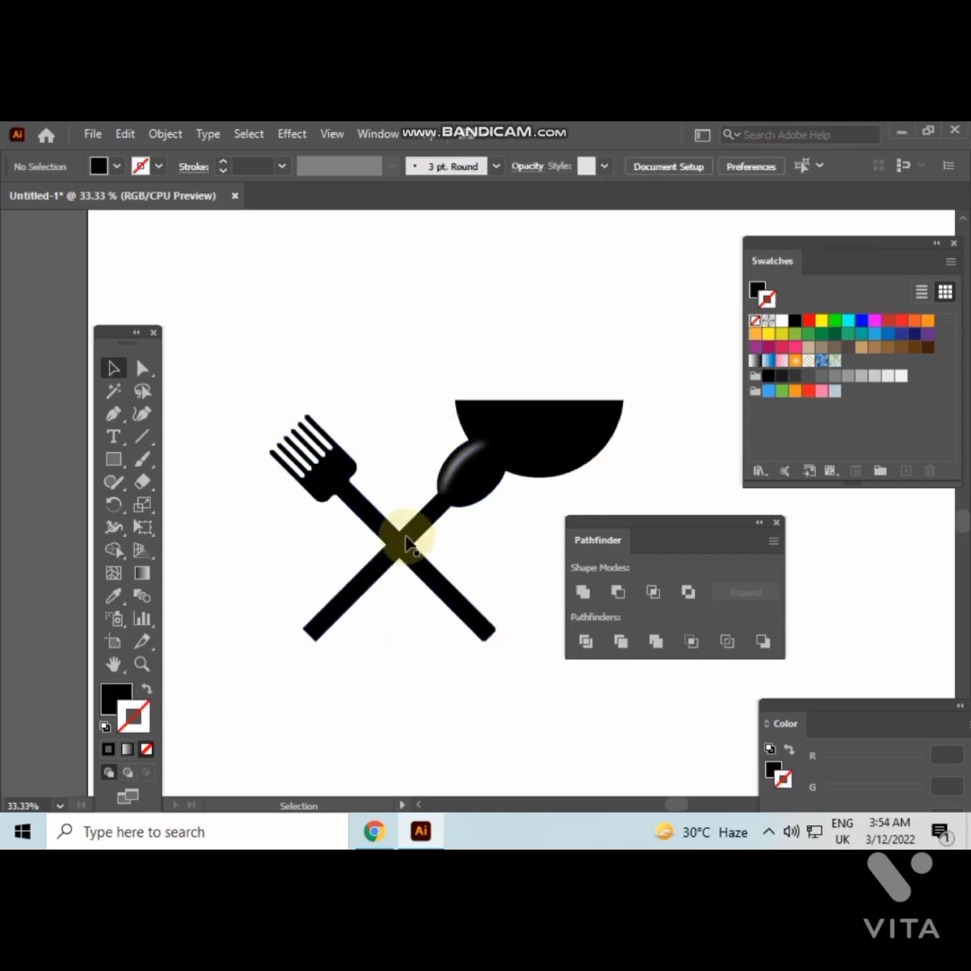
Place the crossed fork and spoon over the half-circle bowl and move Pathfinder clear of the artwork
drag(391, 505, 552, 429)
click(668, 380)
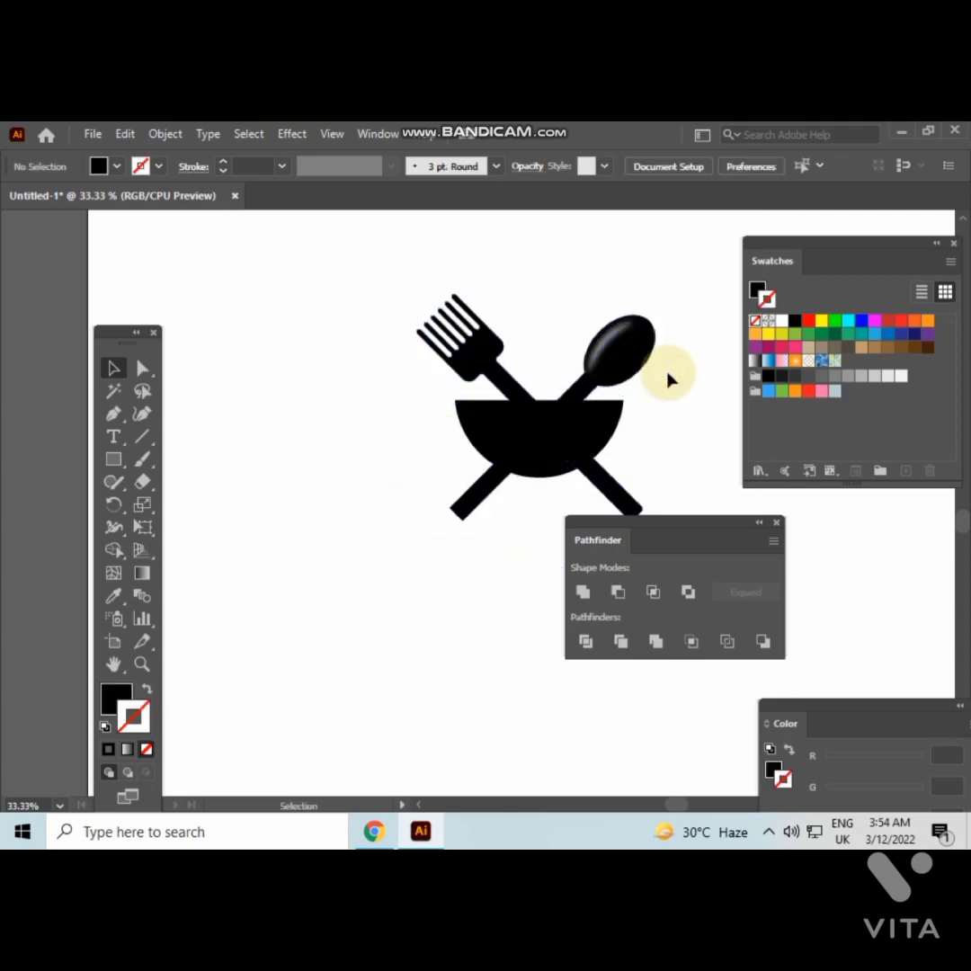
scroll(669, 379, up, 1)
drag(667, 381, 559, 396)
drag(672, 540, 724, 628)
Shift the fork slightly right and the spoon slightly up so their handles meet at the bowl's rim
drag(303, 358, 319, 365)
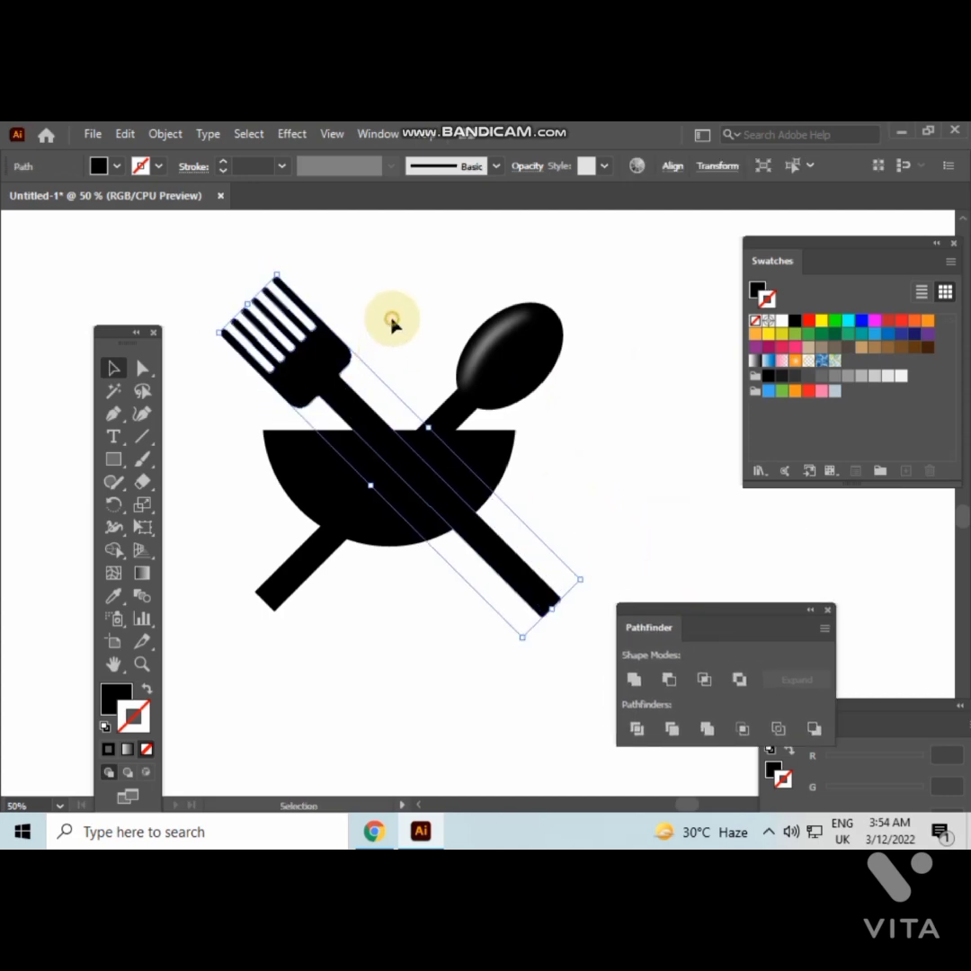
click(392, 323)
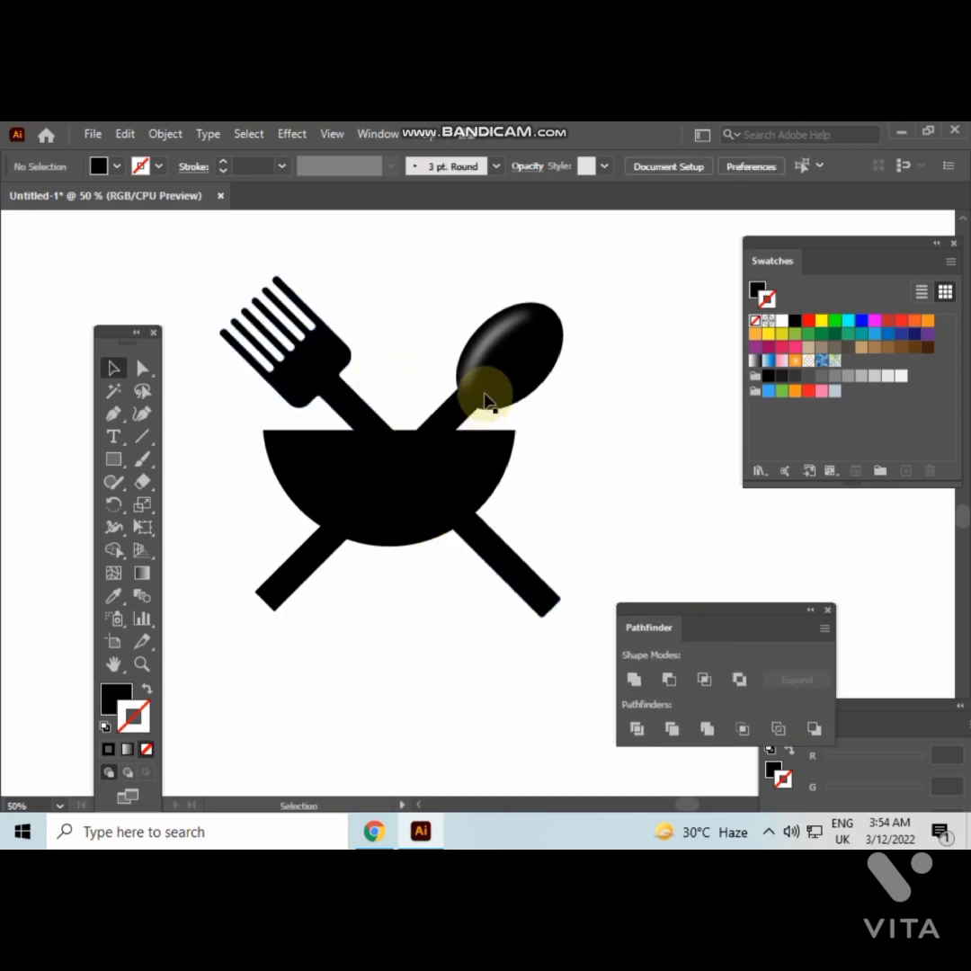
drag(486, 400, 489, 377)
click(613, 390)
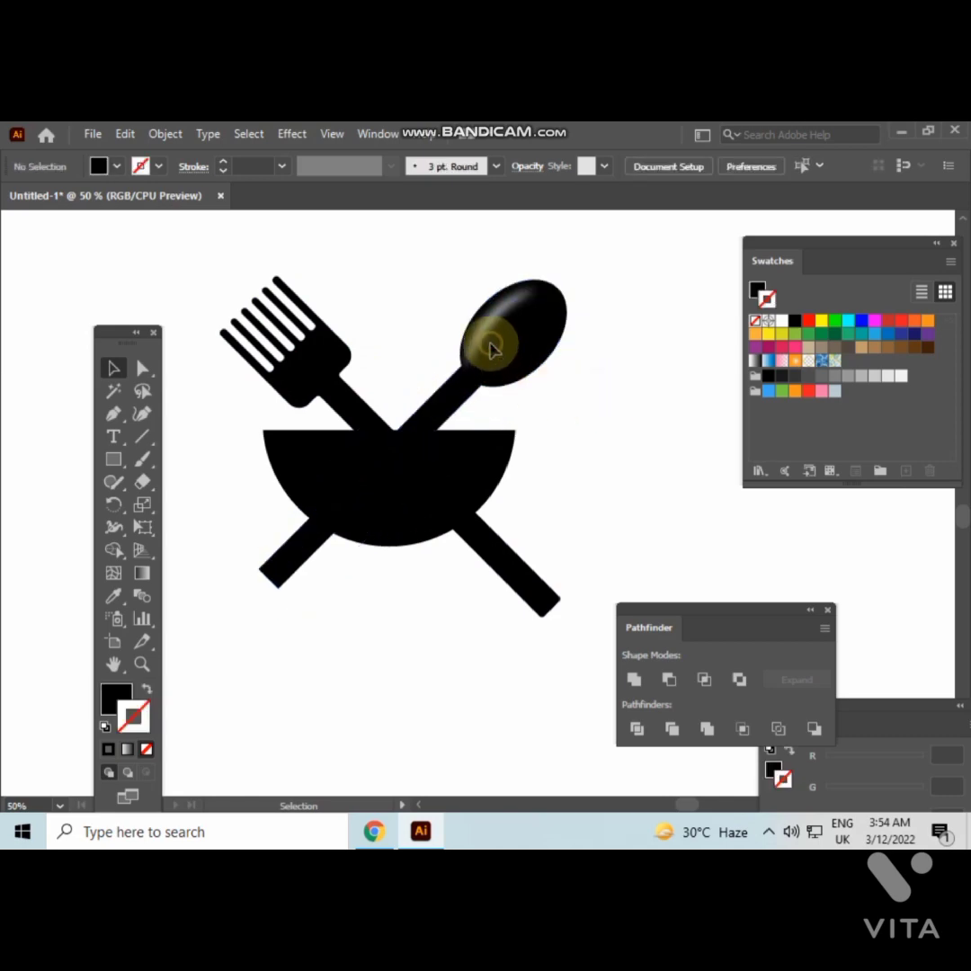
click(490, 349)
click(632, 425)
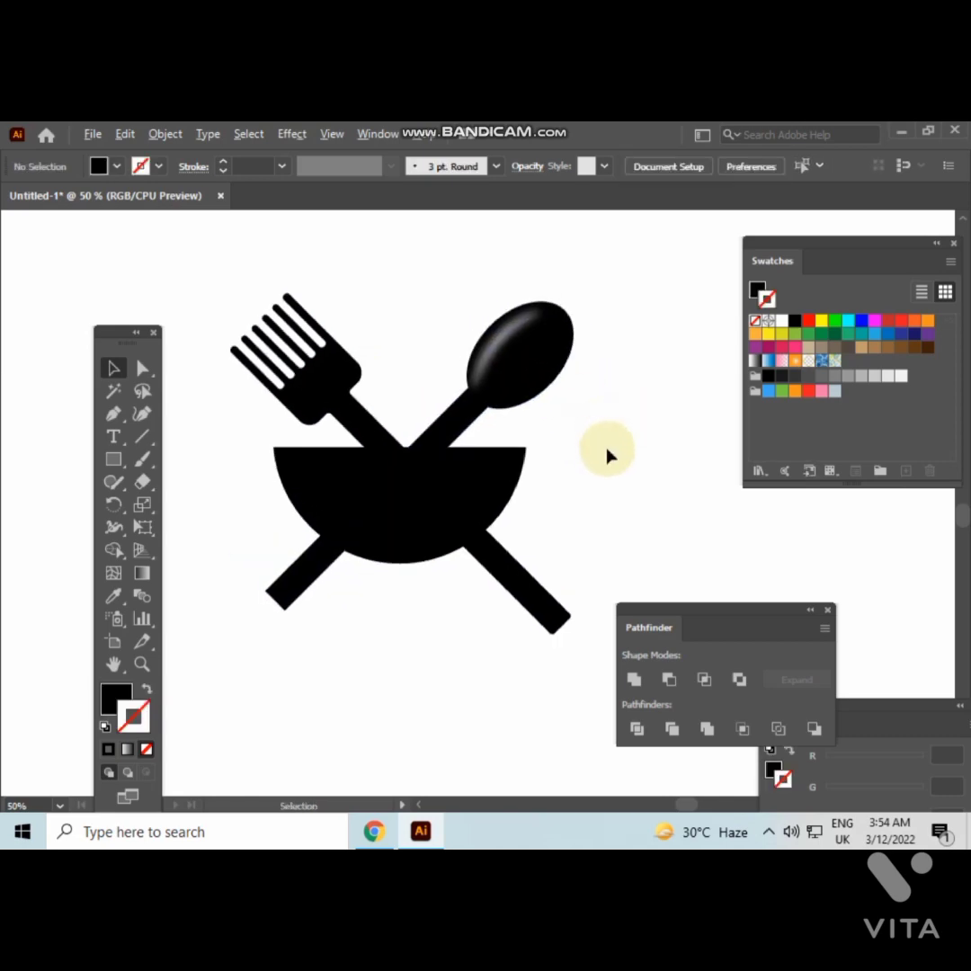
Trim away the fork and spoon handle ends that extend below the half-circle bowl with Shape Builder
scroll(606, 454, down, 1)
drag(606, 454, 505, 513)
scroll(418, 476, up, 1)
scroll(501, 496, up, 1)
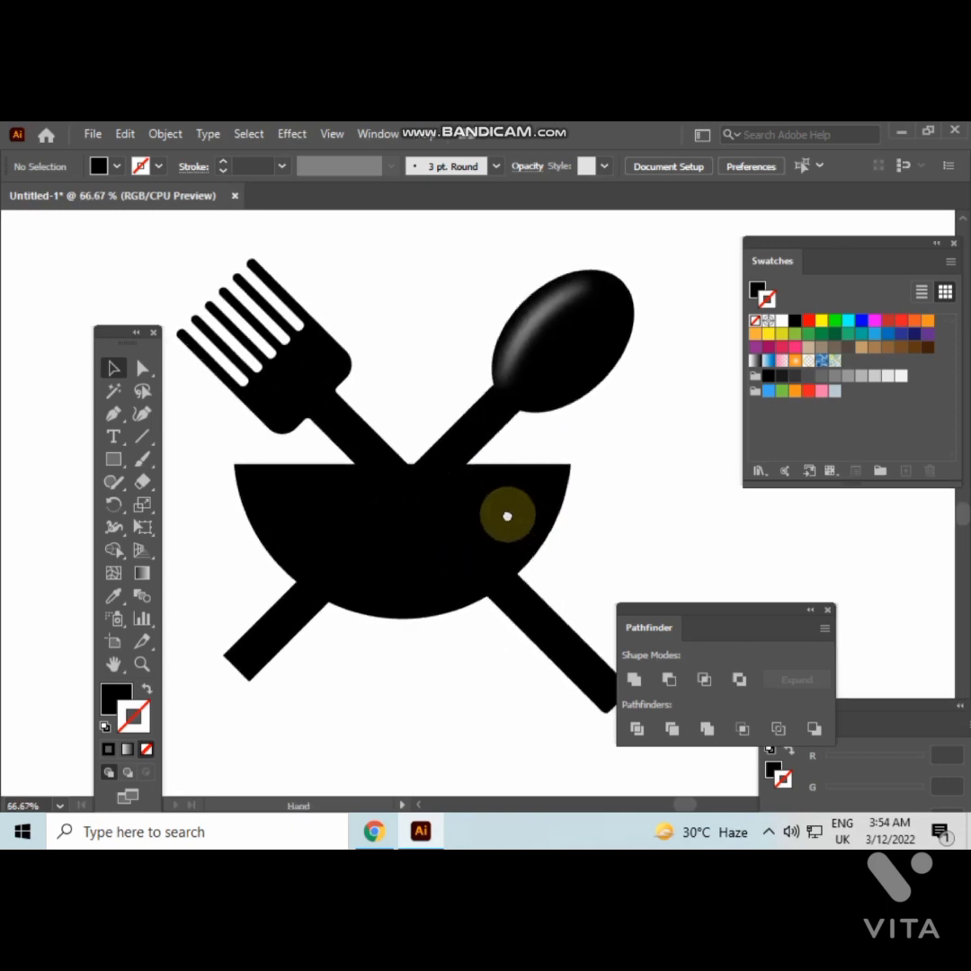
drag(402, 571, 538, 674)
click(113, 549)
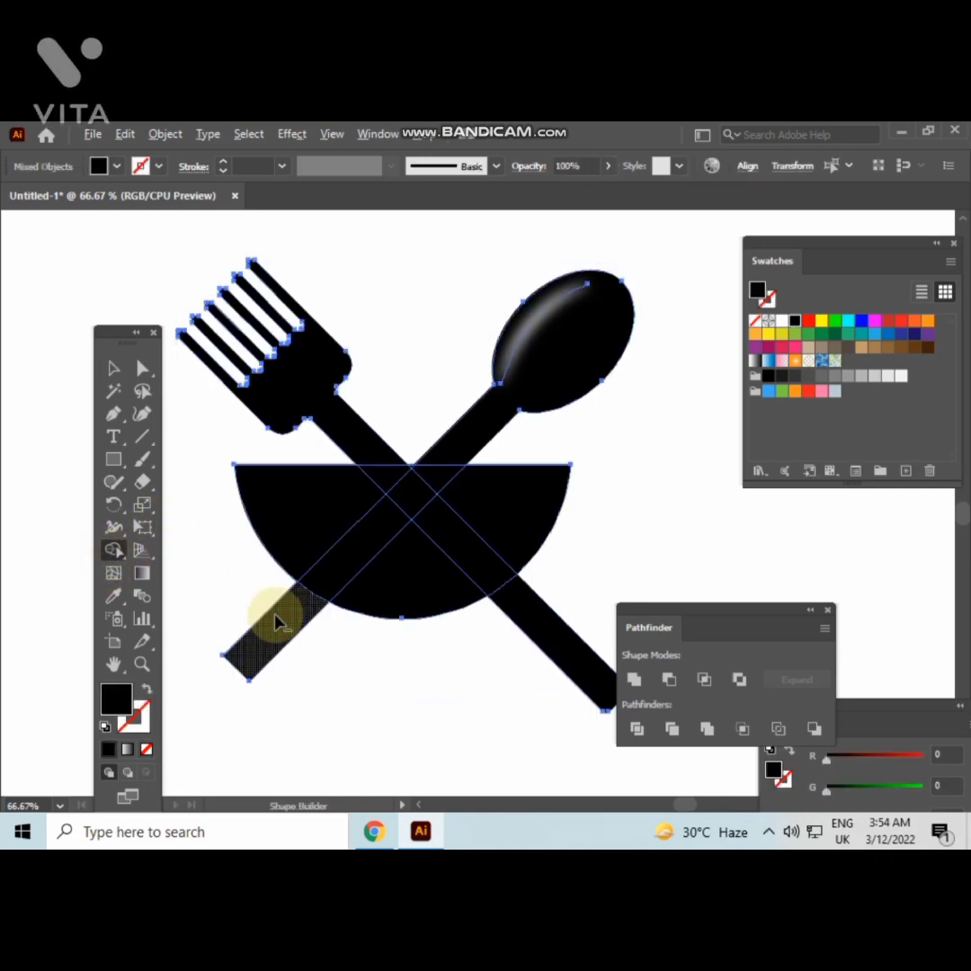
alt+click(521, 629)
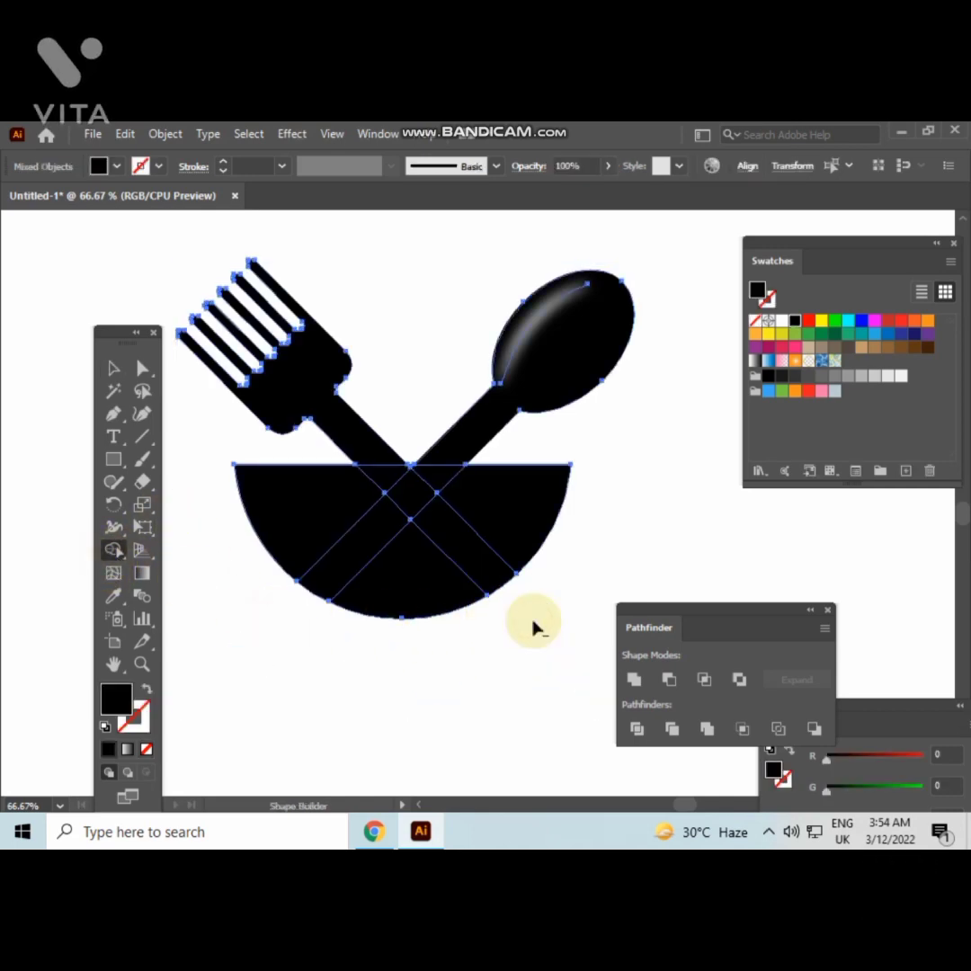
scroll(535, 628, down, 1)
click(113, 369)
click(225, 462)
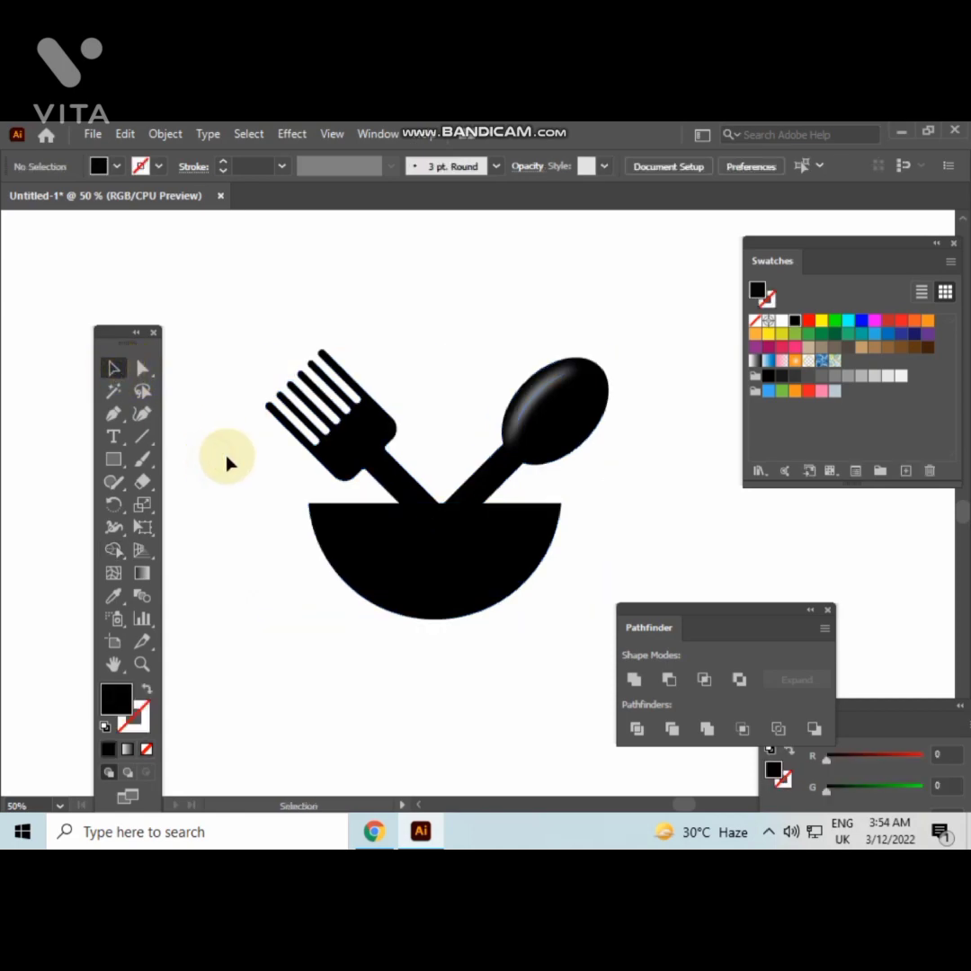
Draw a curved open path inside the bowl, following its lower-left edge, with the Pen tool
scroll(226, 462, down, 1)
drag(227, 454, 265, 448)
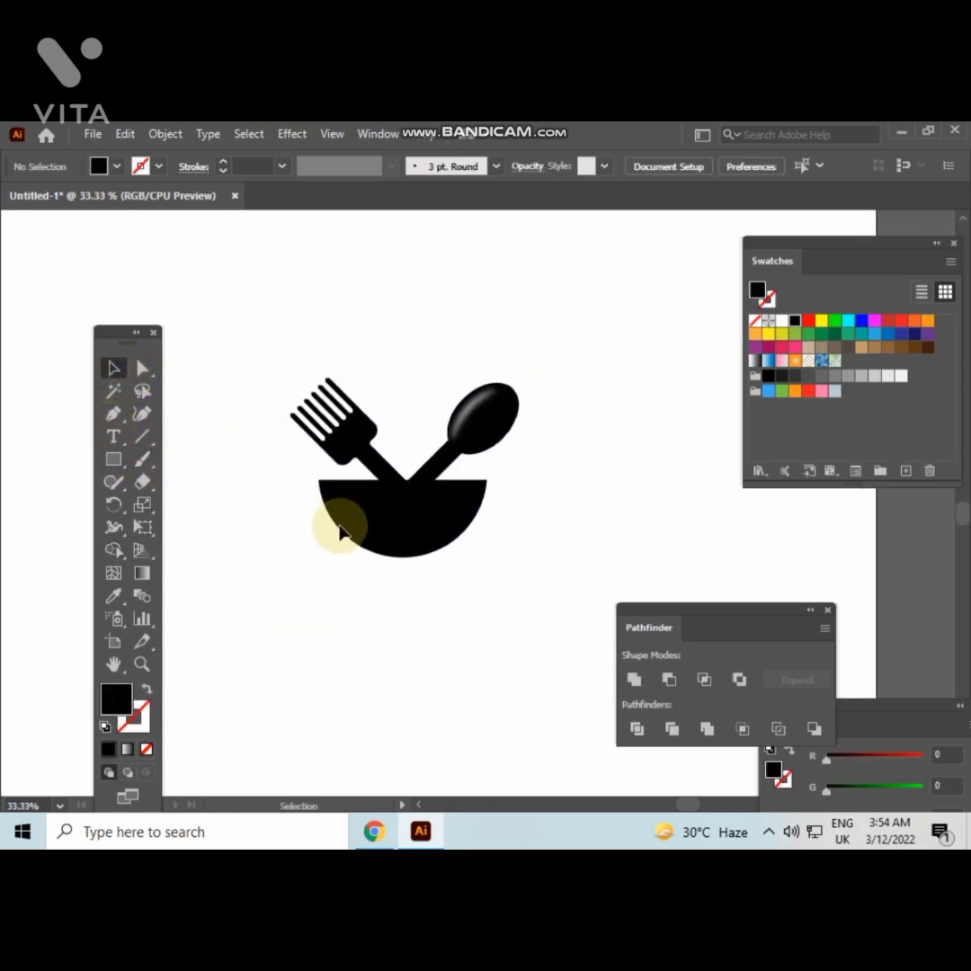
scroll(420, 525, up, 2)
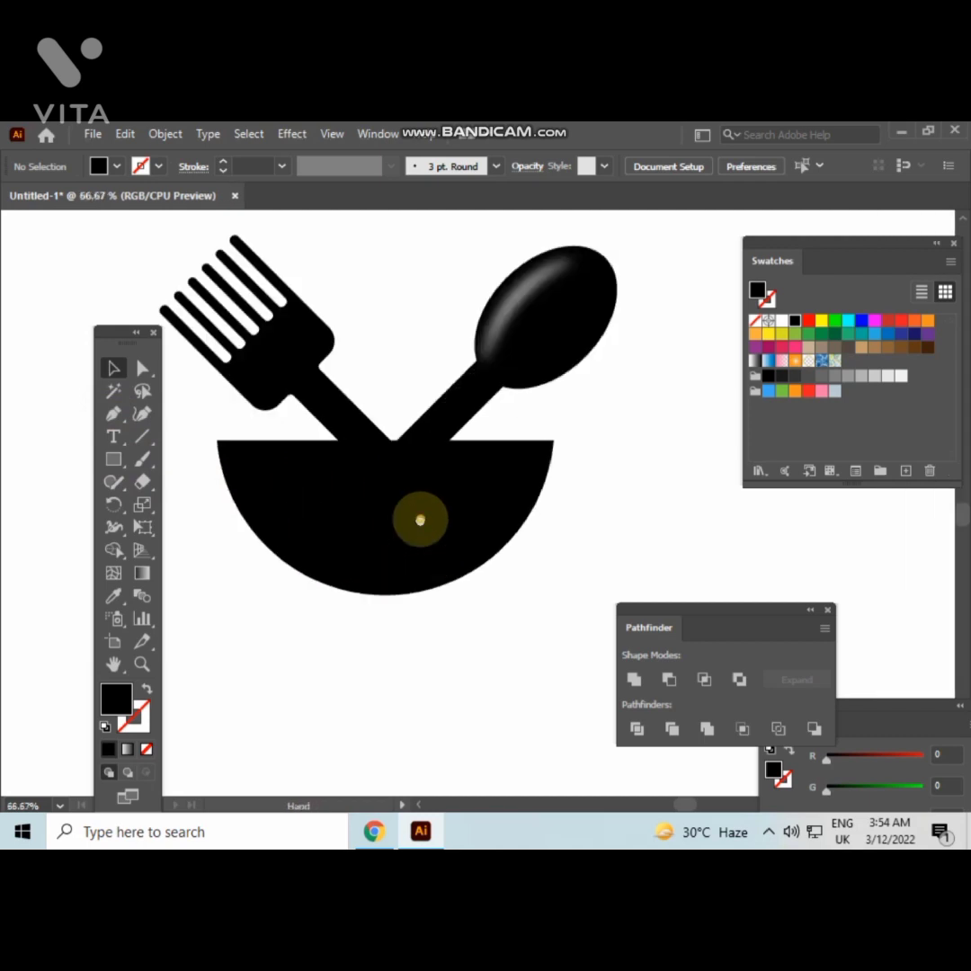
scroll(420, 526, up, 1)
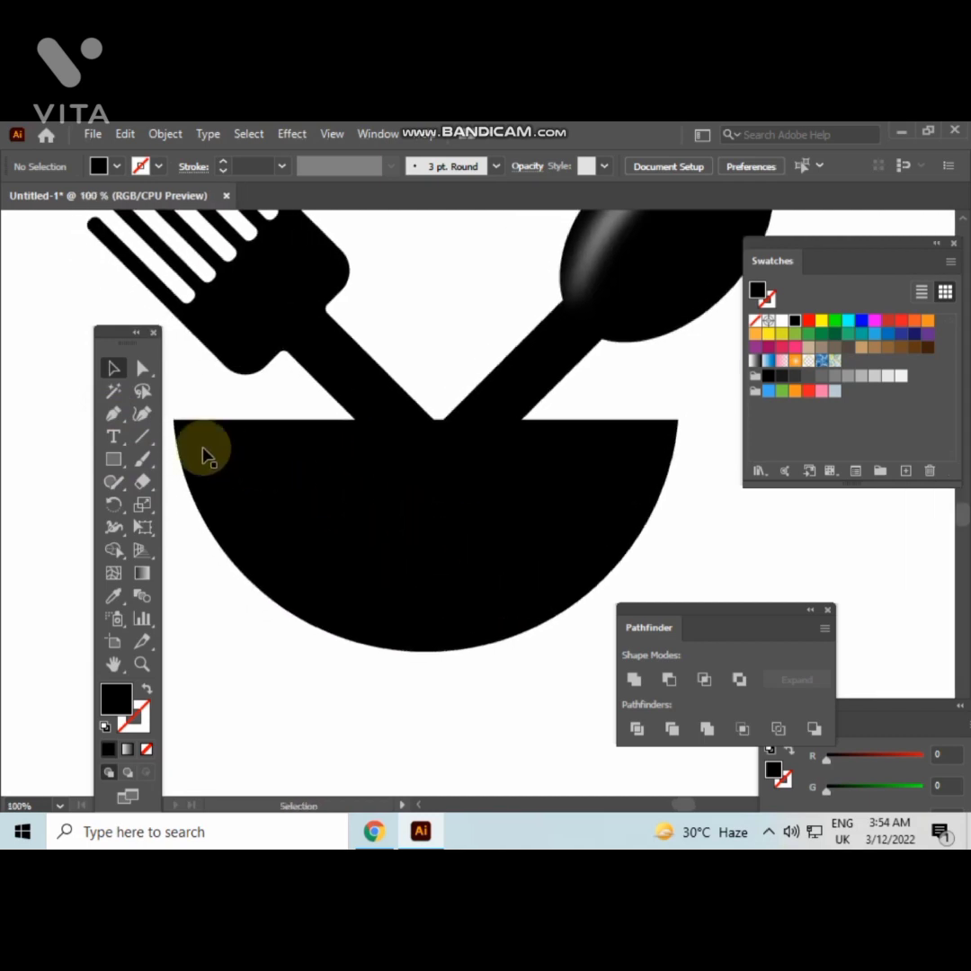
click(114, 416)
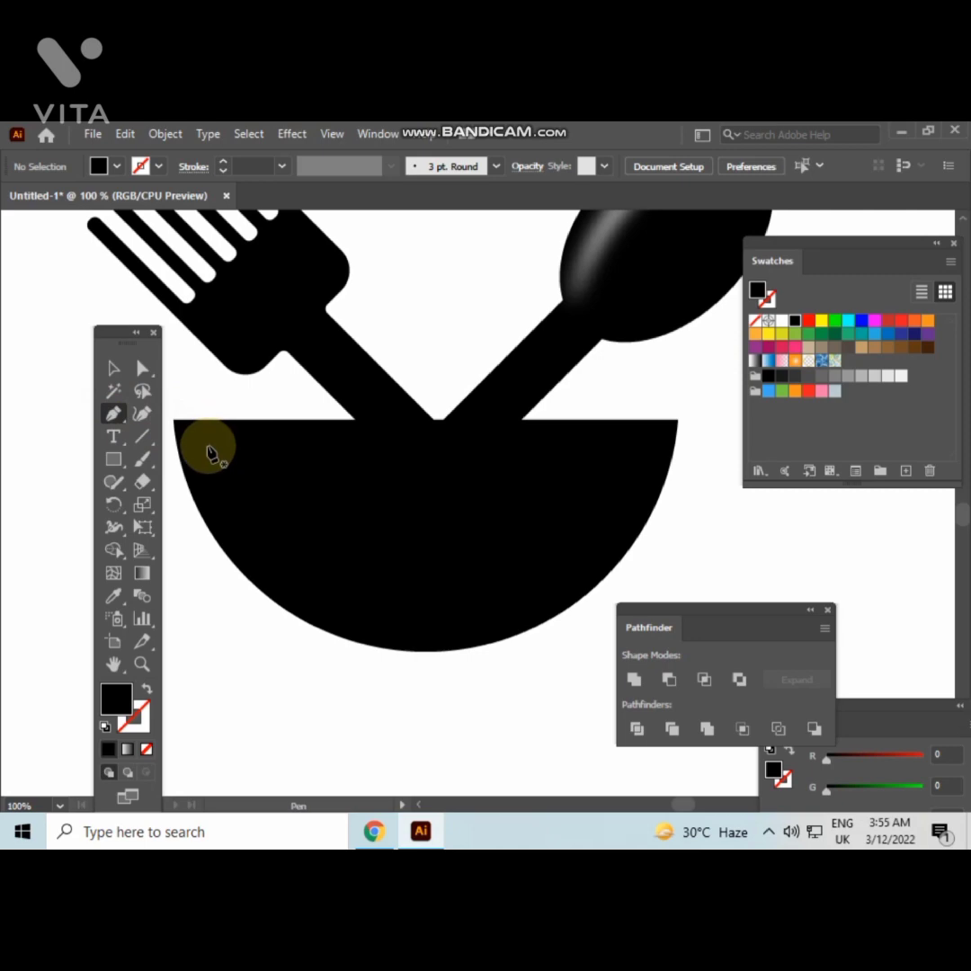
click(207, 445)
mouse_move(388, 620)
mouse_down()
mouse_move(427, 643)
mouse_move(524, 662)
mouse_up()
Swap the new curve's fill and stroke, leaving it unfilled, and set its stroke to white
key(shift+x)
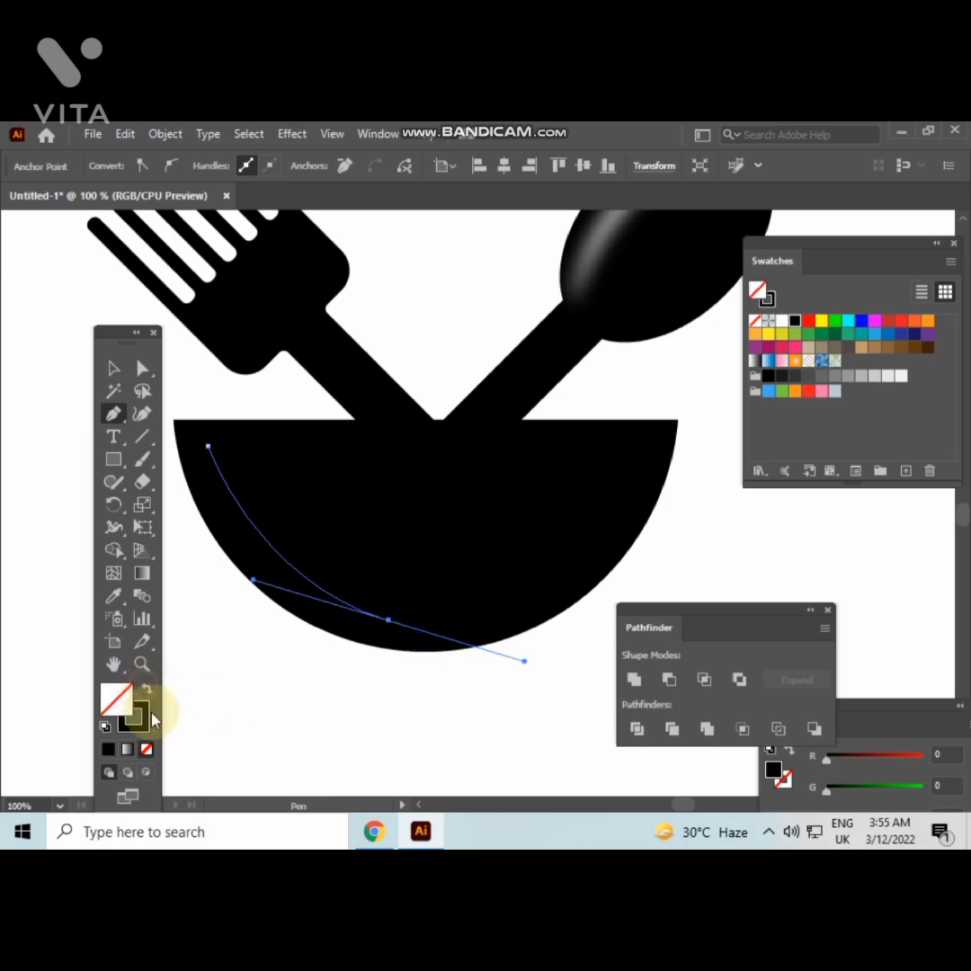
click(142, 722)
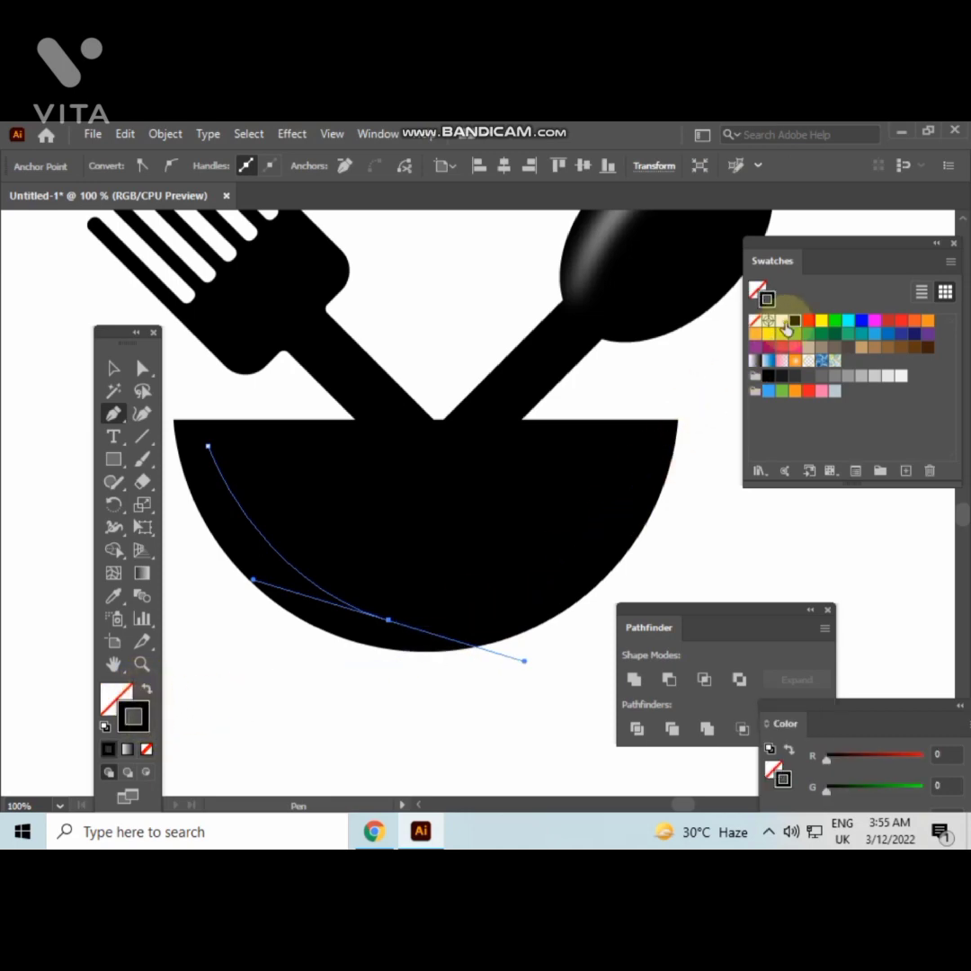
click(782, 321)
click(111, 370)
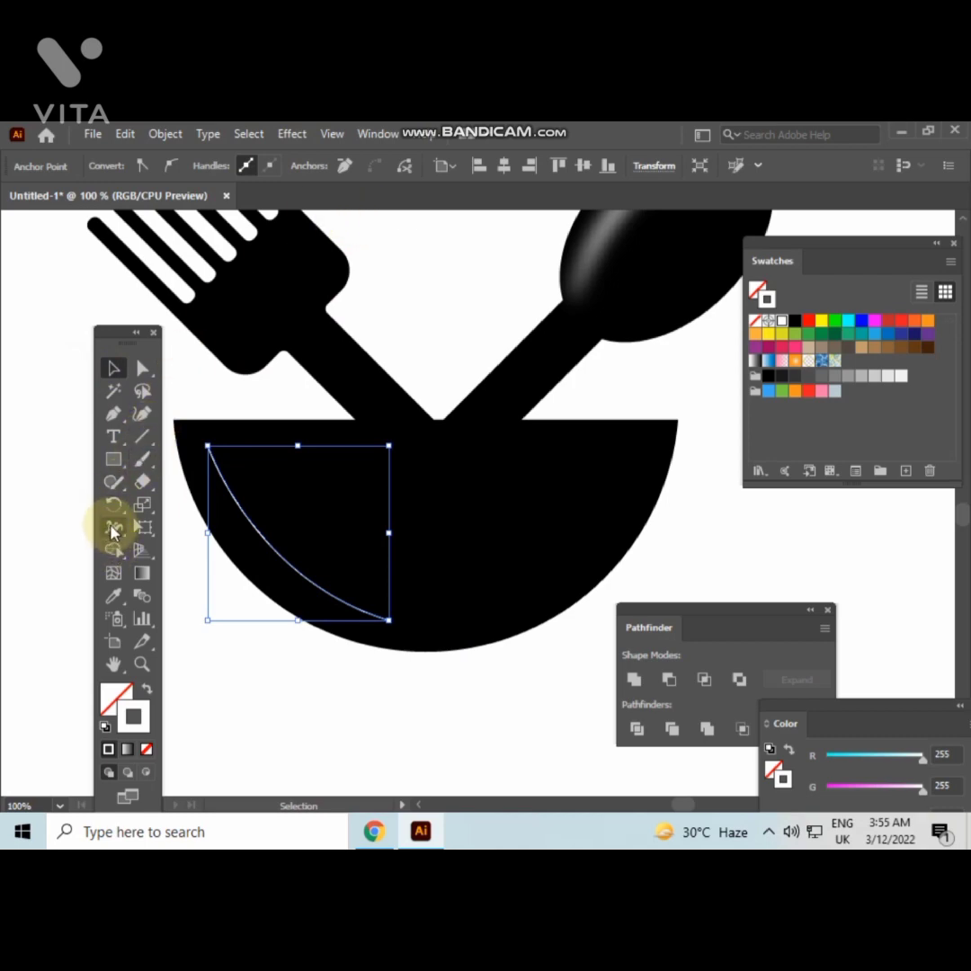
Widen the middle of the white curve with the Width tool so it tapers to points at both ends
click(113, 530)
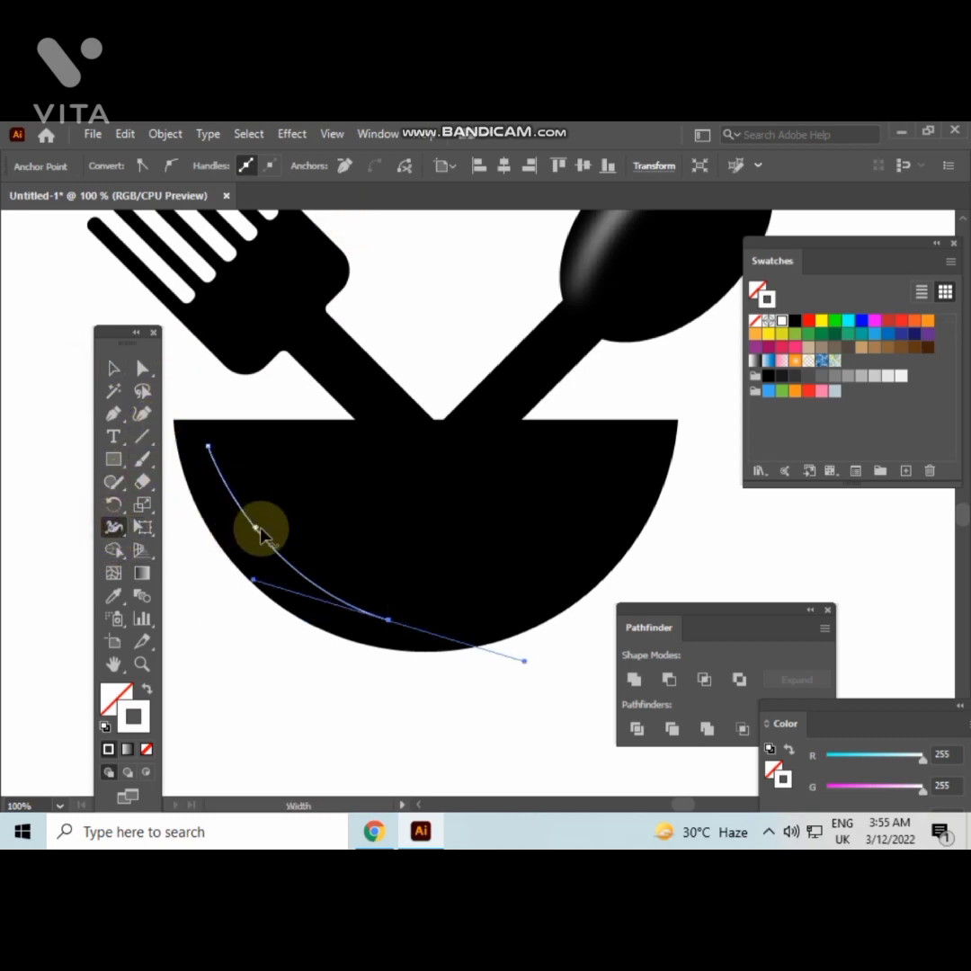
scroll(258, 531, up, 2)
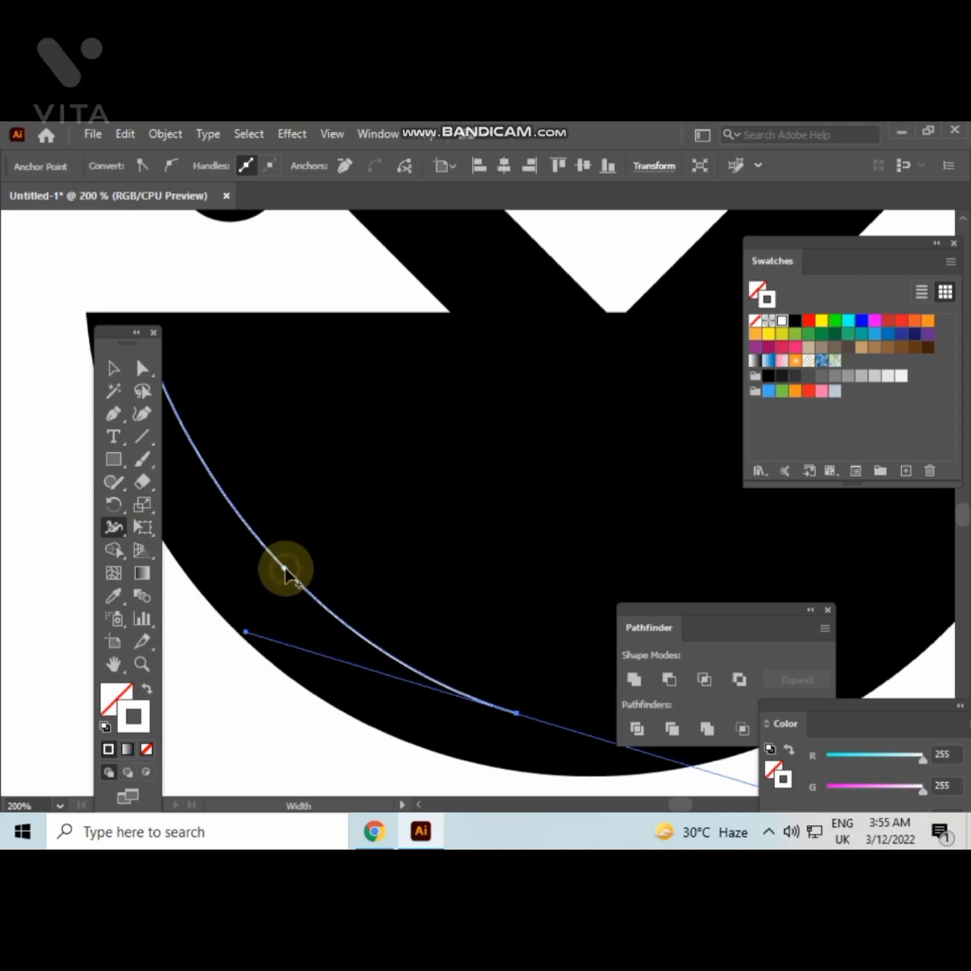
drag(283, 567, 296, 559)
click(113, 369)
scroll(353, 481, down, 1)
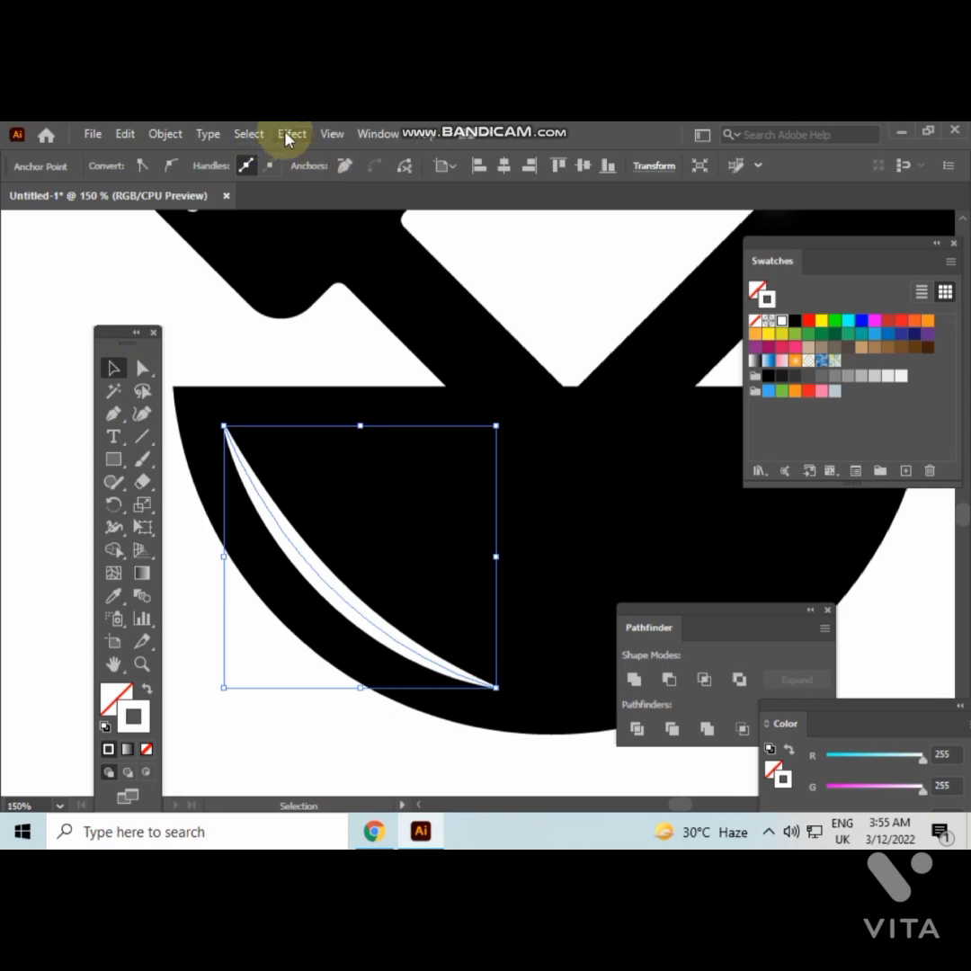
Apply a Gaussian Blur with an 8-pixel radius to the white curve as the bowl's highlight
click(290, 135)
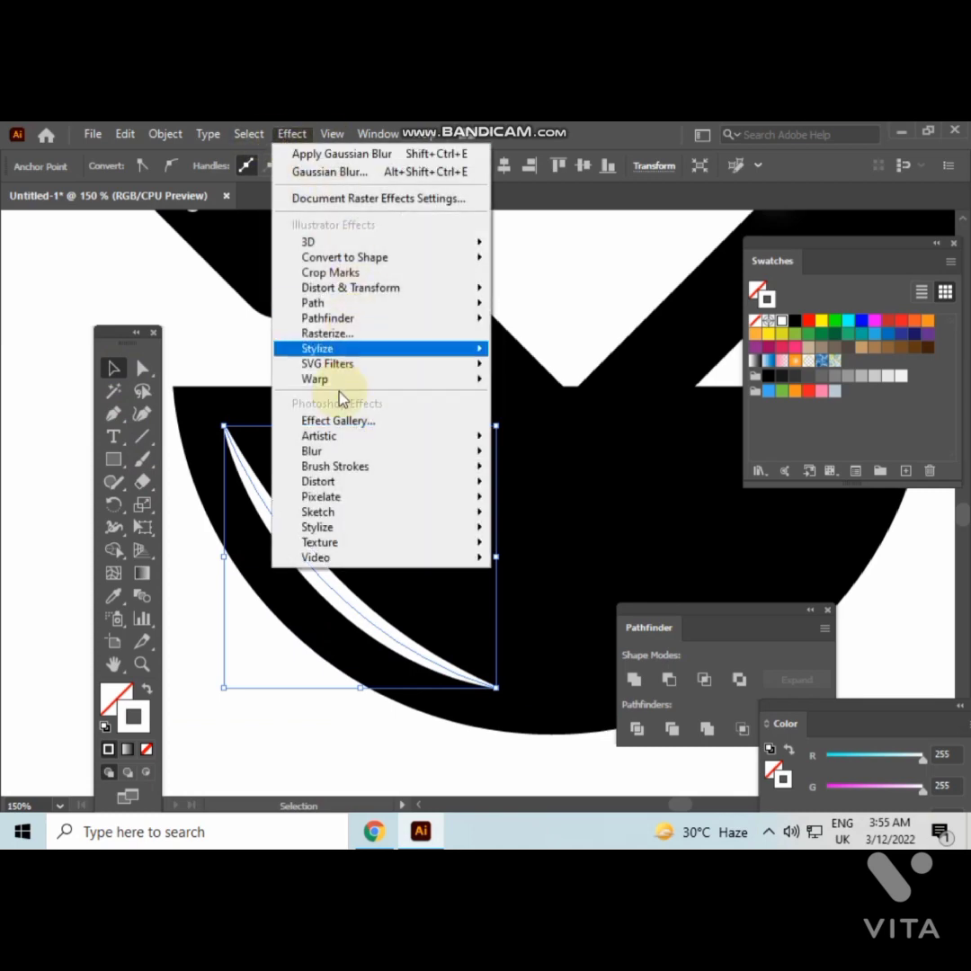
mouse_move(325, 454)
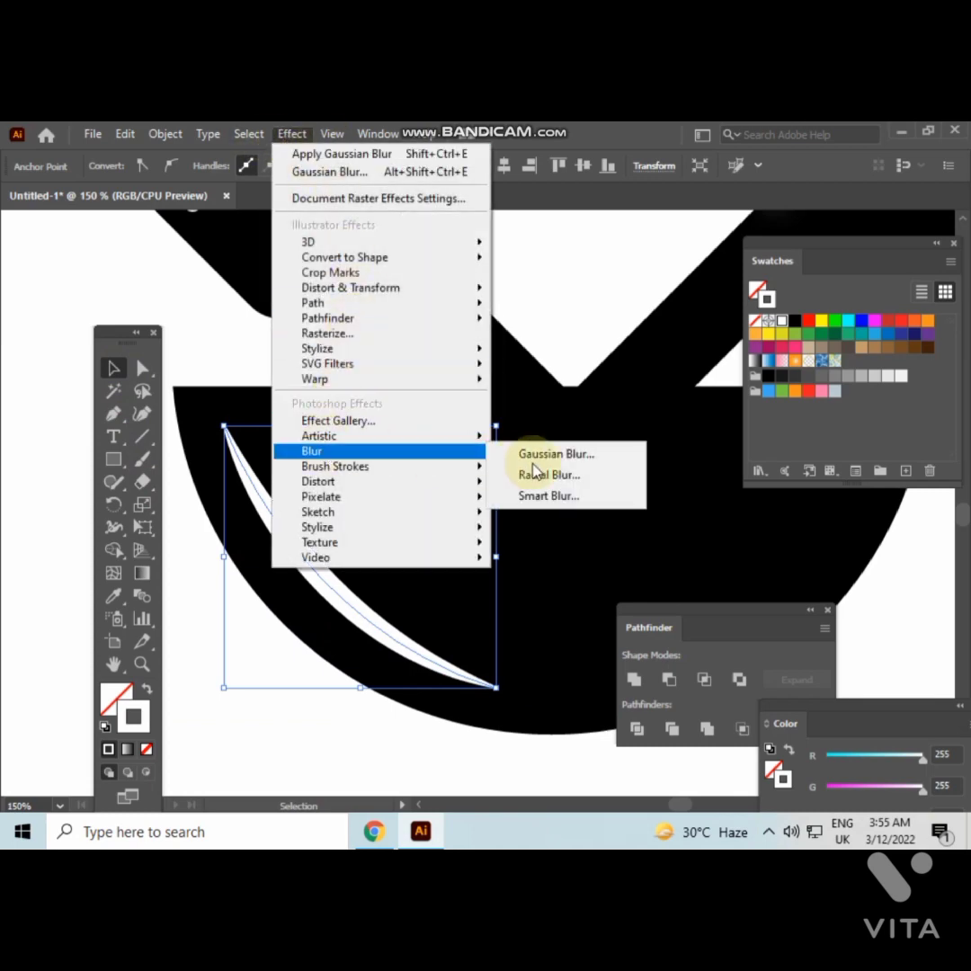
click(569, 454)
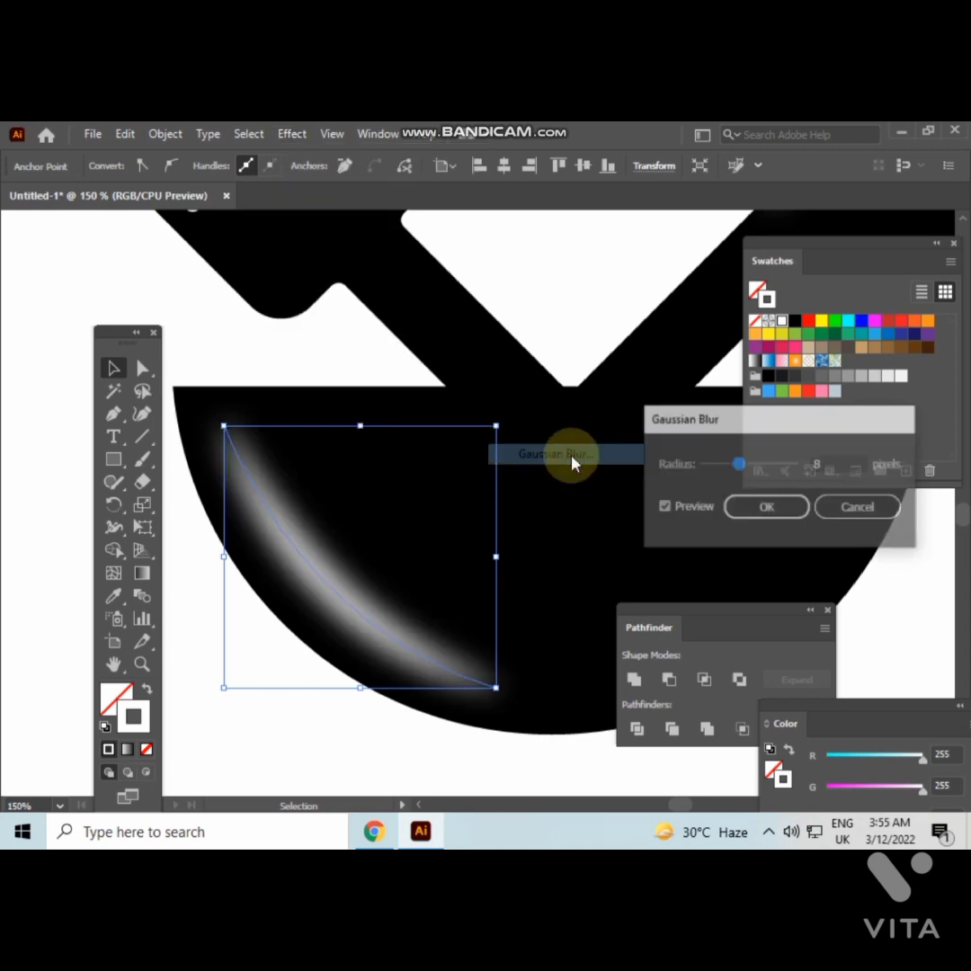
click(785, 506)
click(428, 769)
scroll(427, 764, down, 2)
drag(426, 764, 390, 665)
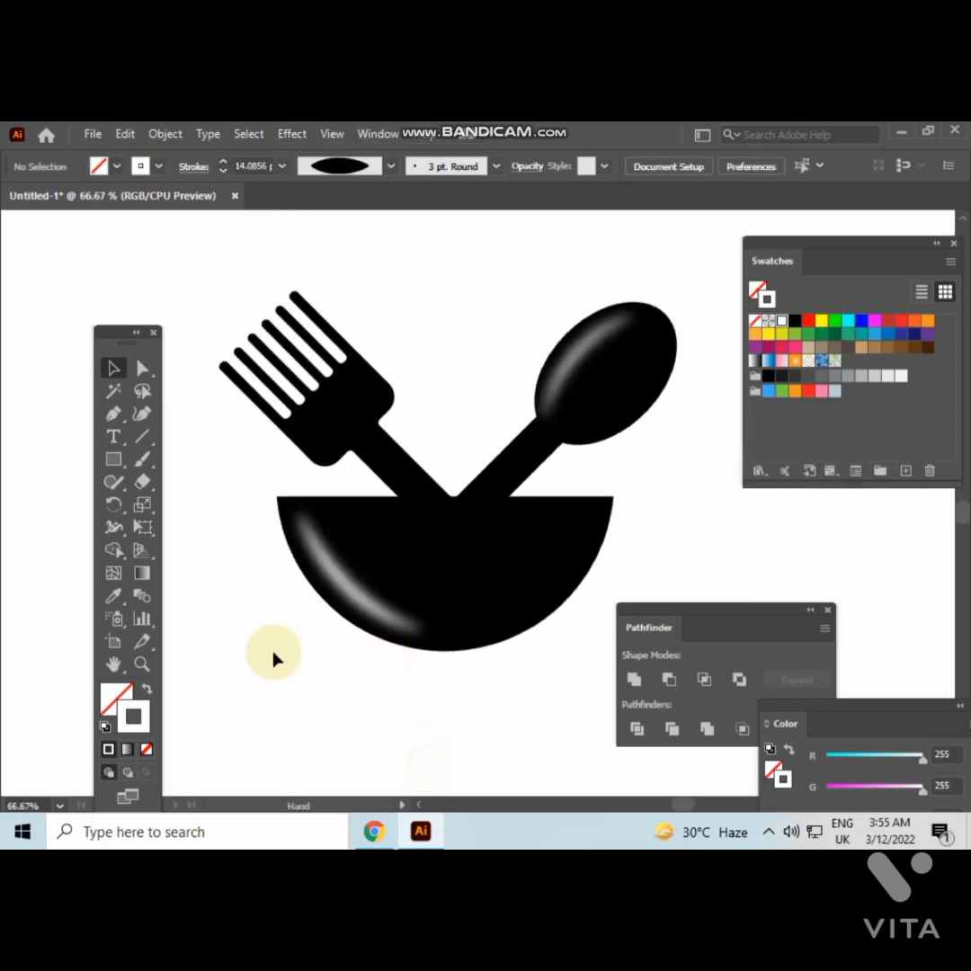
drag(271, 604, 562, 624)
click(469, 758)
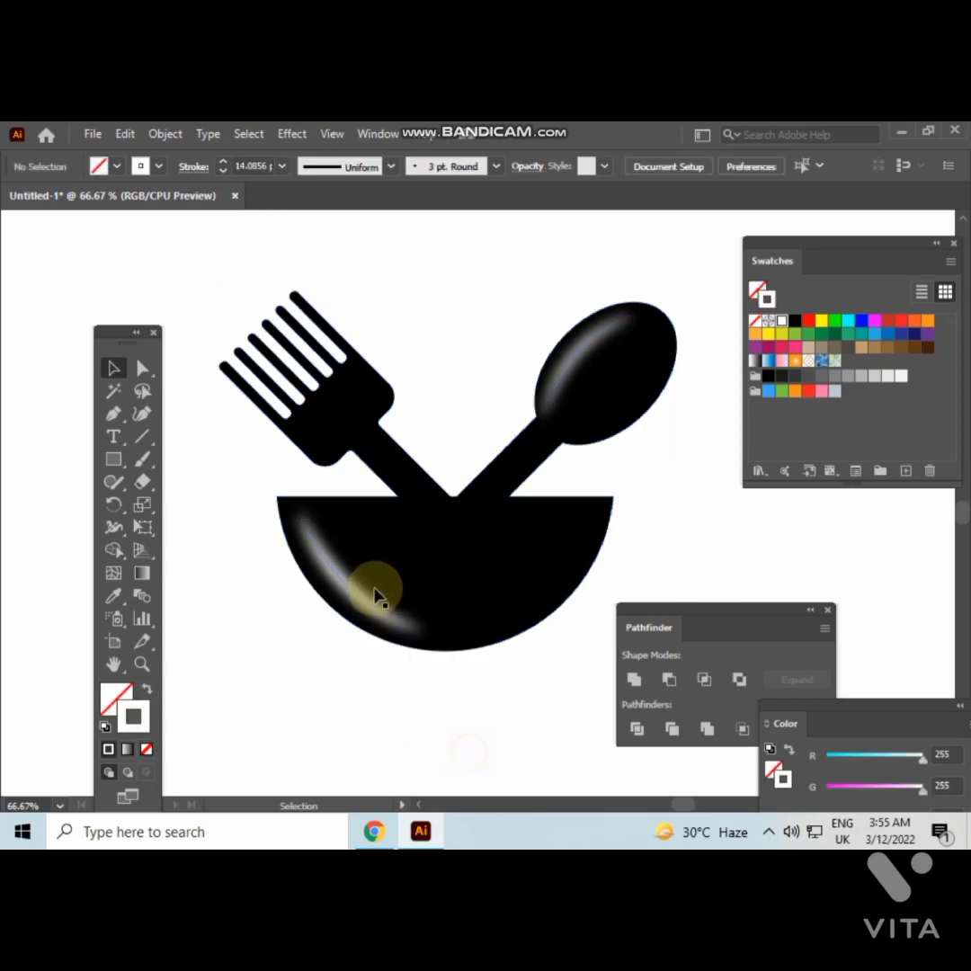
shift+click(327, 518)
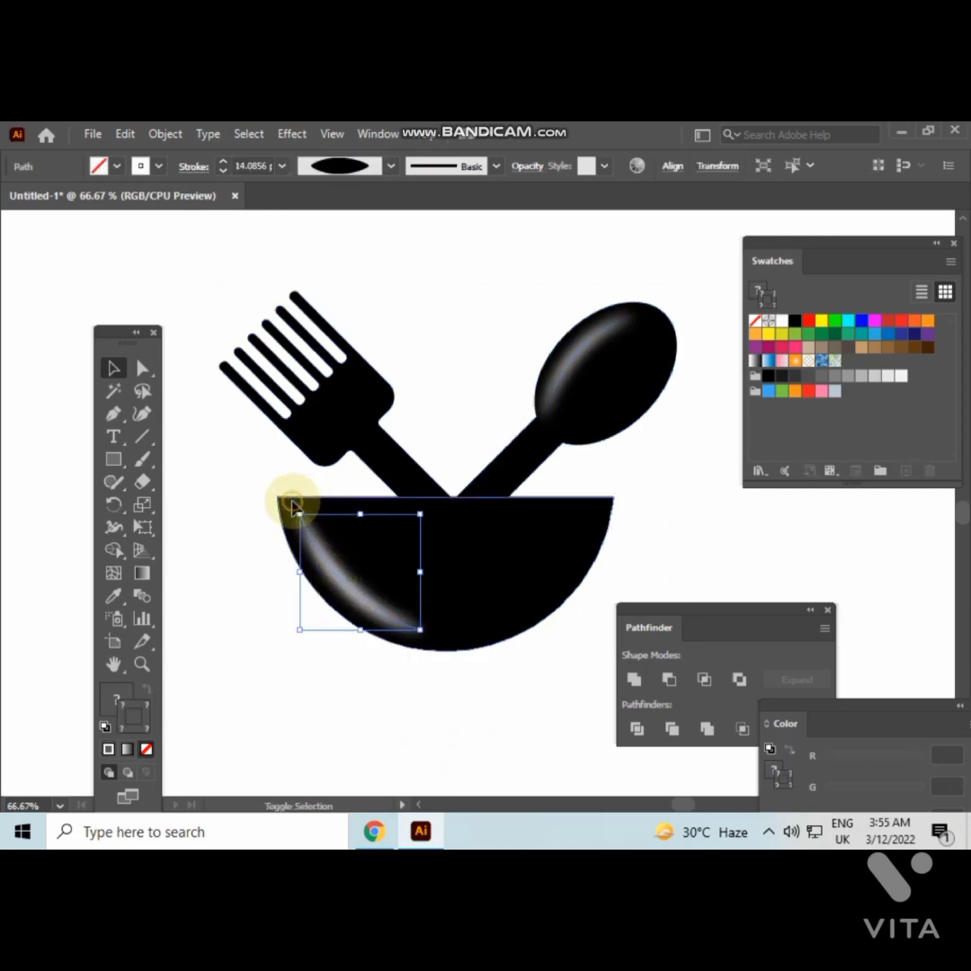
shift+click(295, 509)
click(418, 748)
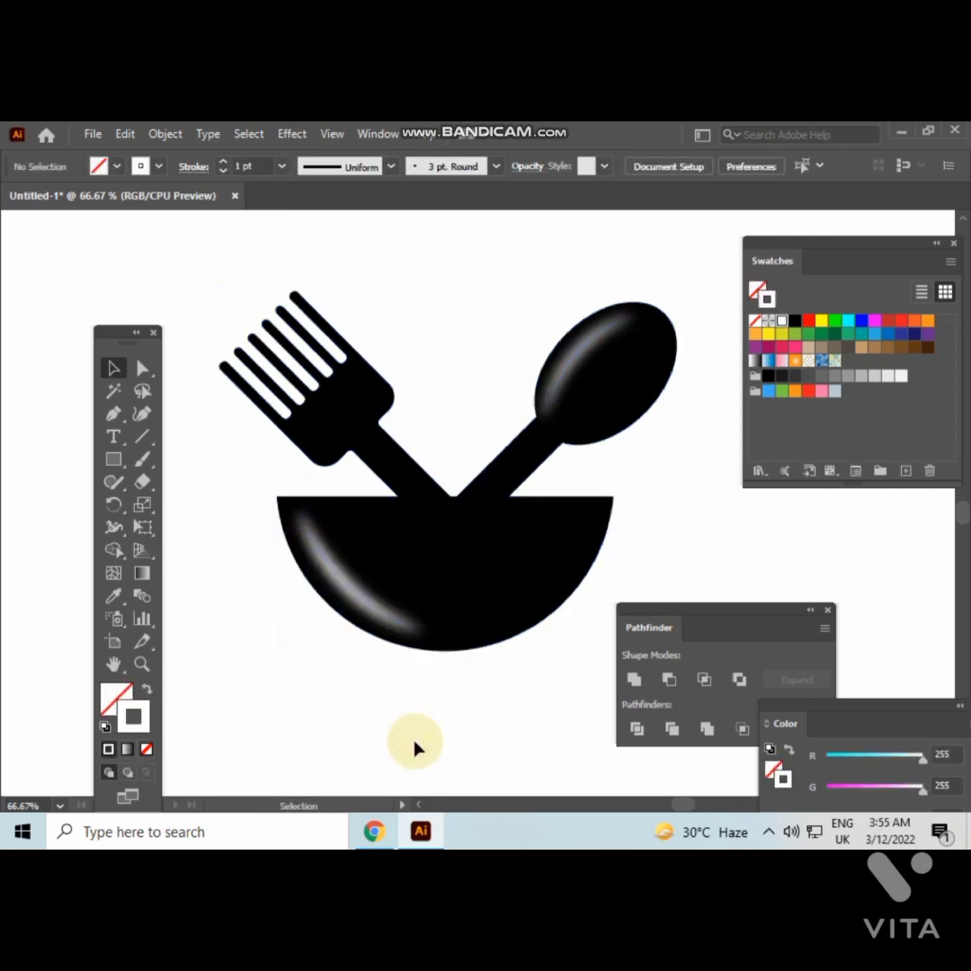
Set the Type tool's font to Metropolis Black and choose a font size larger than 12 pt
scroll(418, 747, down, 1)
drag(416, 745, 385, 652)
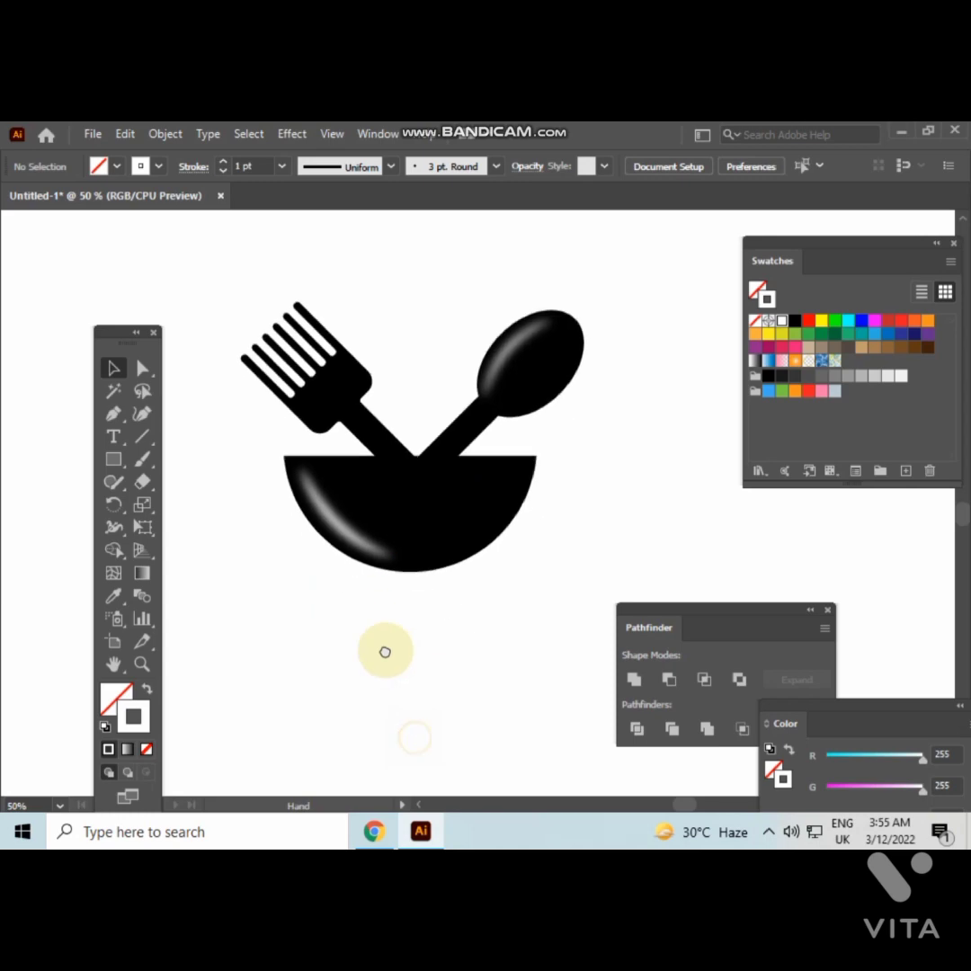
click(121, 445)
drag(292, 568, 362, 568)
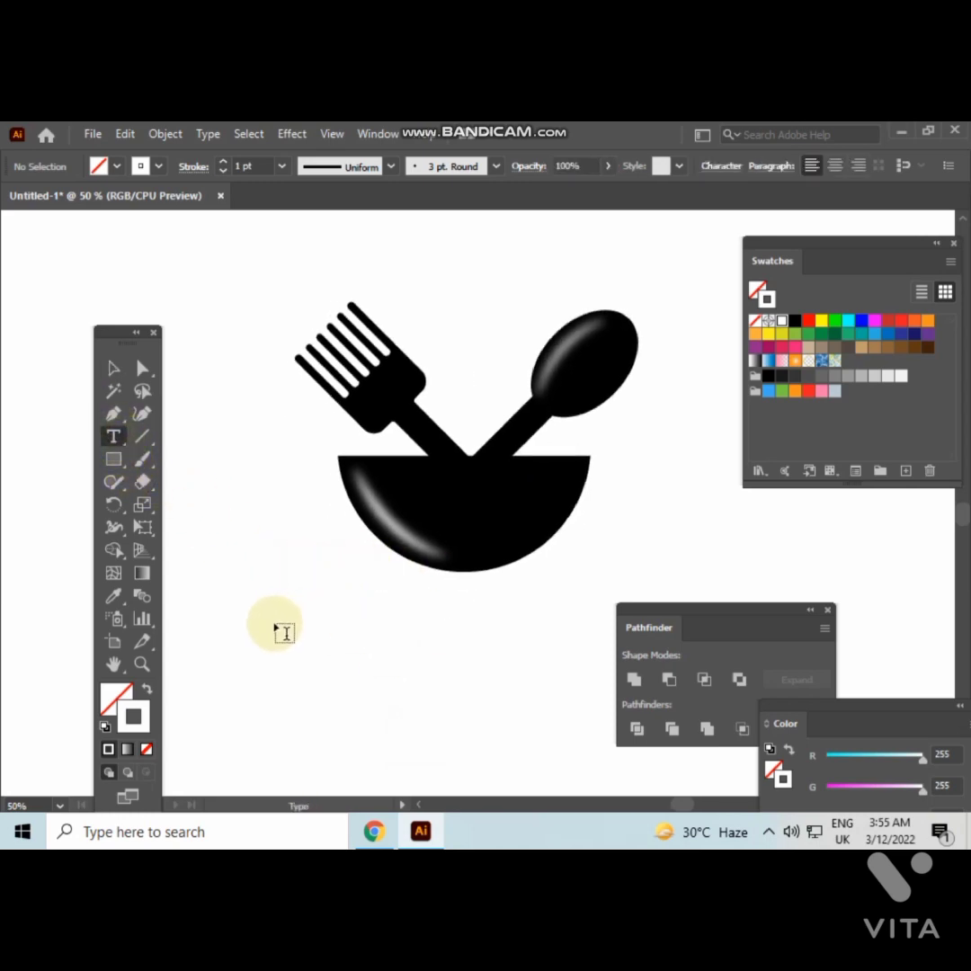
click(708, 166)
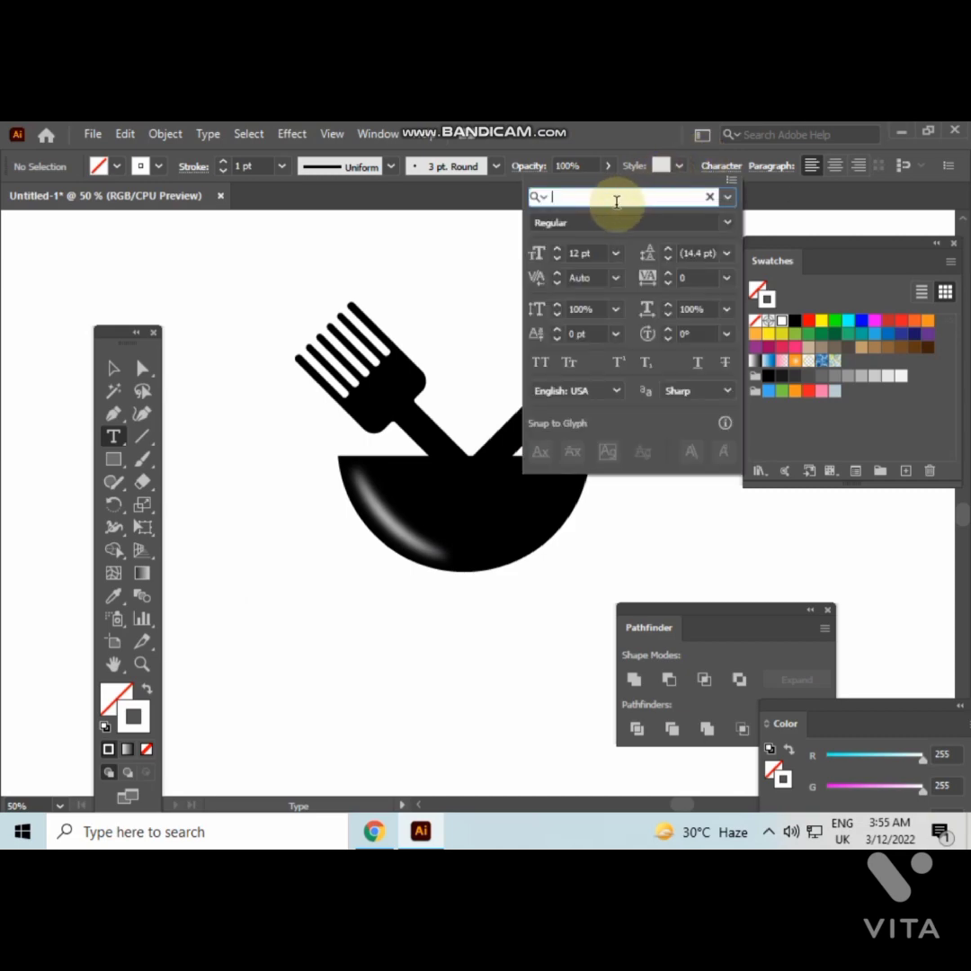
text(me)
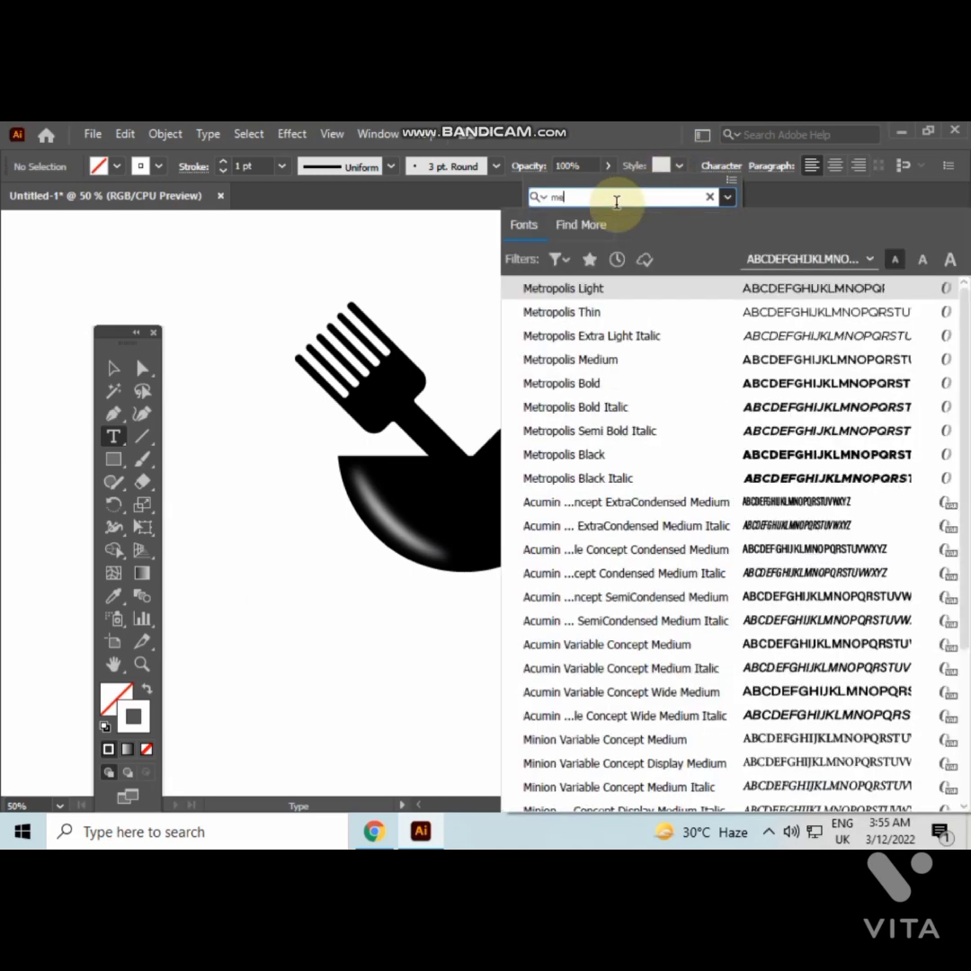
text(t)
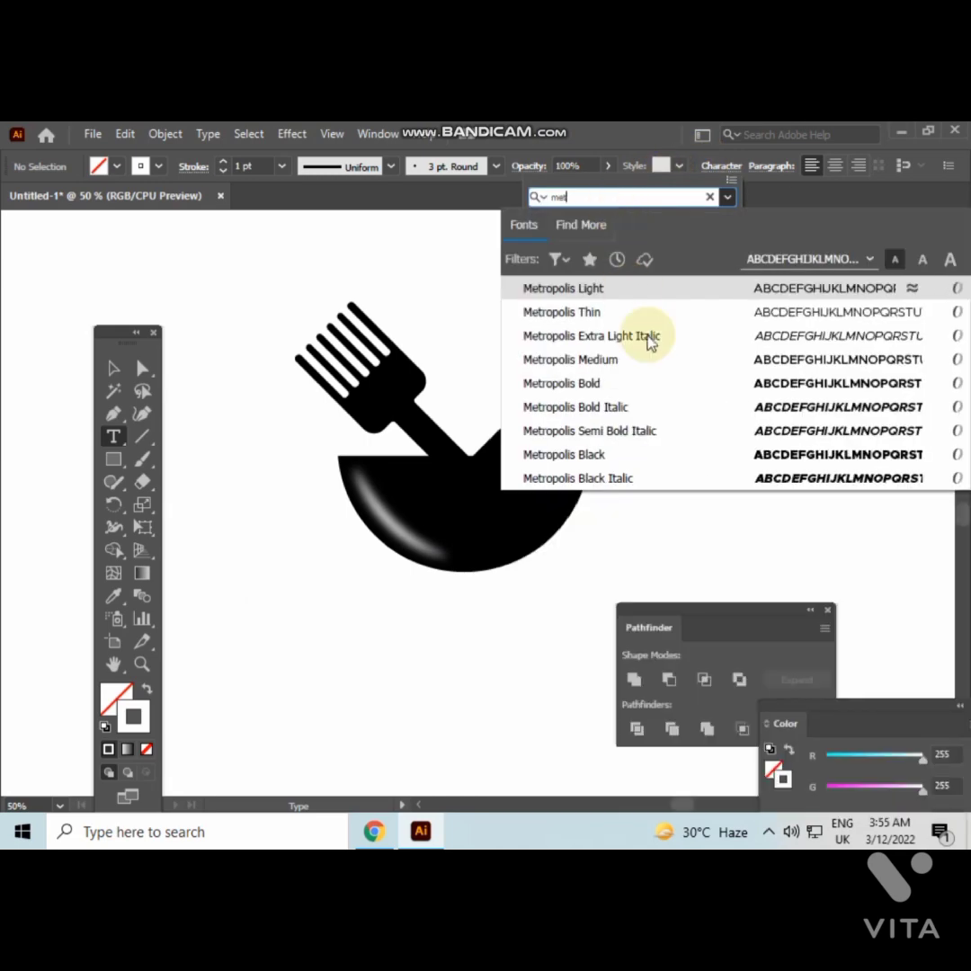
click(629, 452)
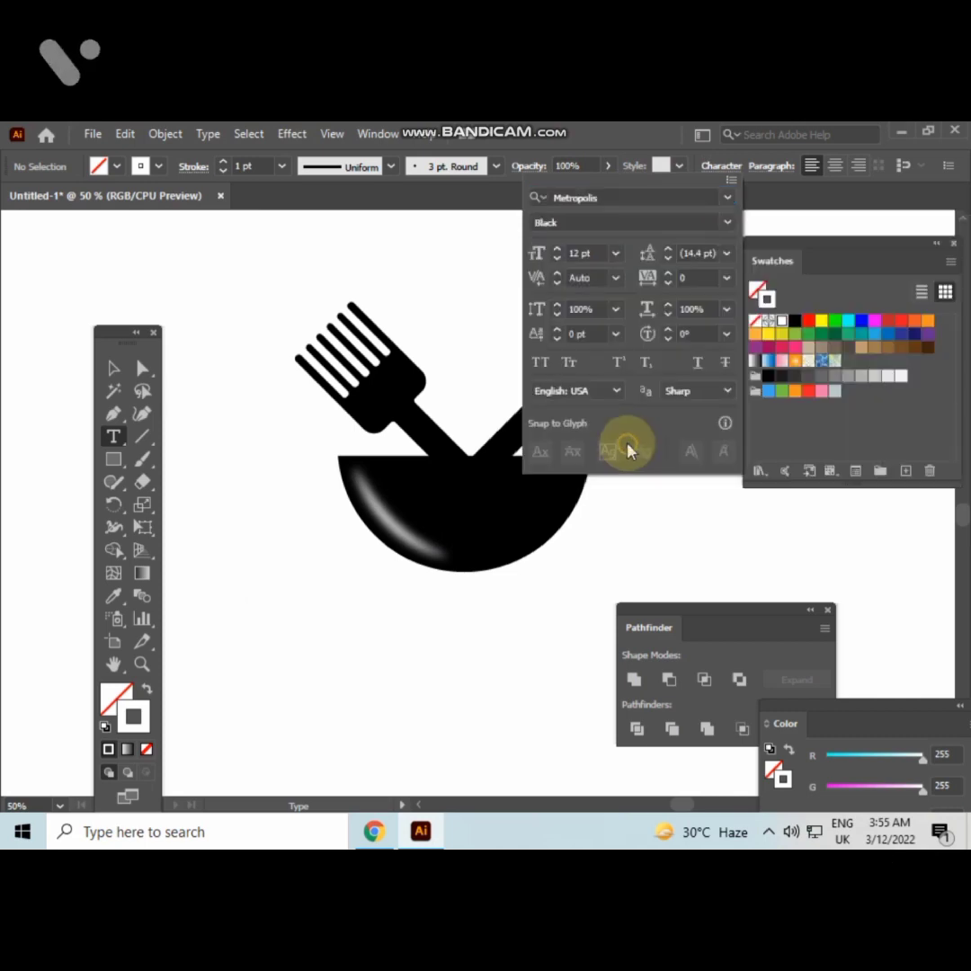
click(616, 253)
click(641, 592)
Add the text "FAST FOOD" below the bowl, replacing the placeholder text
click(323, 661)
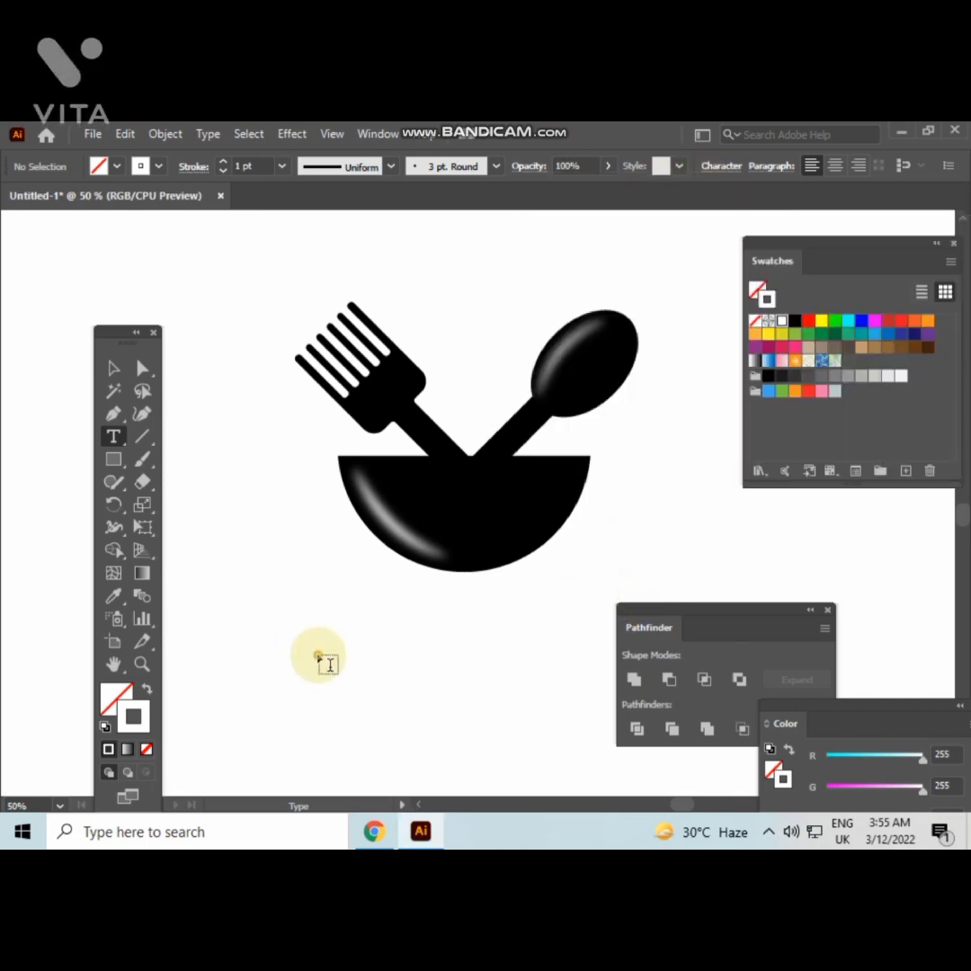
click(320, 657)
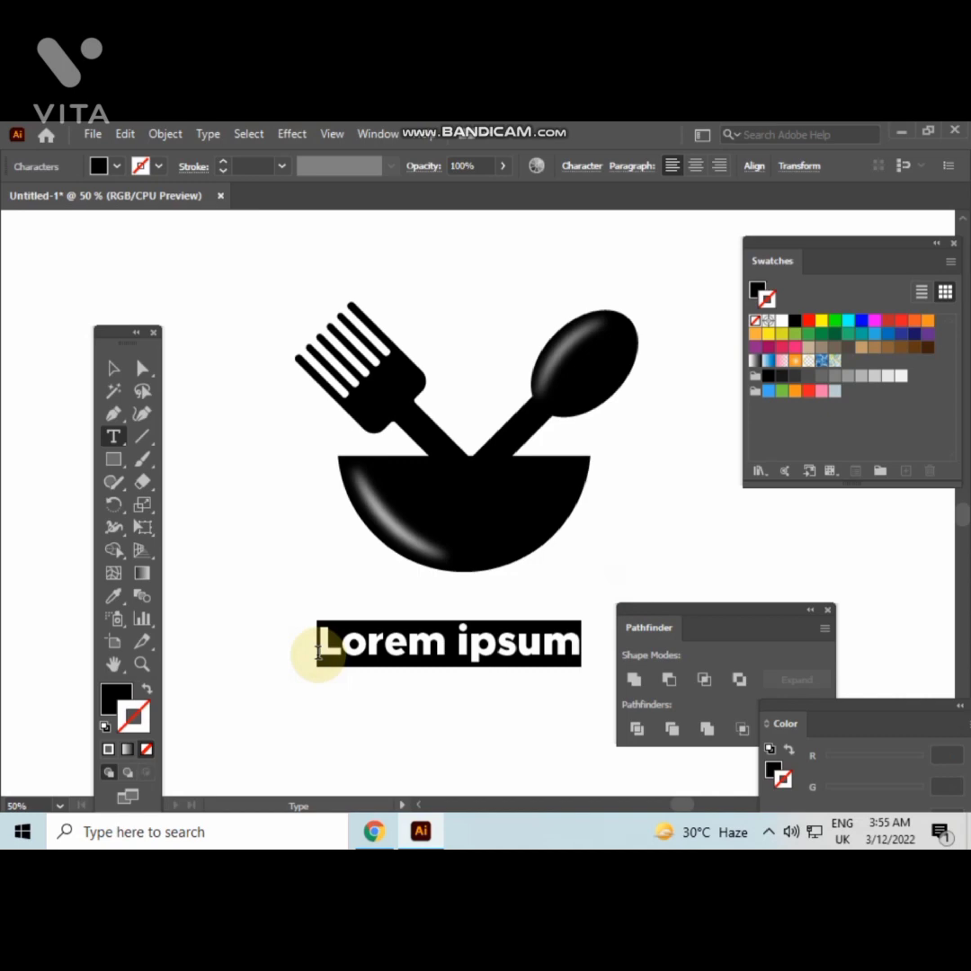
key(BackSpace)
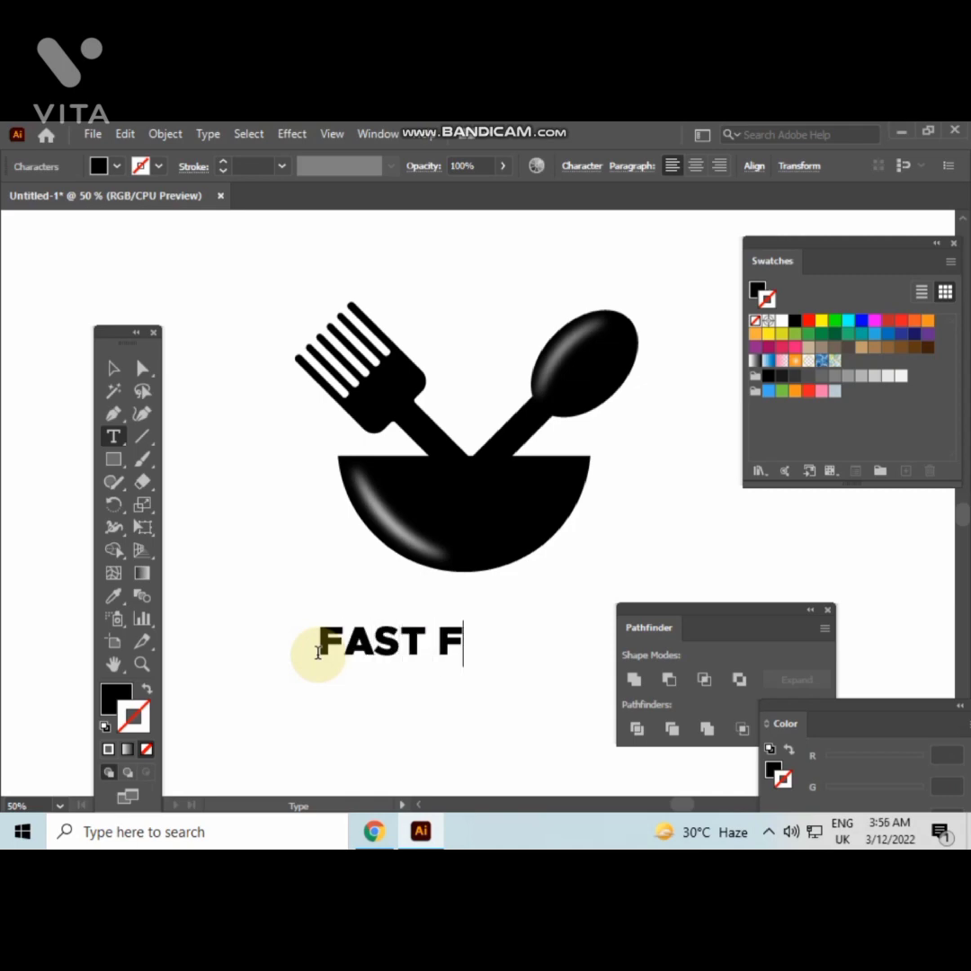
key(ctrl+minus)
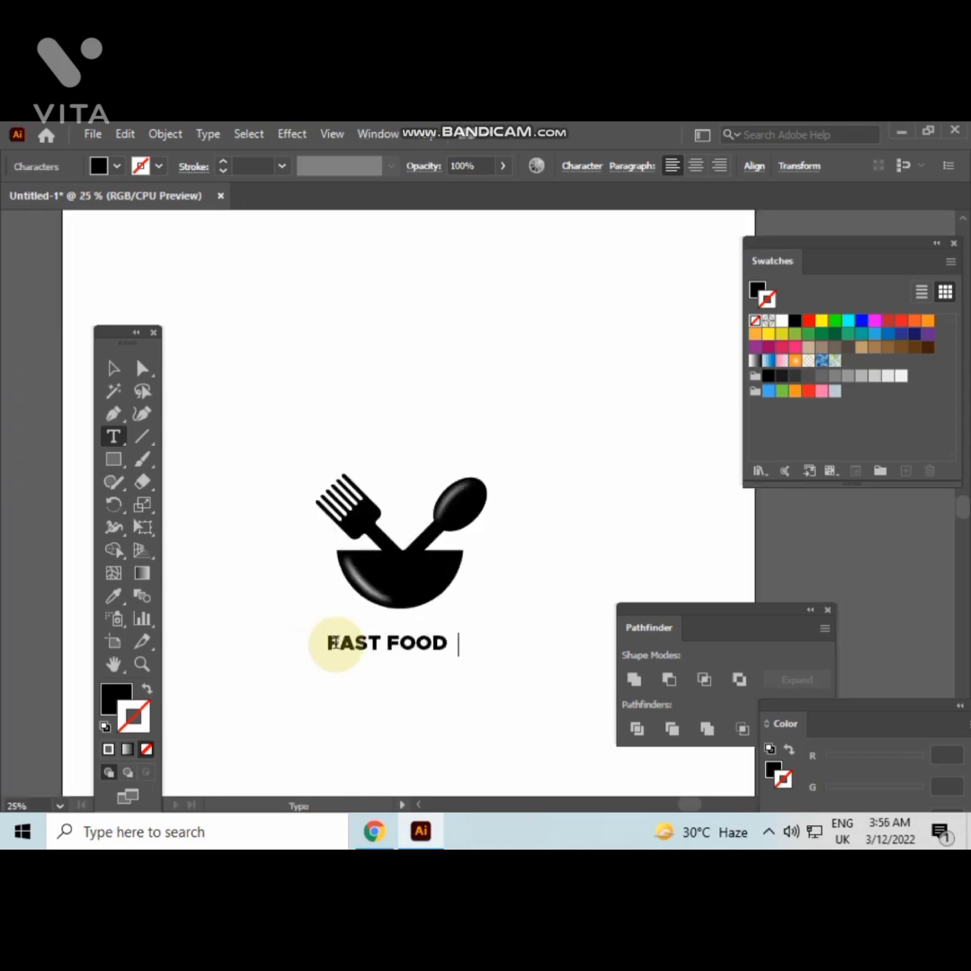
click(308, 543)
click(113, 369)
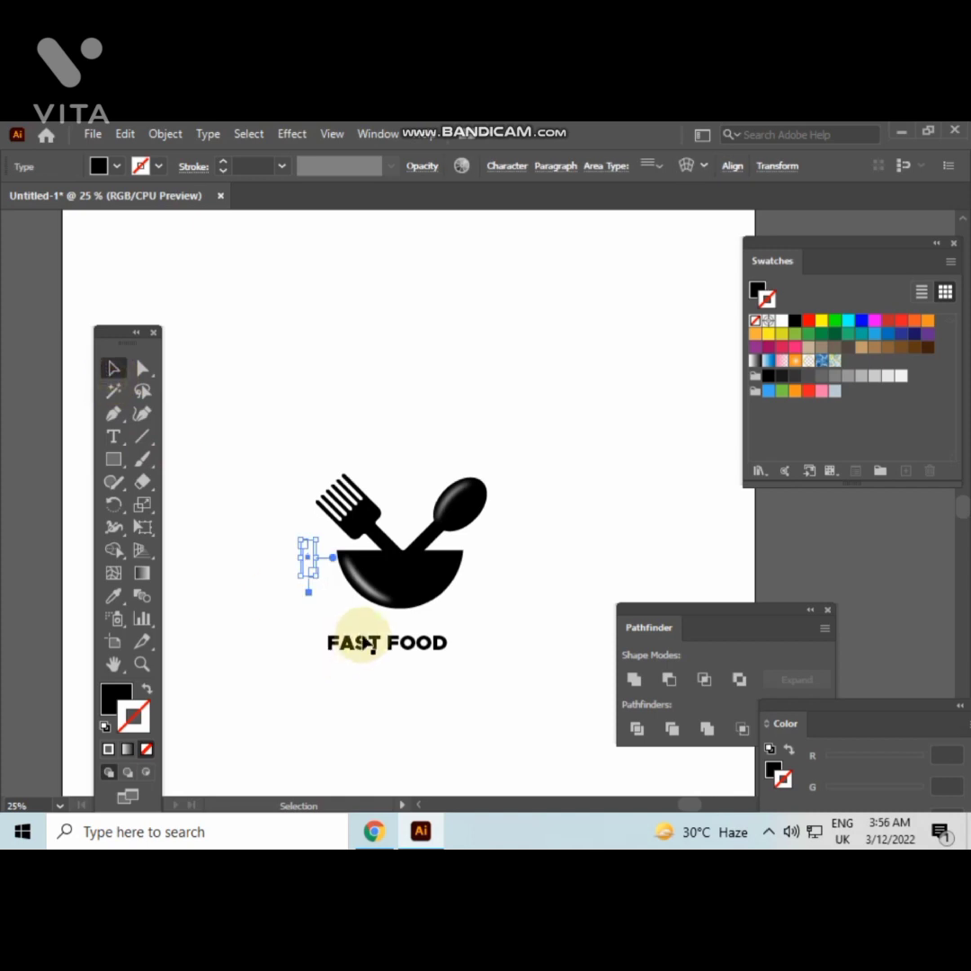
Enlarge the "FAST FOOD" text to slightly wider than the artwork and place it directly beneath the bowl
click(434, 653)
drag(461, 657, 541, 730)
click(541, 728)
drag(465, 658, 447, 641)
click(448, 693)
key(ctrl+plus)
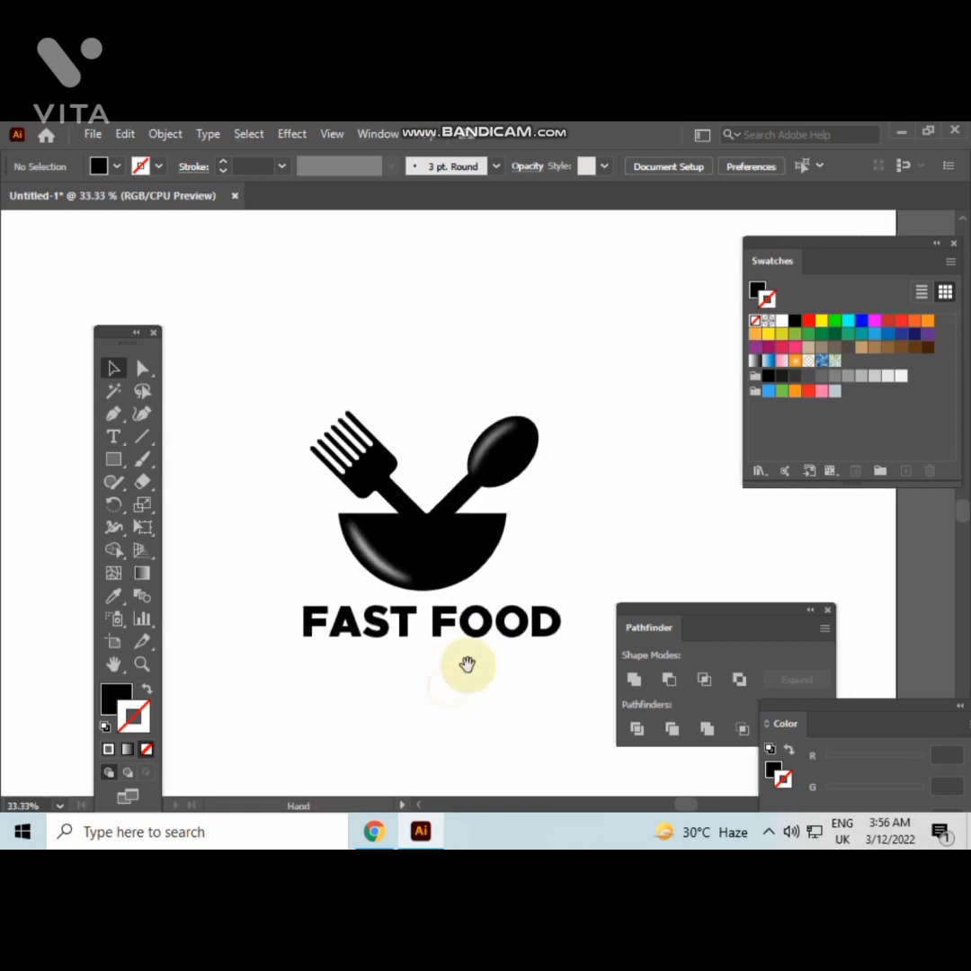
Fill the fork with the light orange swatch (R 247, G 147) and remove its stroke
click(382, 465)
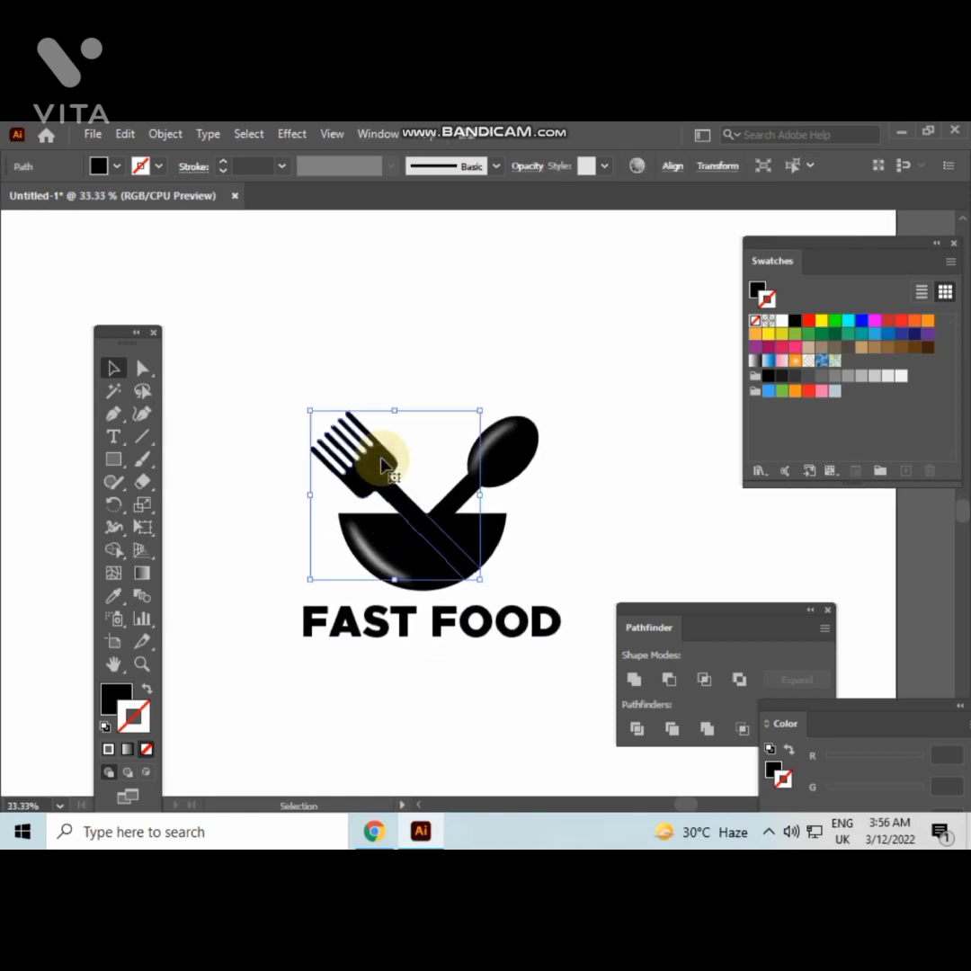
click(929, 324)
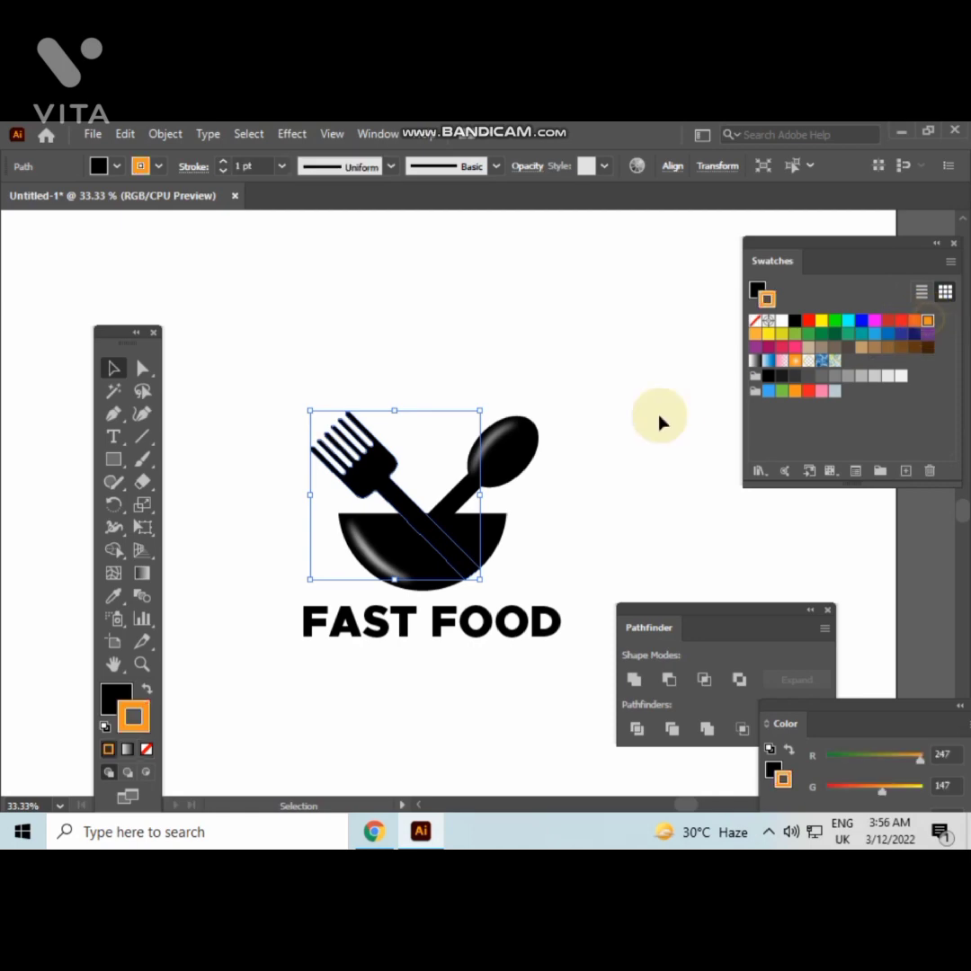
click(147, 691)
click(146, 749)
click(282, 726)
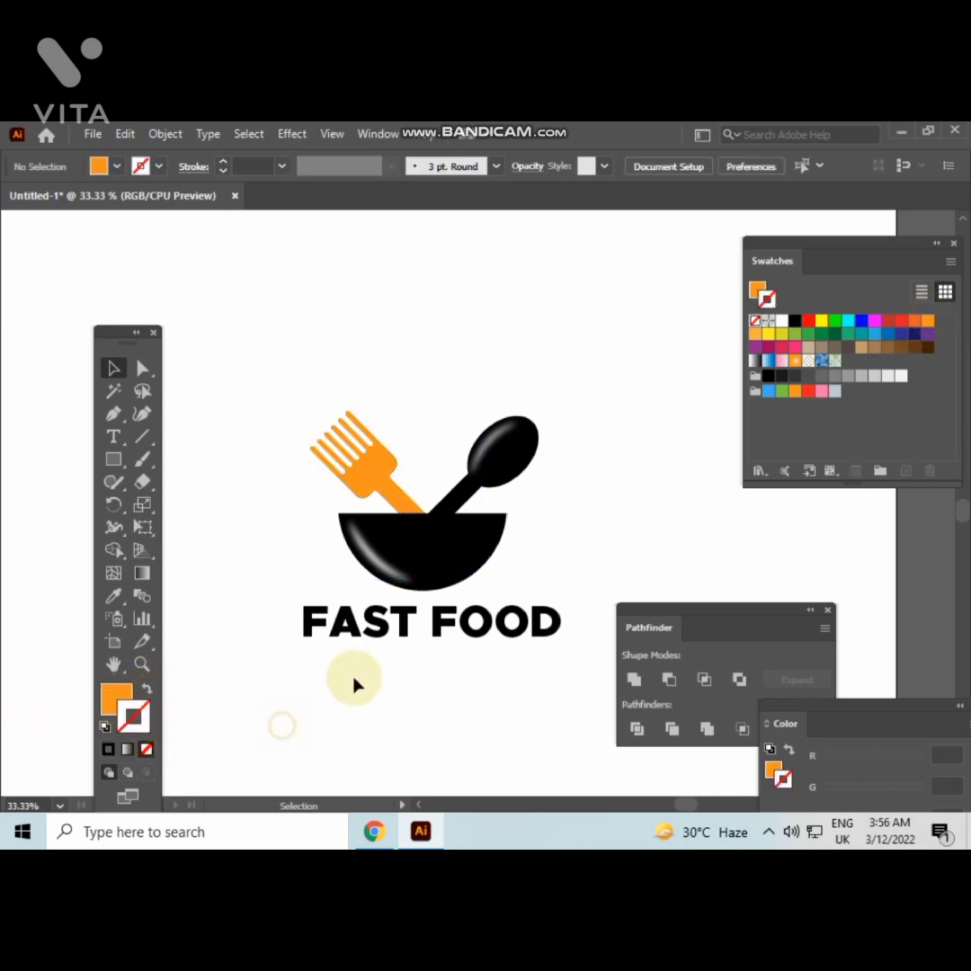
click(517, 474)
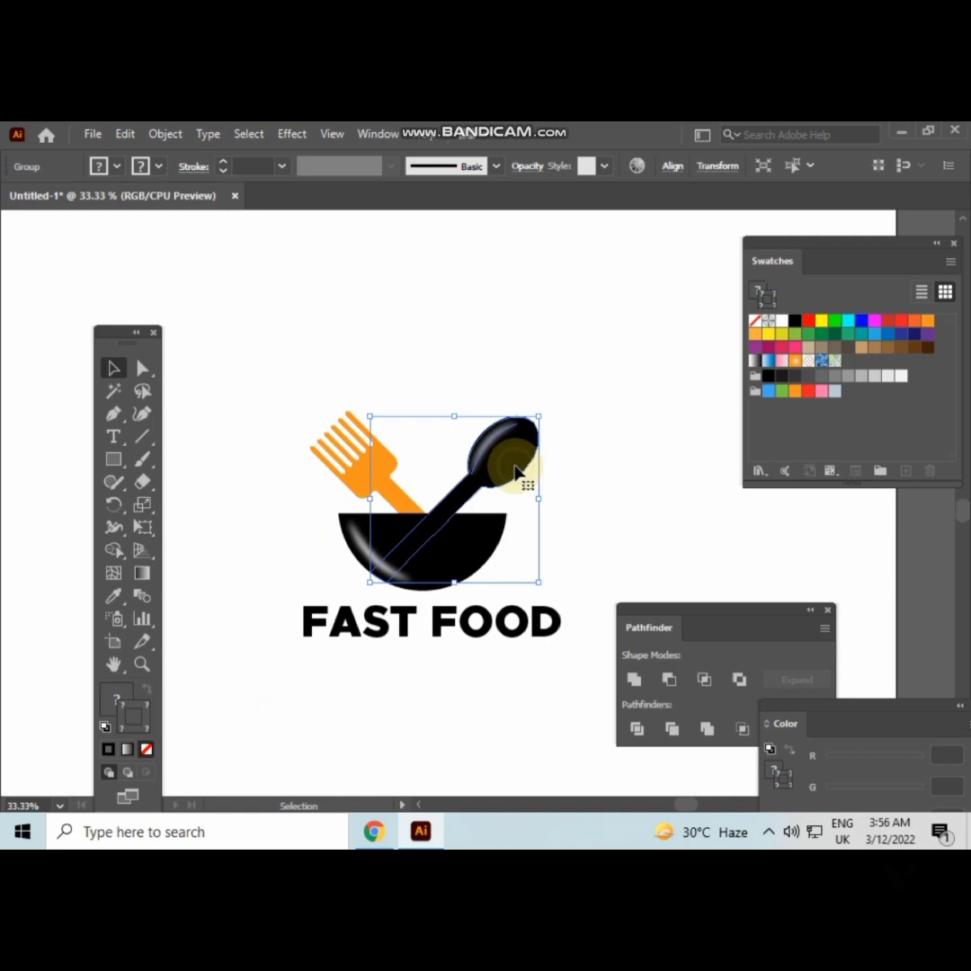
click(935, 320)
click(634, 491)
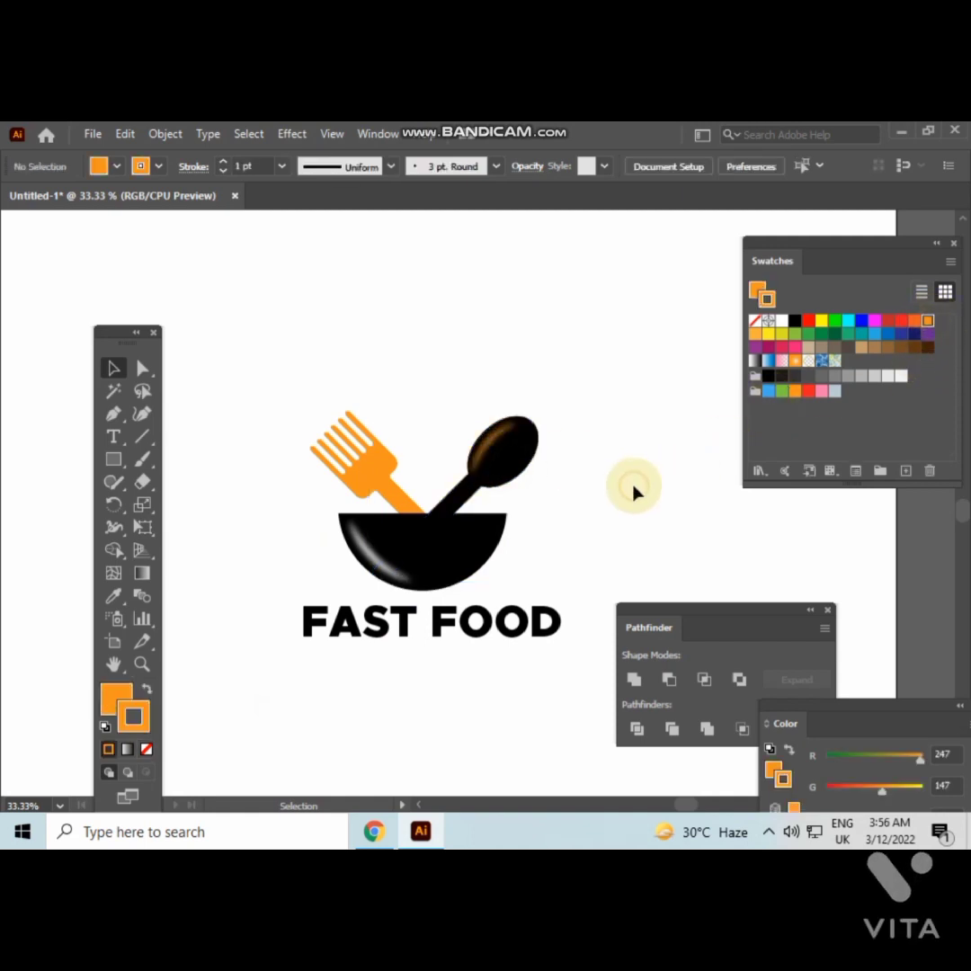
click(515, 477)
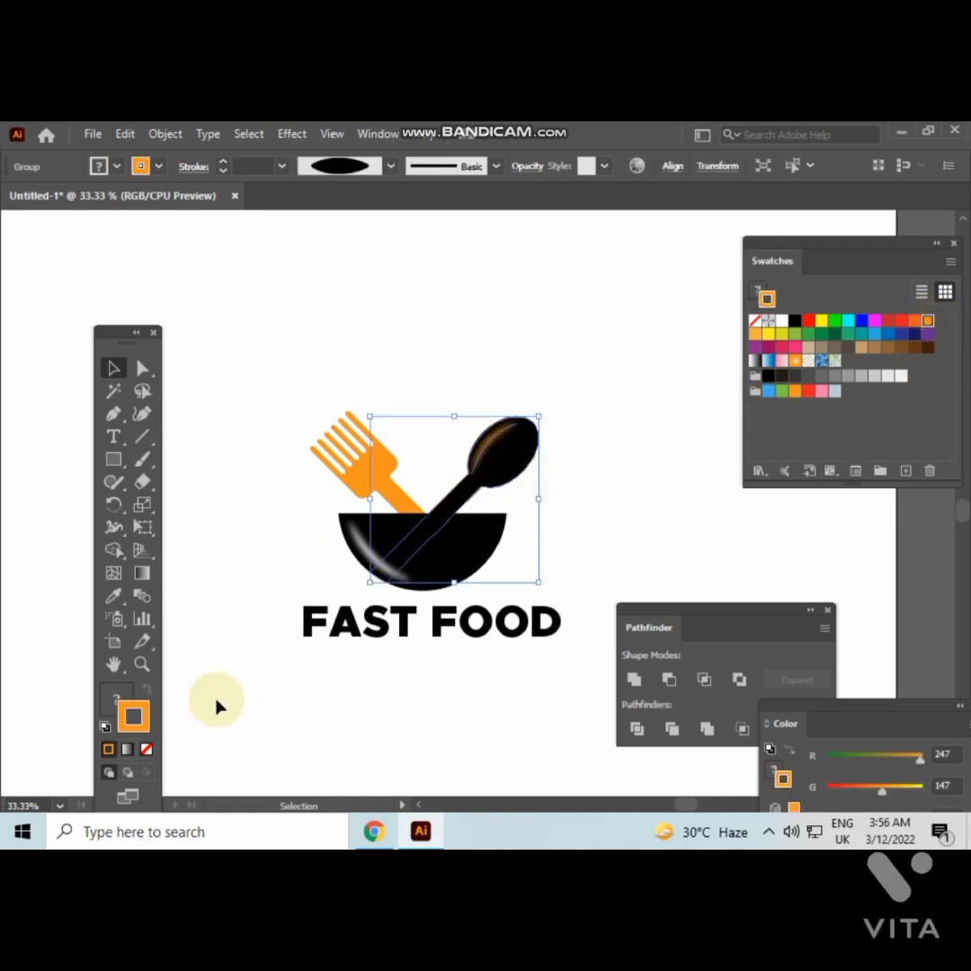
click(252, 737)
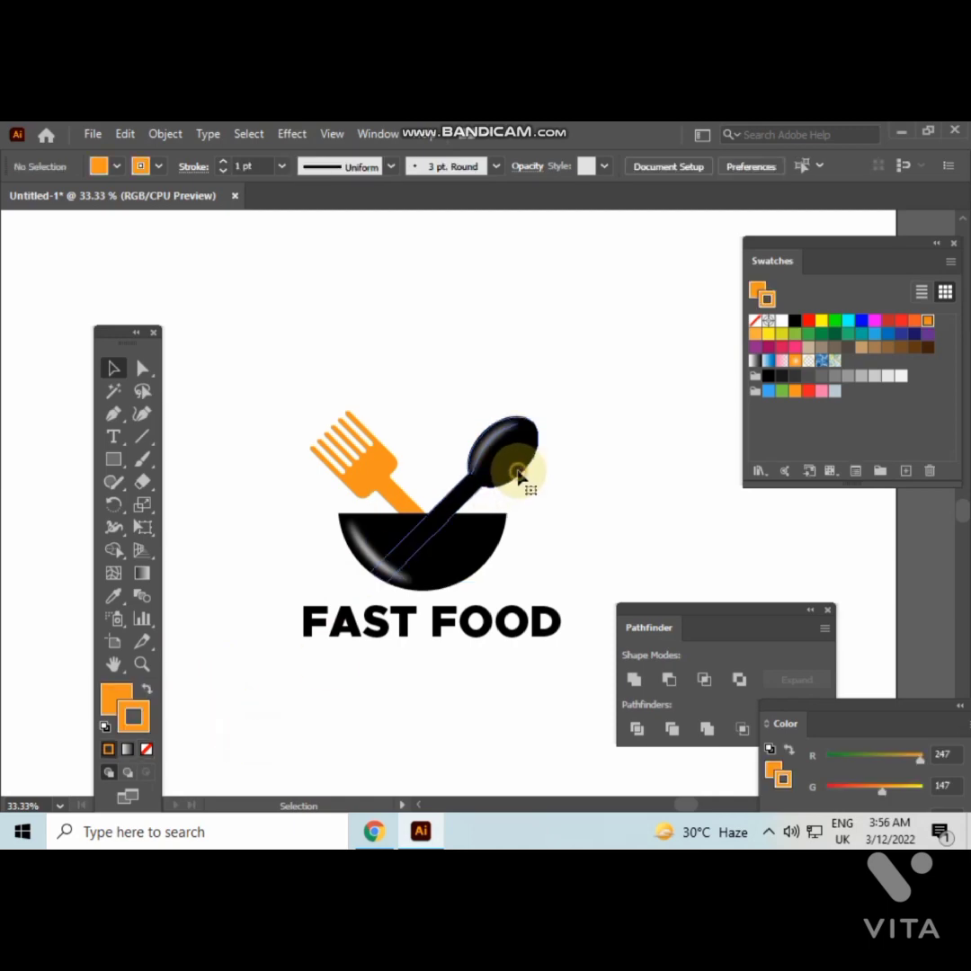
click(520, 477)
click(202, 712)
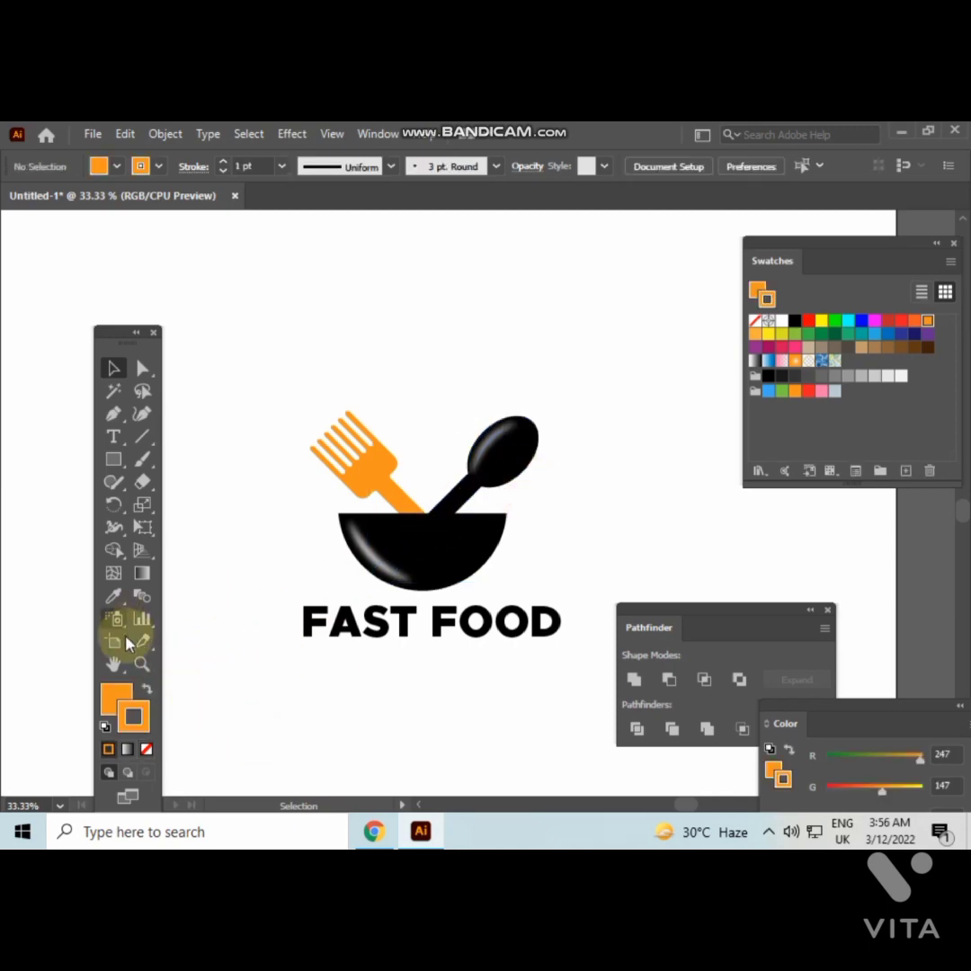
Fill the spoon group with the same light orange swatch as the fork, applying it to the fill only
click(148, 750)
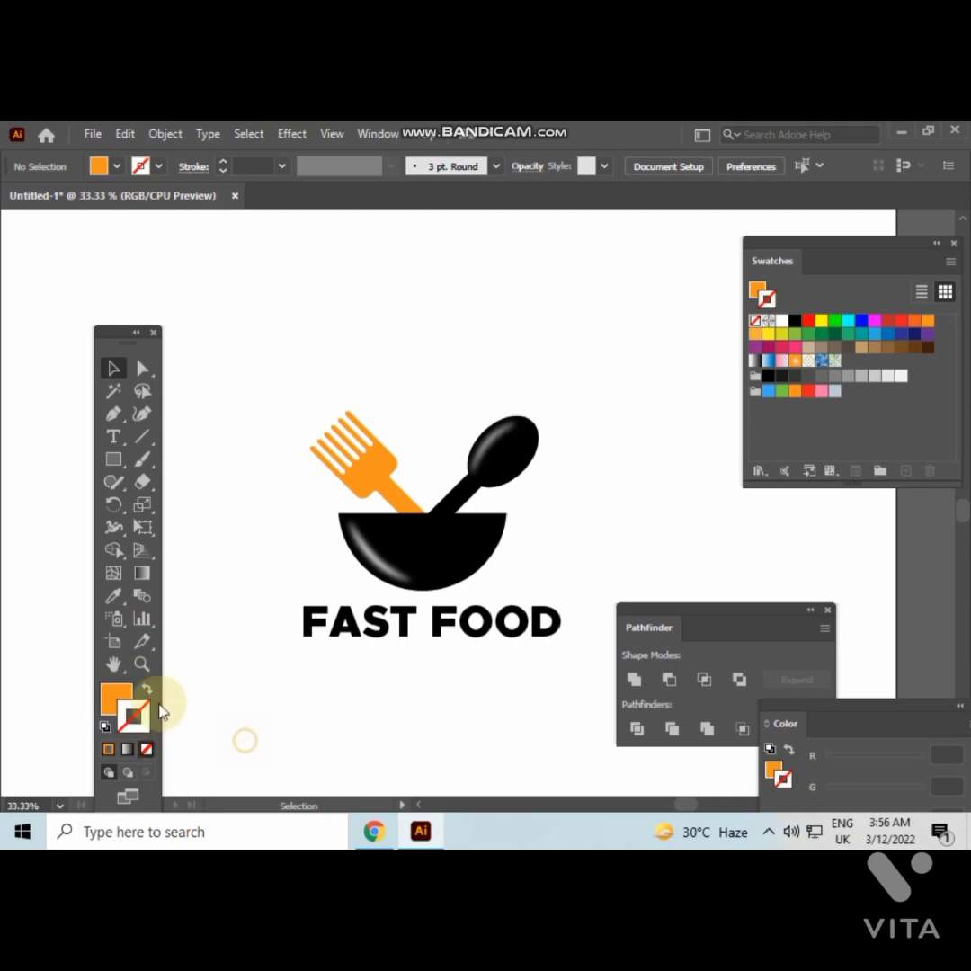
click(508, 479)
click(930, 324)
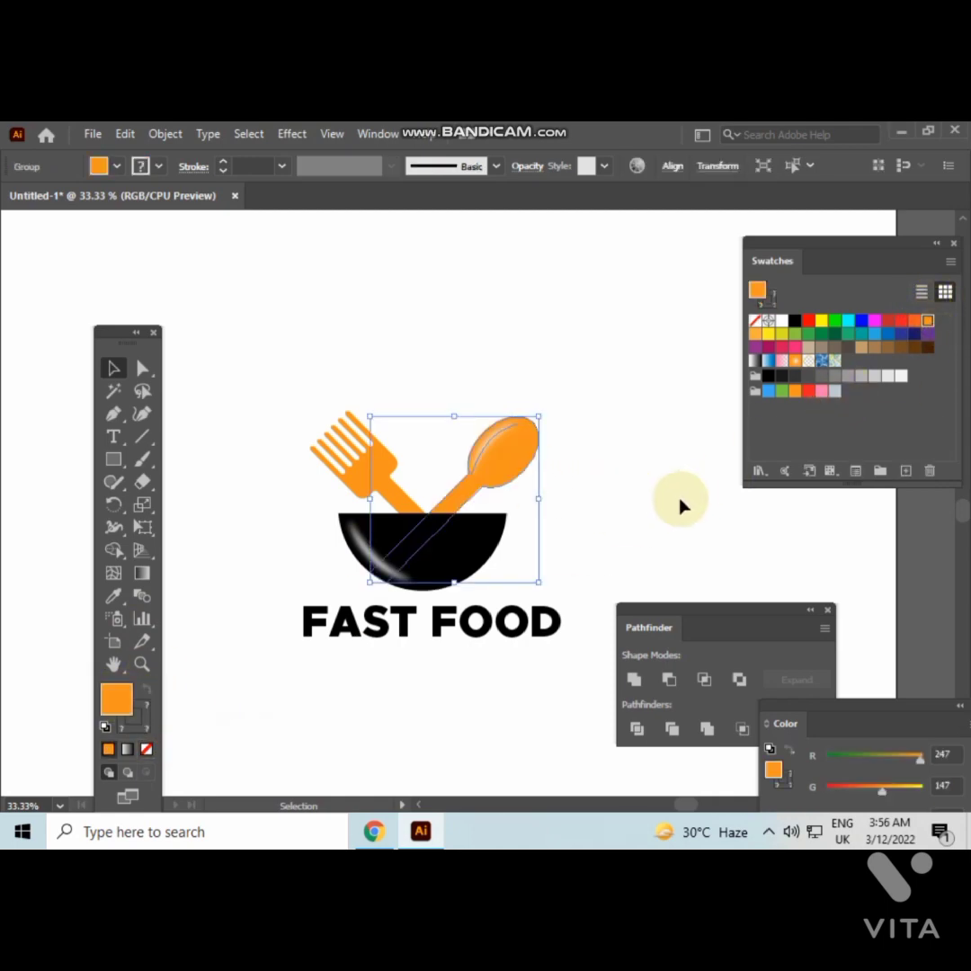
click(665, 503)
scroll(641, 427, down, 2)
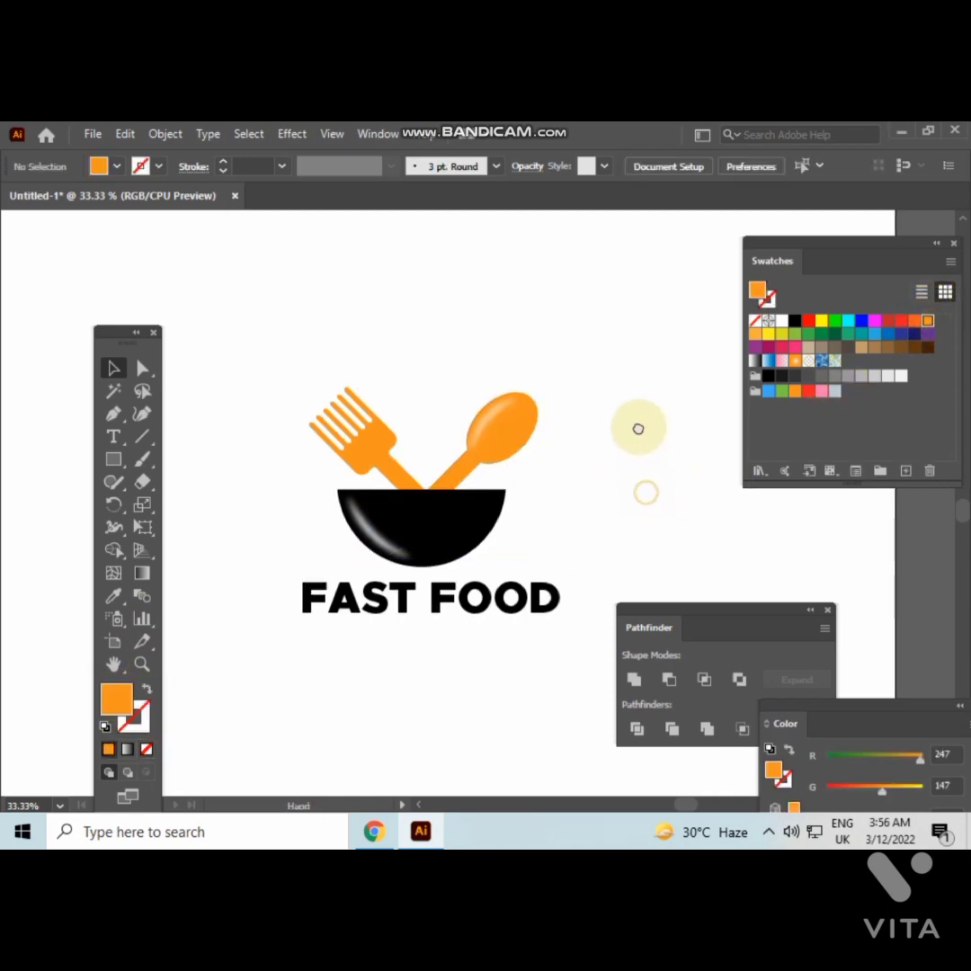
Fill the bowl group with the bright red swatch (R 237, G 28)
click(477, 497)
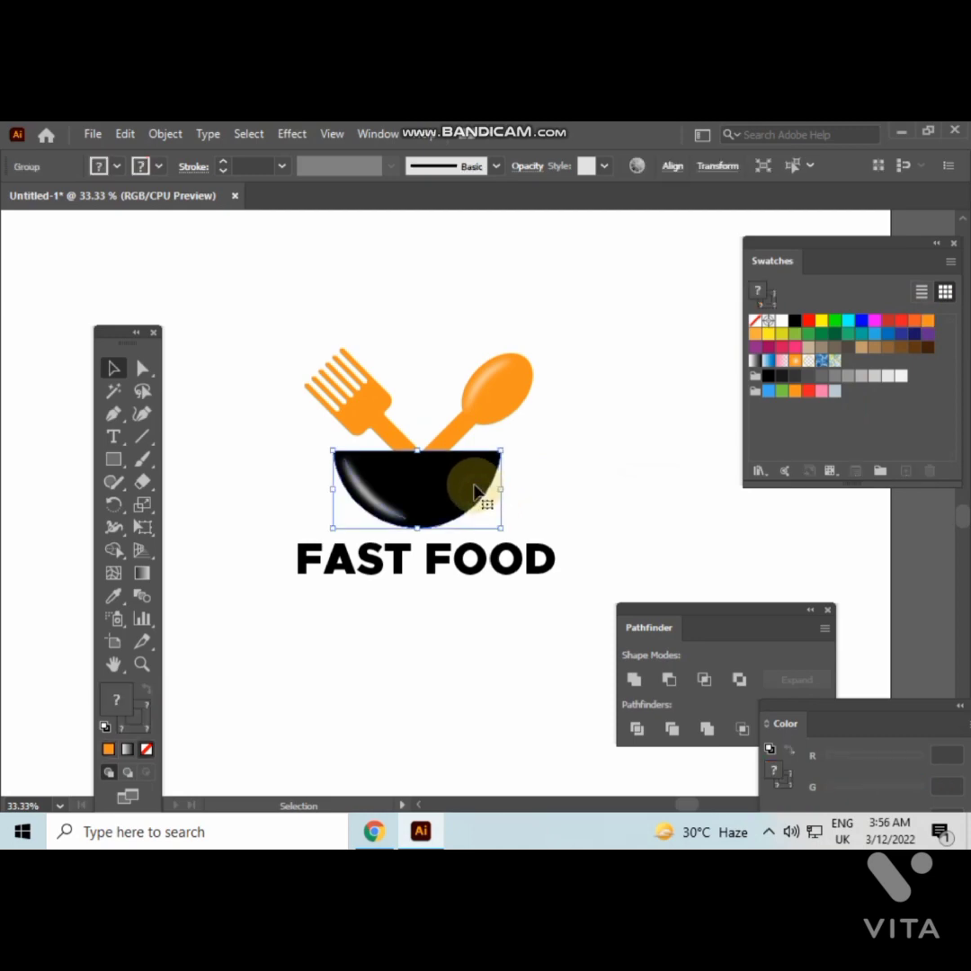
click(645, 445)
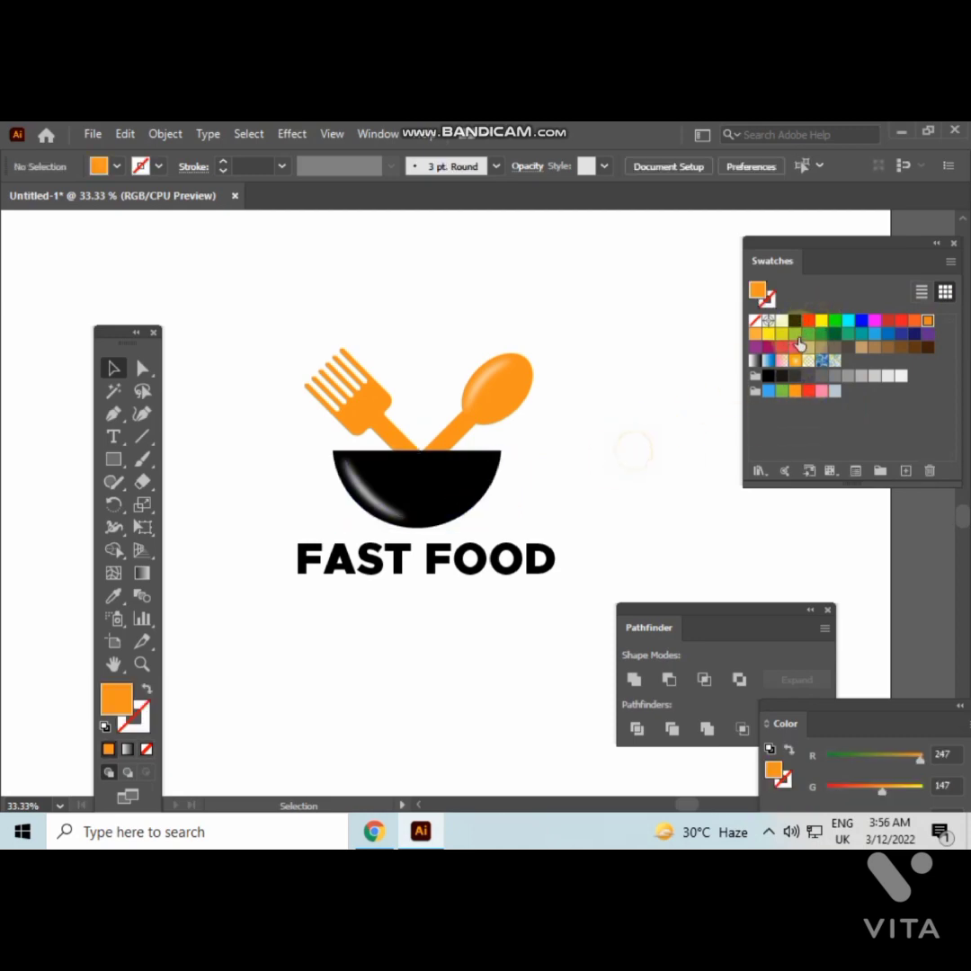
click(492, 486)
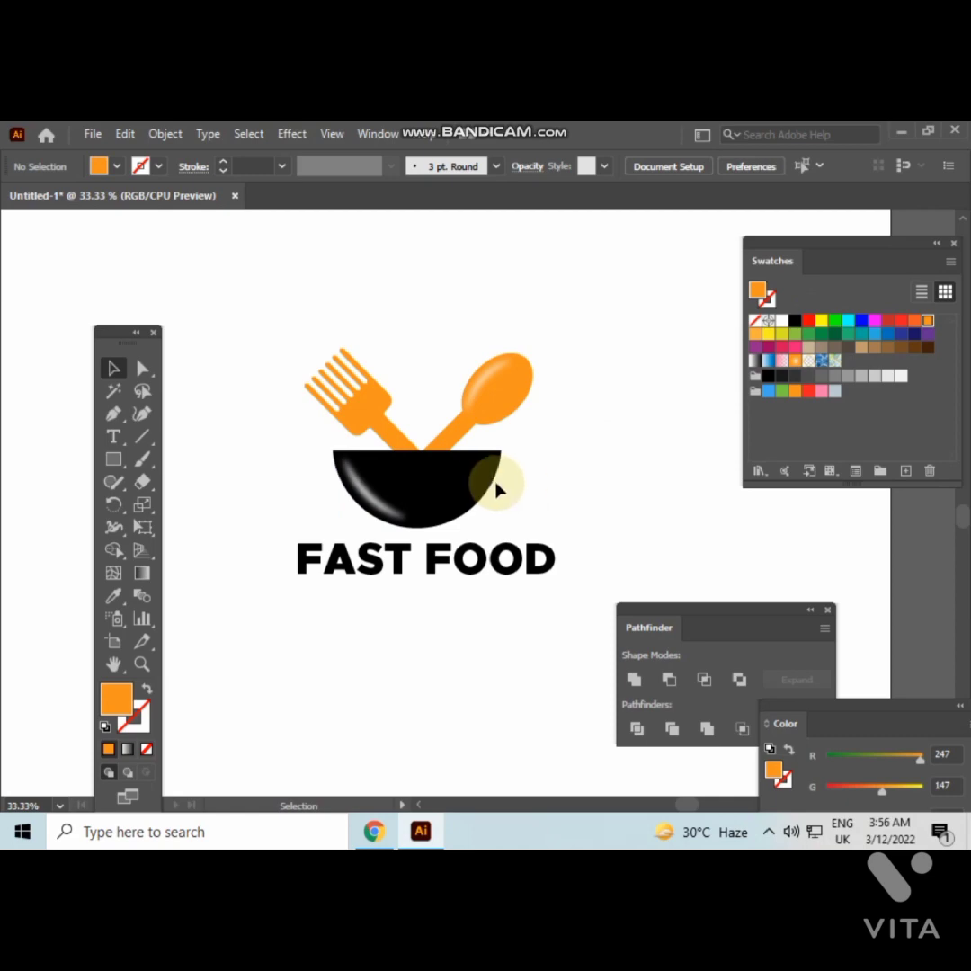
click(899, 322)
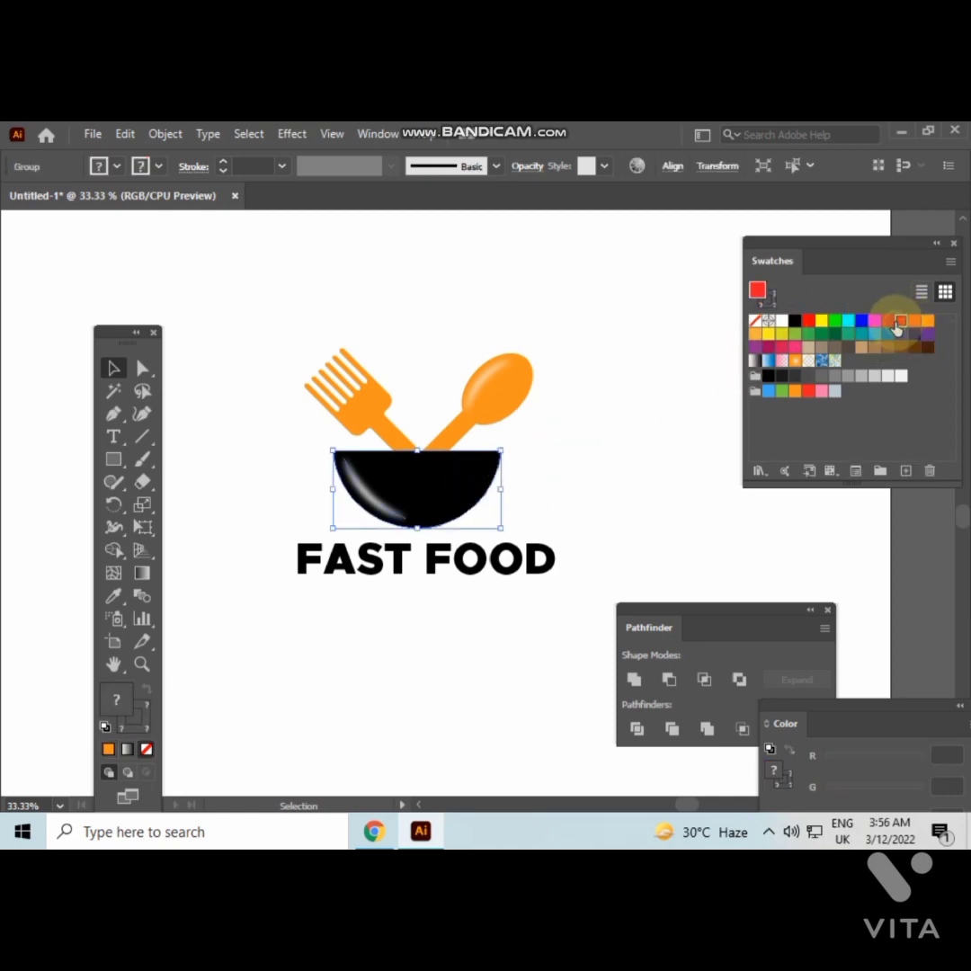
click(656, 474)
scroll(655, 476, down, 1)
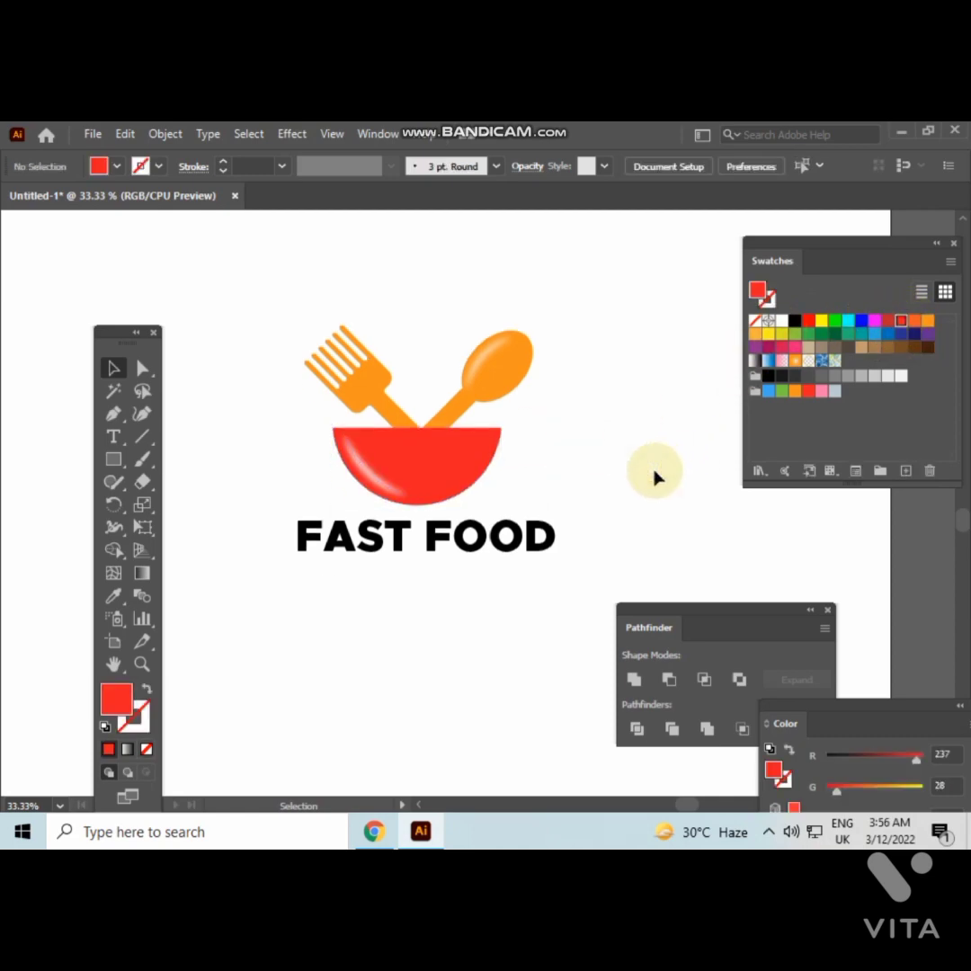
scroll(655, 476, down, 1)
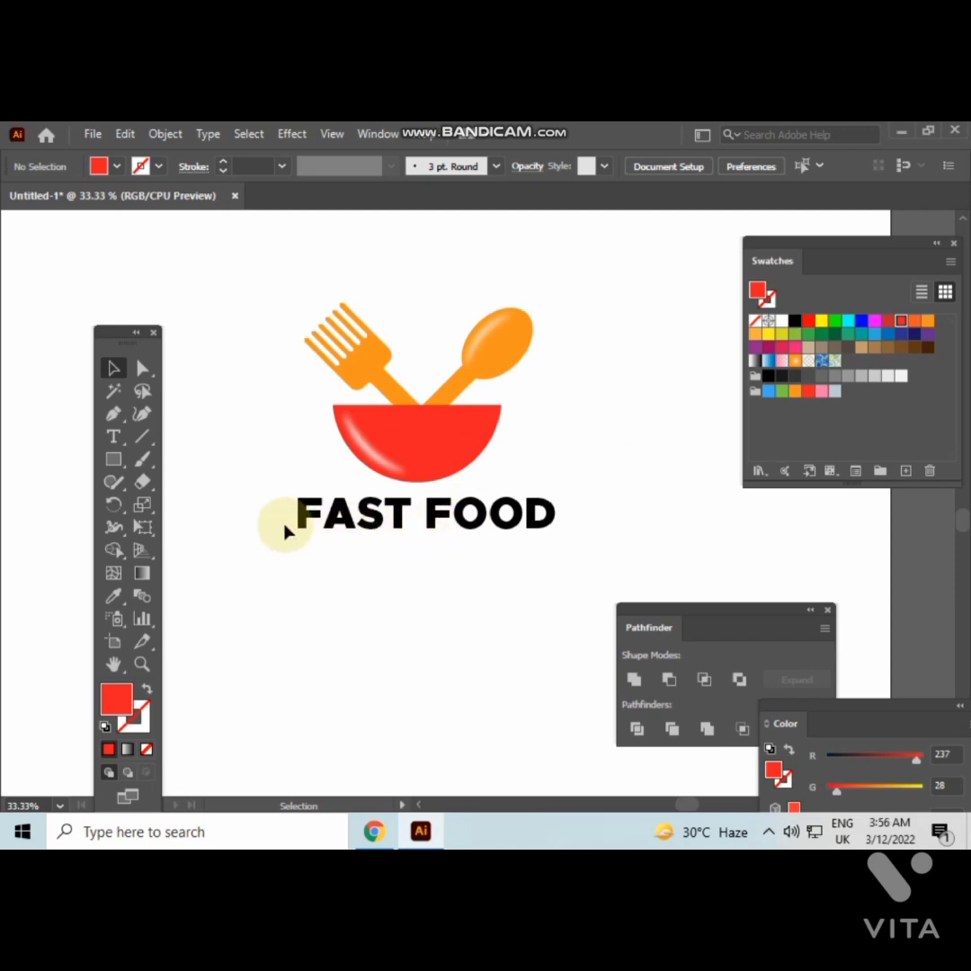
Expand the "FAST FOOD" text into outlines and ungroup its letters
drag(287, 525, 559, 521)
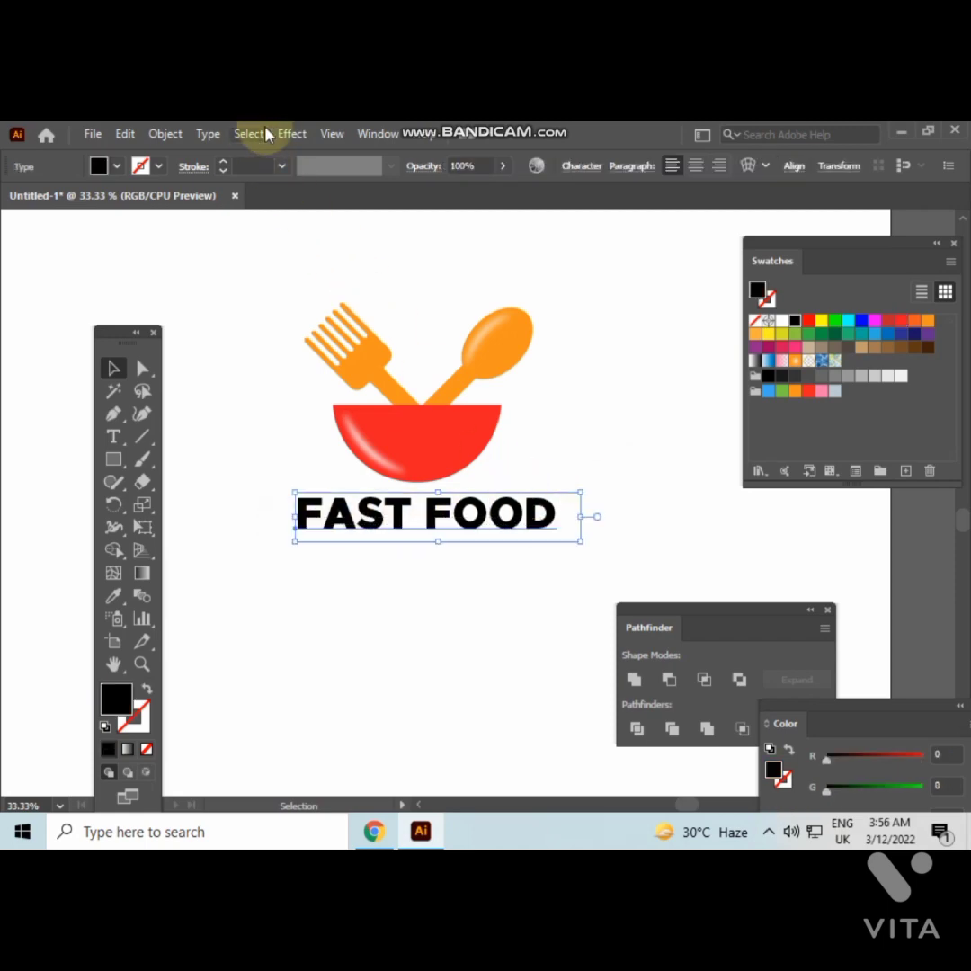
click(304, 351)
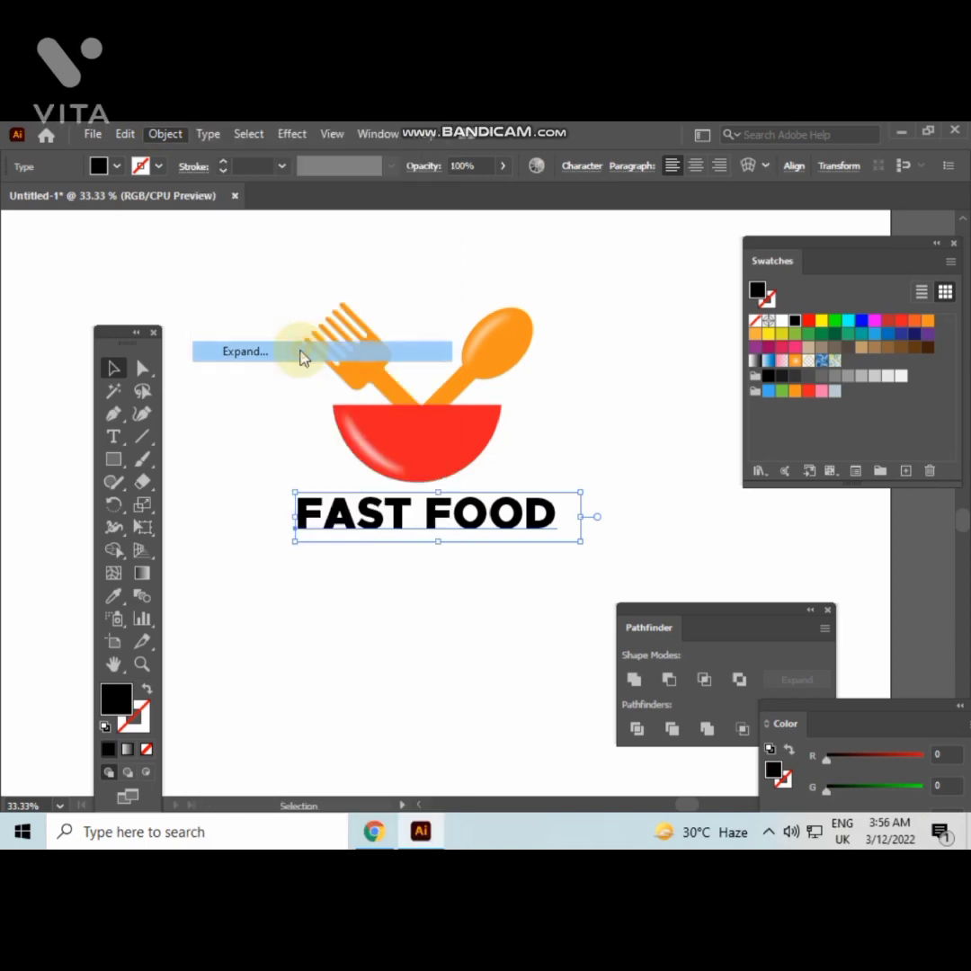
click(436, 585)
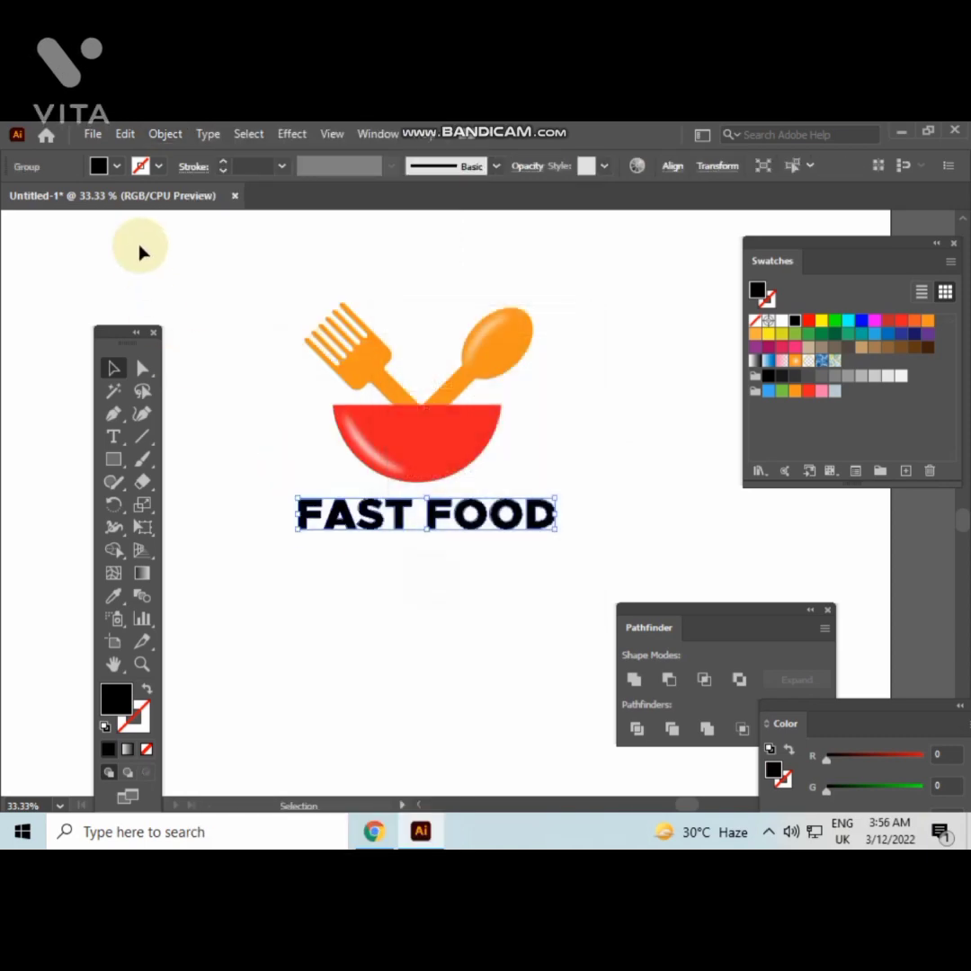
click(165, 134)
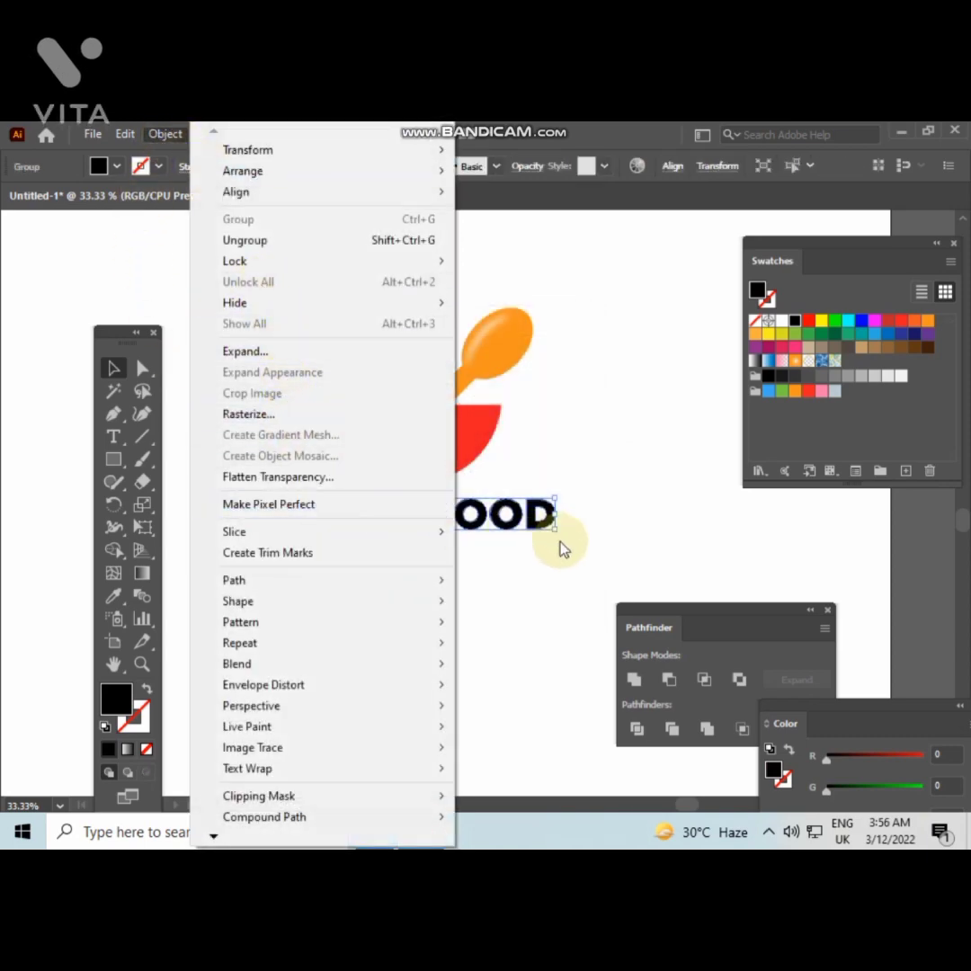
click(490, 522)
right_click(483, 521)
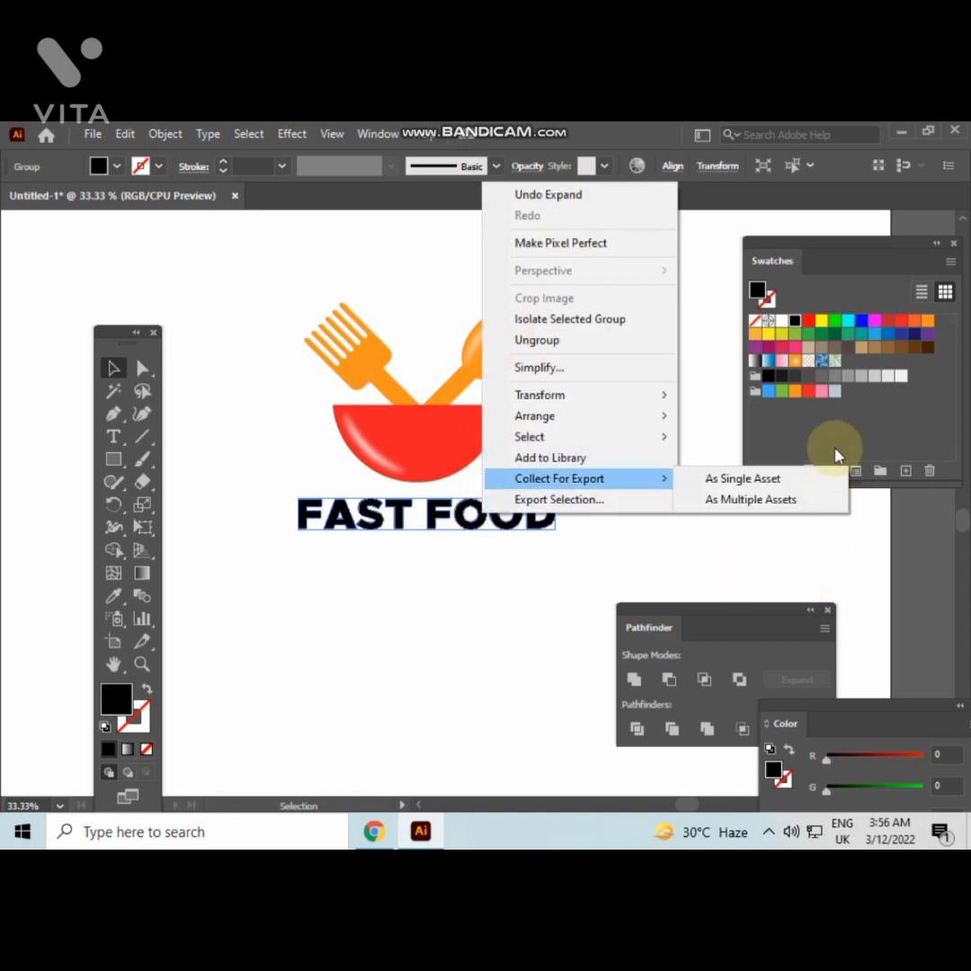
click(540, 341)
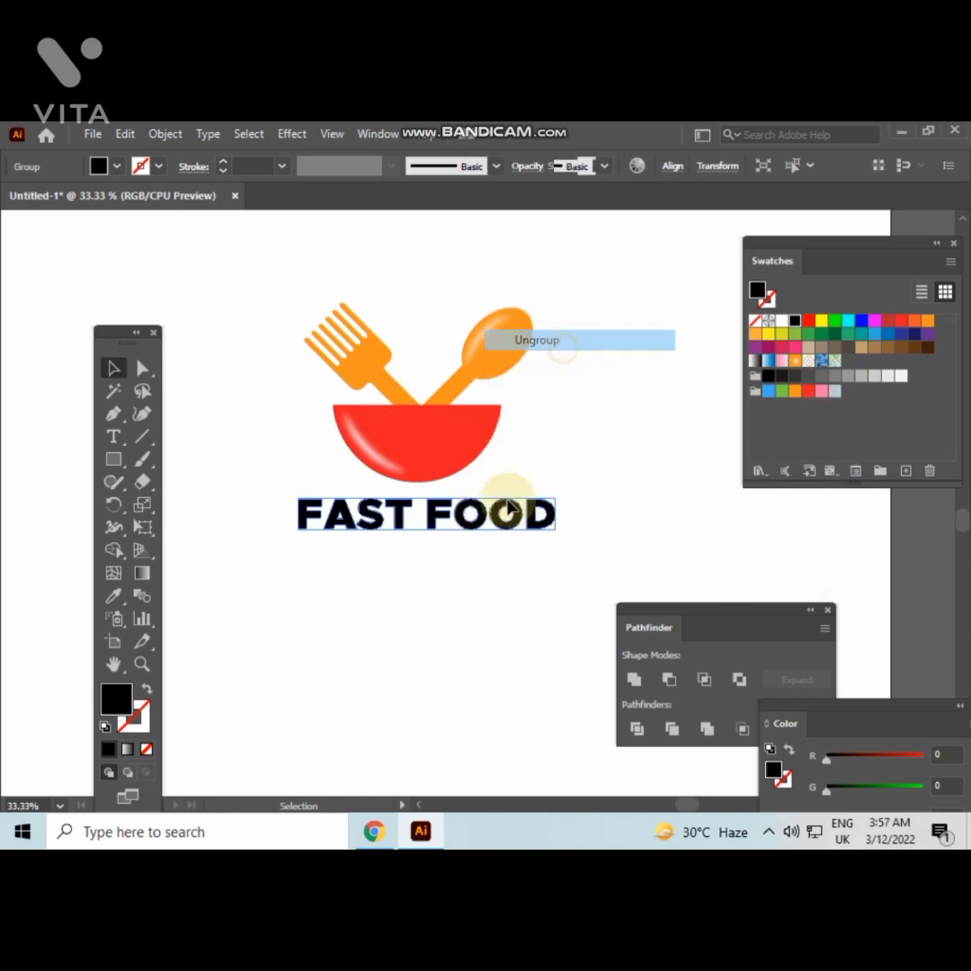
click(329, 556)
Fill the letters of "FAST" with the same light orange swatch as the fork and spoon
drag(269, 535, 405, 519)
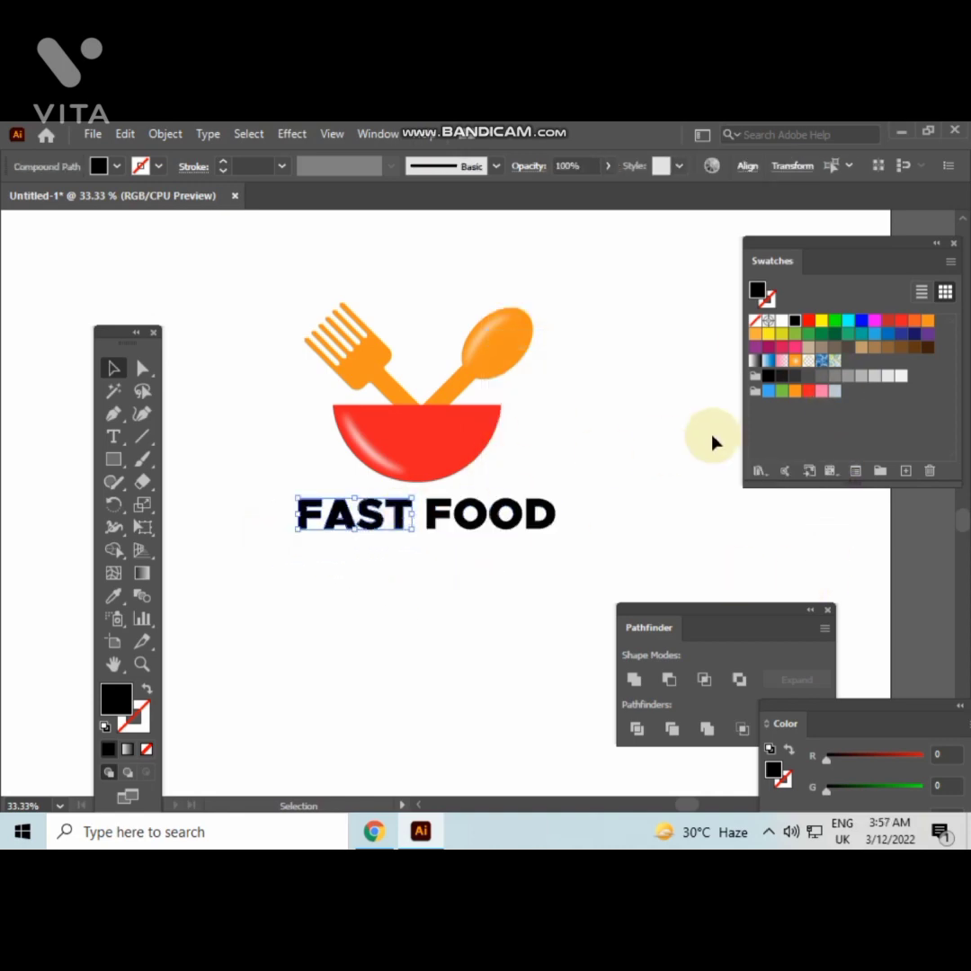
click(925, 323)
click(447, 560)
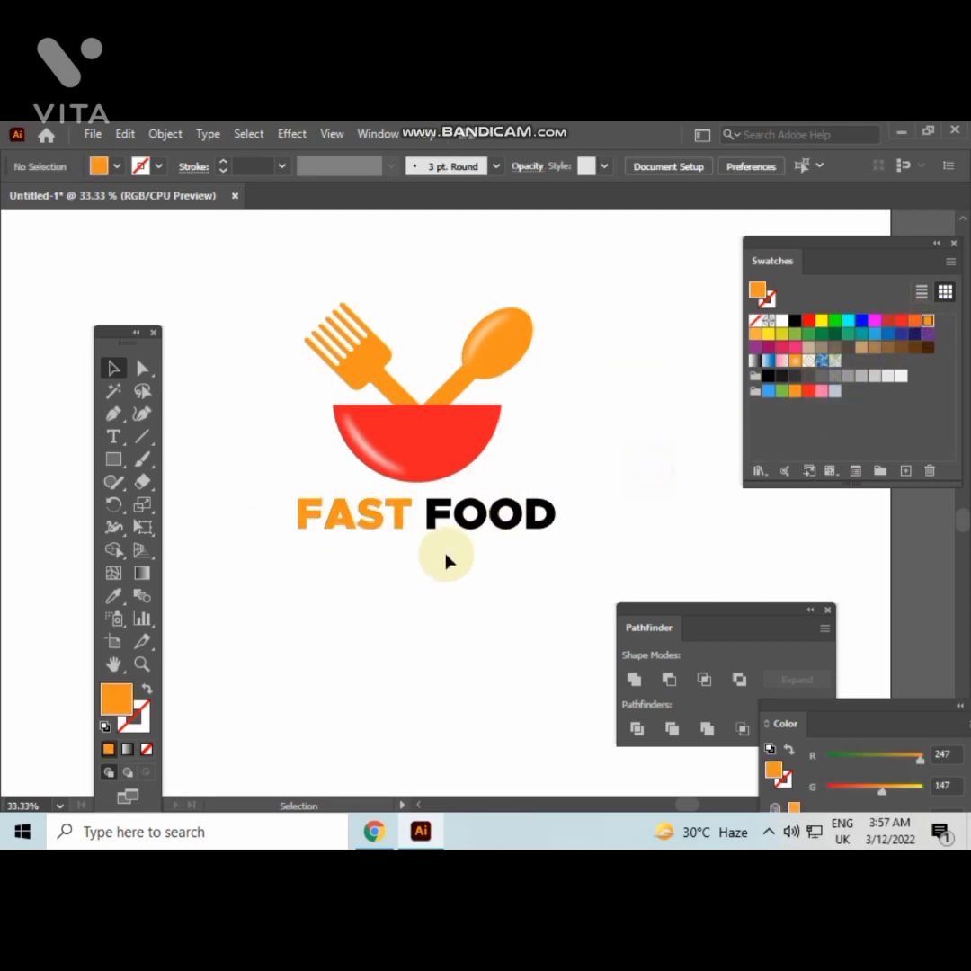
Fill the letters of "FOOD" with the dark red swatch (R 193, G 39)
drag(422, 531, 479, 523)
drag(608, 508, 612, 509)
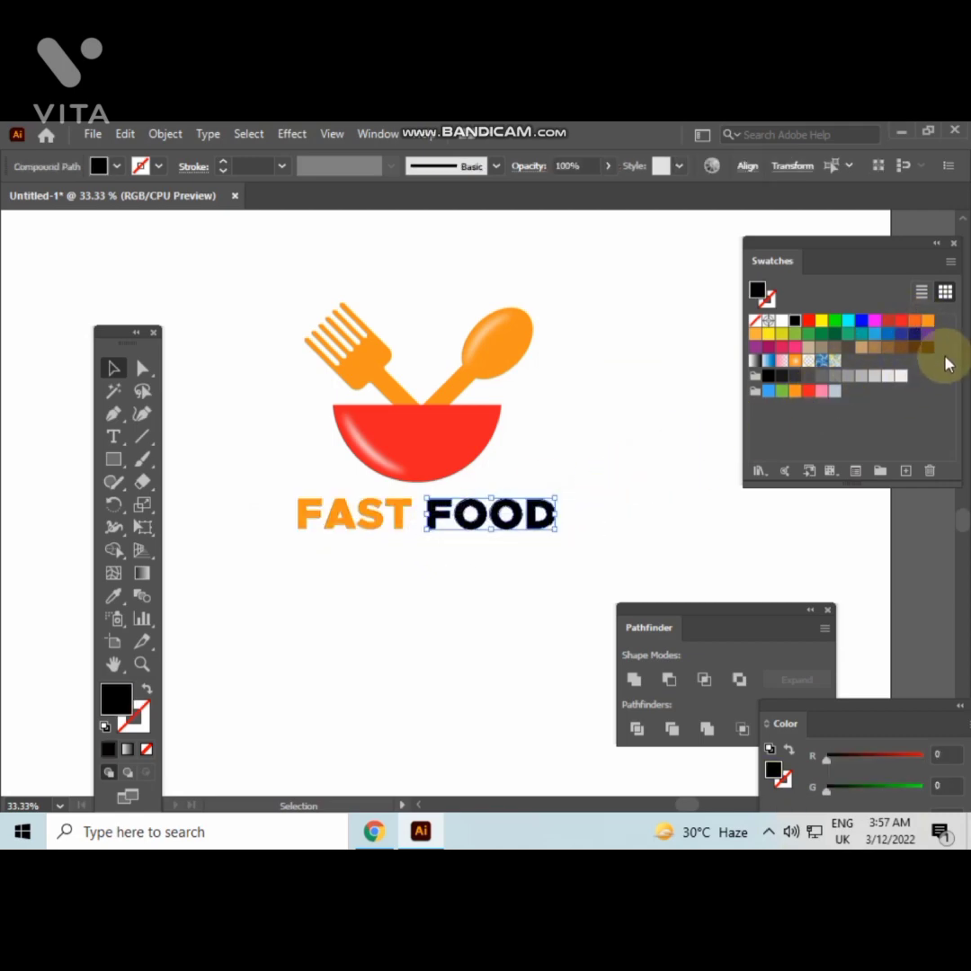
click(889, 321)
click(580, 434)
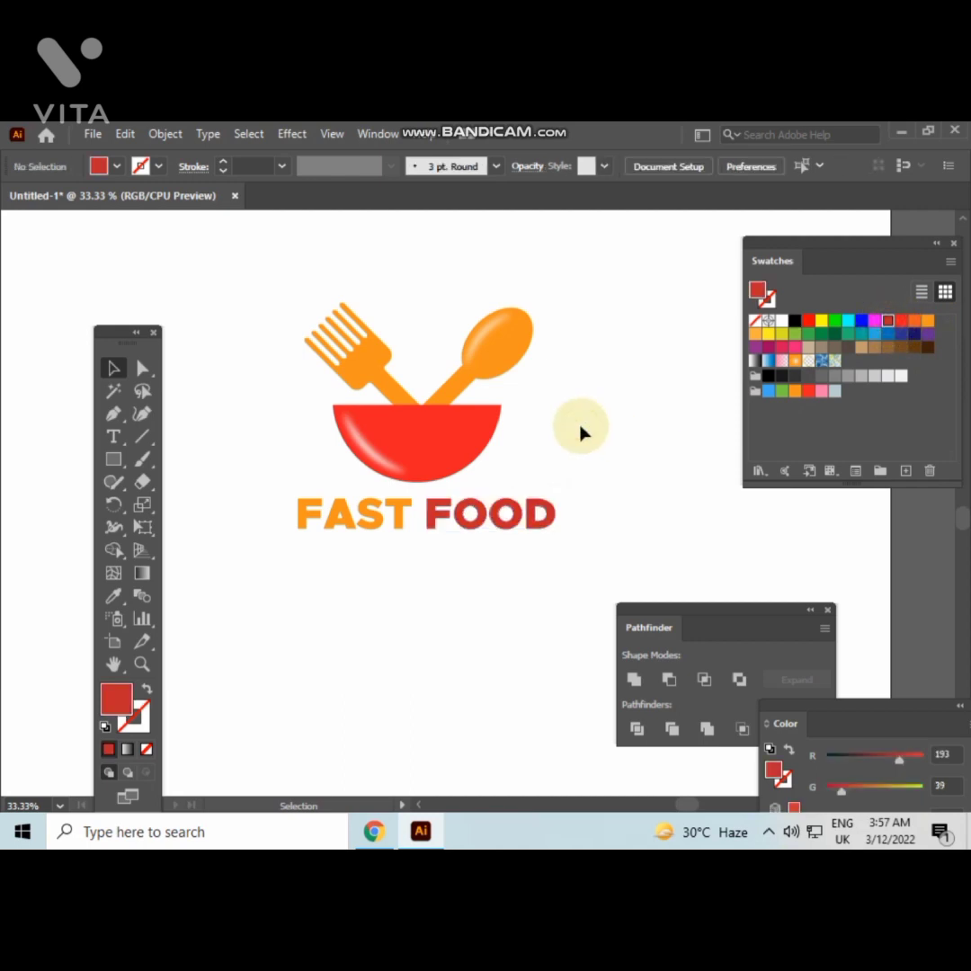
Draw a vertical S-shaped steam curve with the Pen tool between the fork and spoon, using a dark red stroke and no fill
ctrl+click(461, 459)
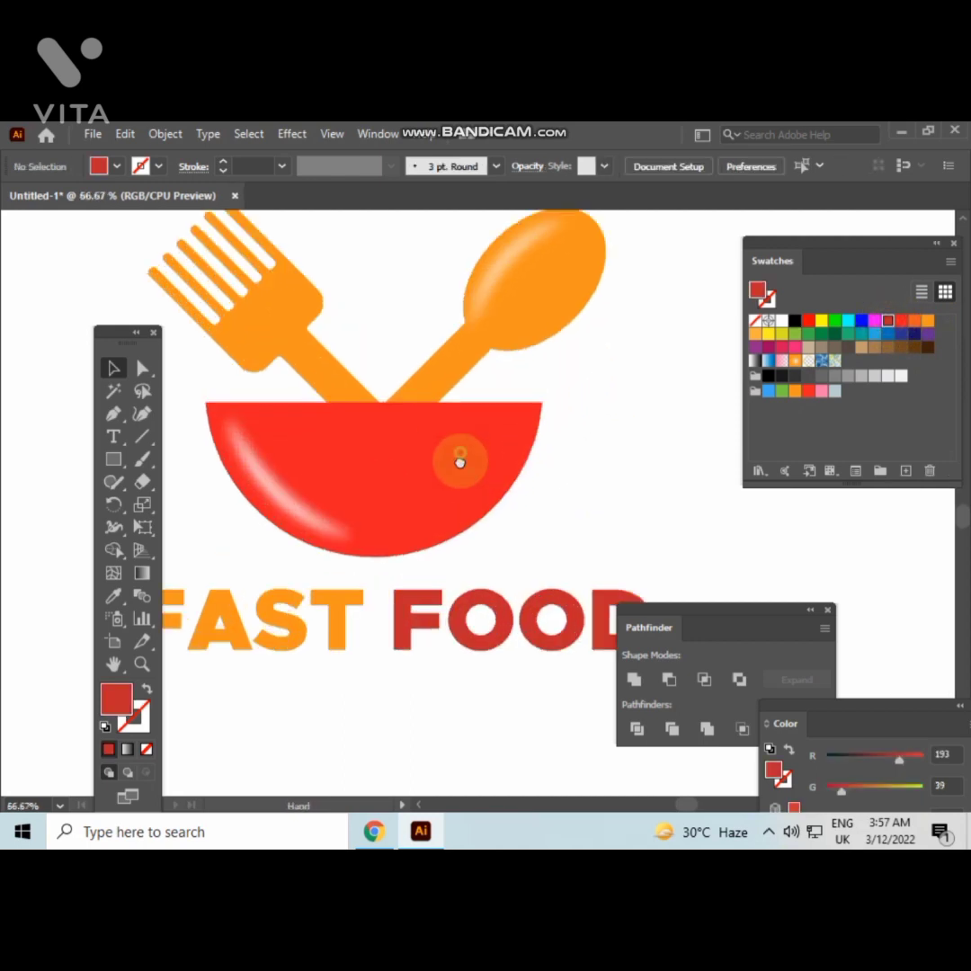
drag(459, 461, 492, 599)
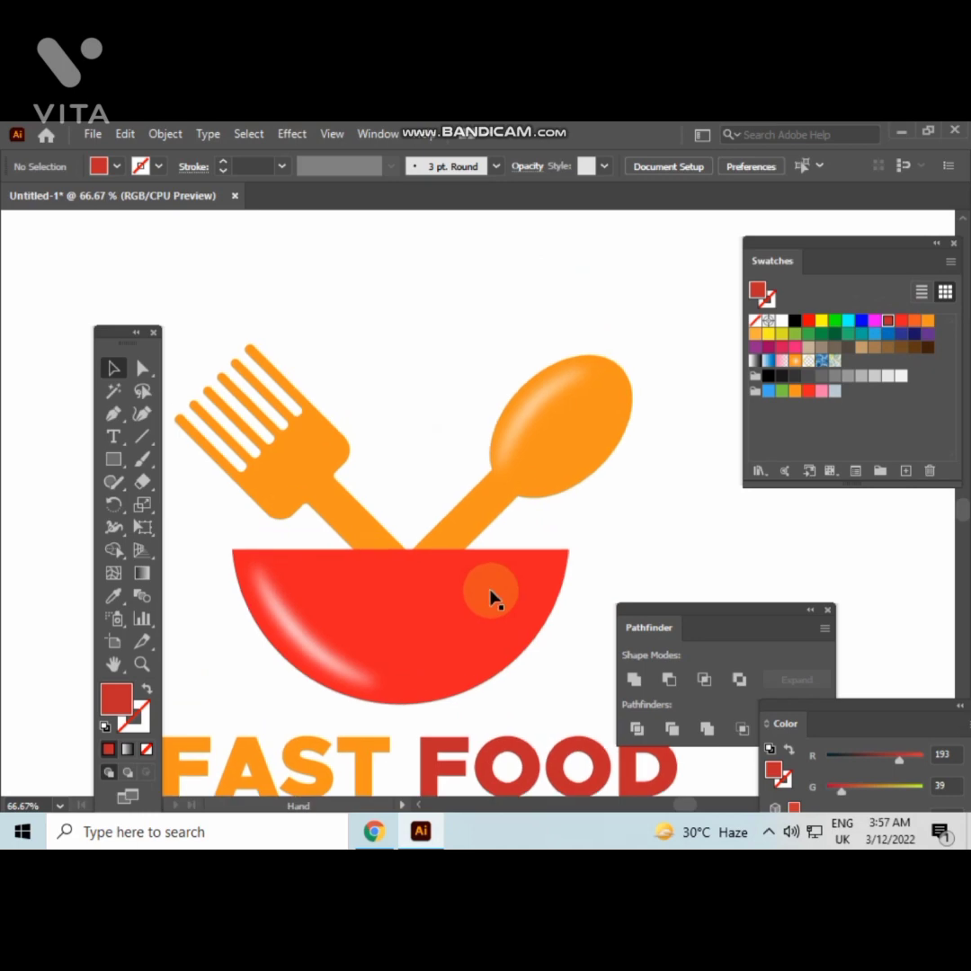
click(119, 416)
ctrl+click(384, 461)
ctrl+click(384, 461)
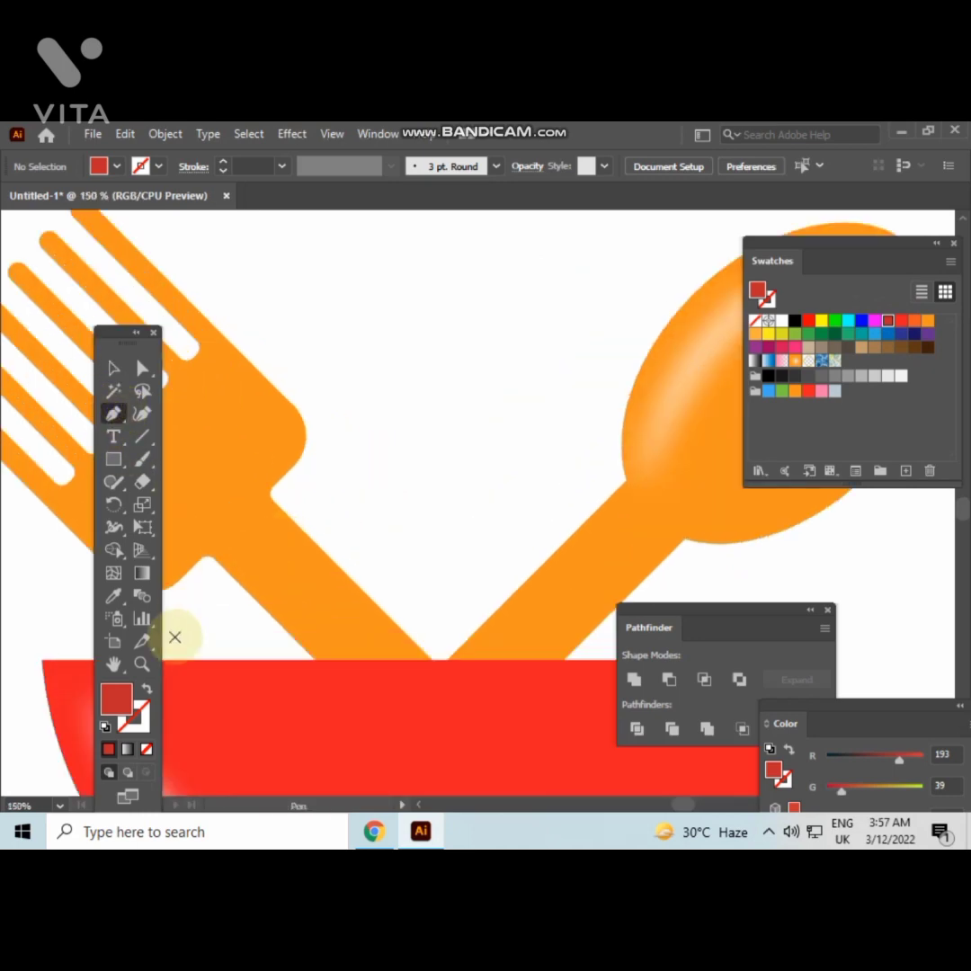
click(149, 691)
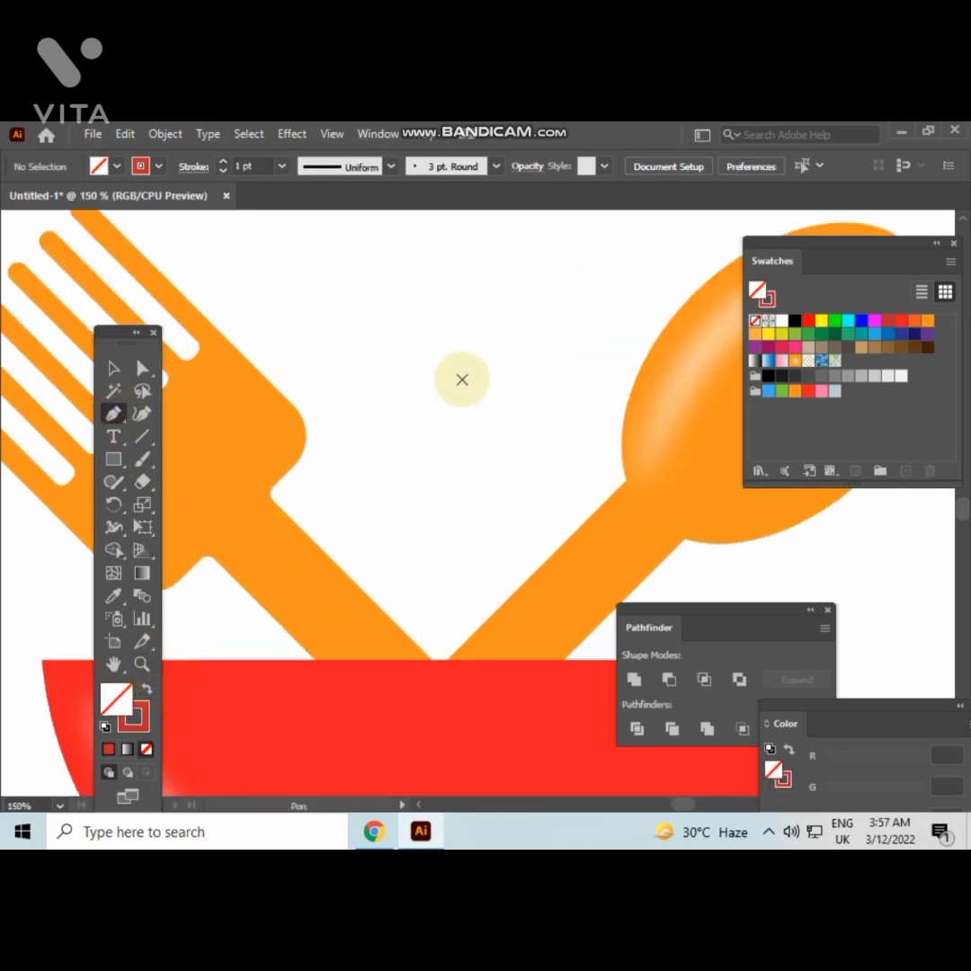
click(398, 346)
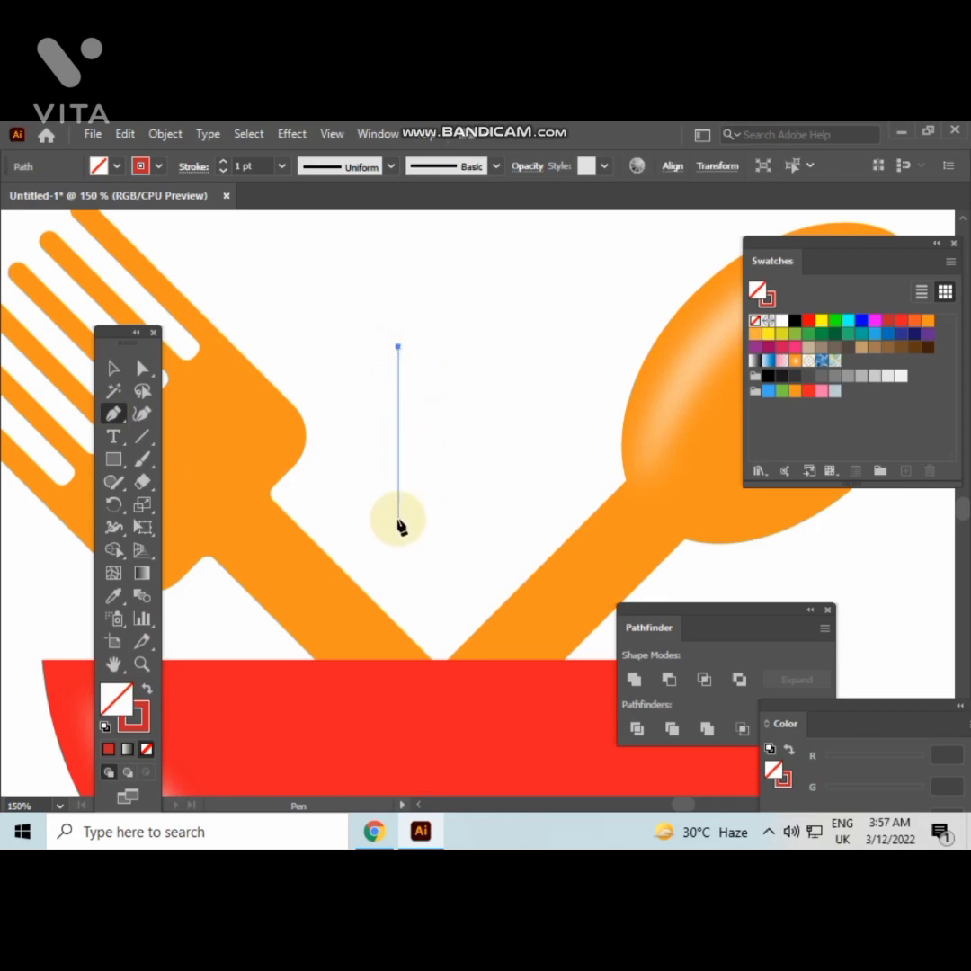
drag(422, 516, 450, 553)
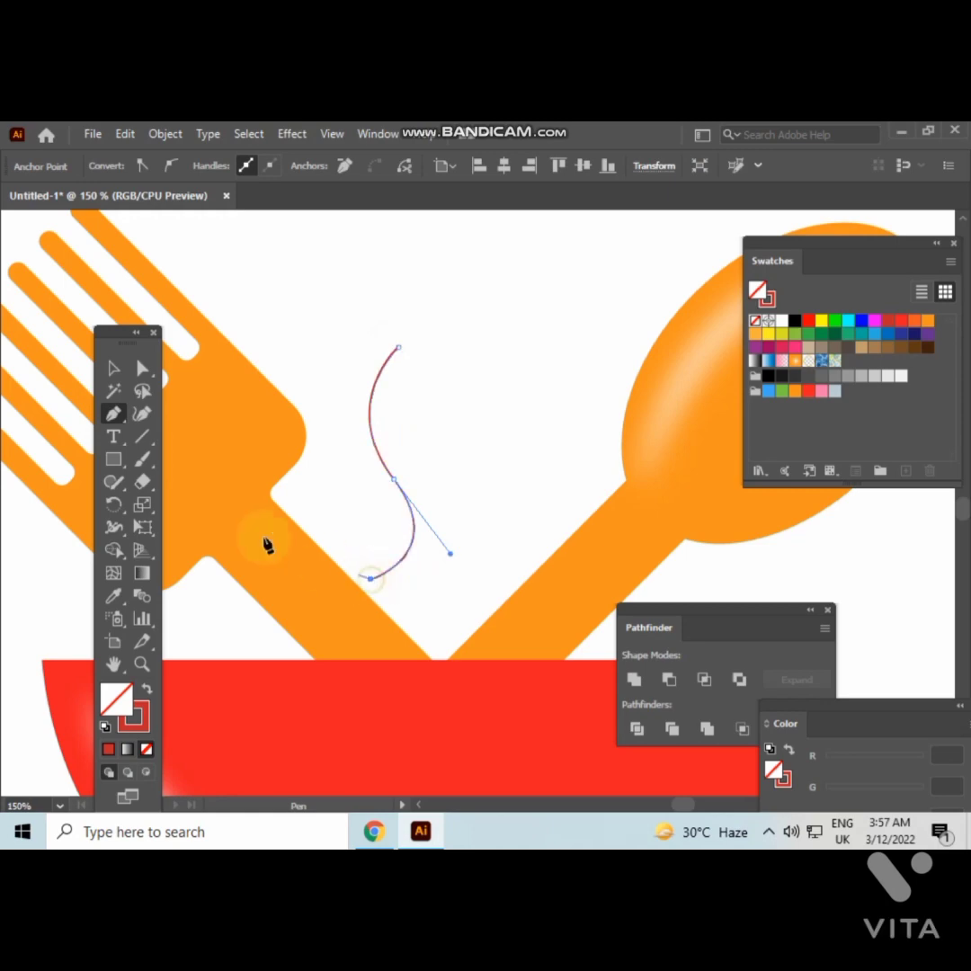
Set the stroke weight of the S-shaped steam curve to 6 pt
click(114, 368)
click(361, 325)
click(401, 357)
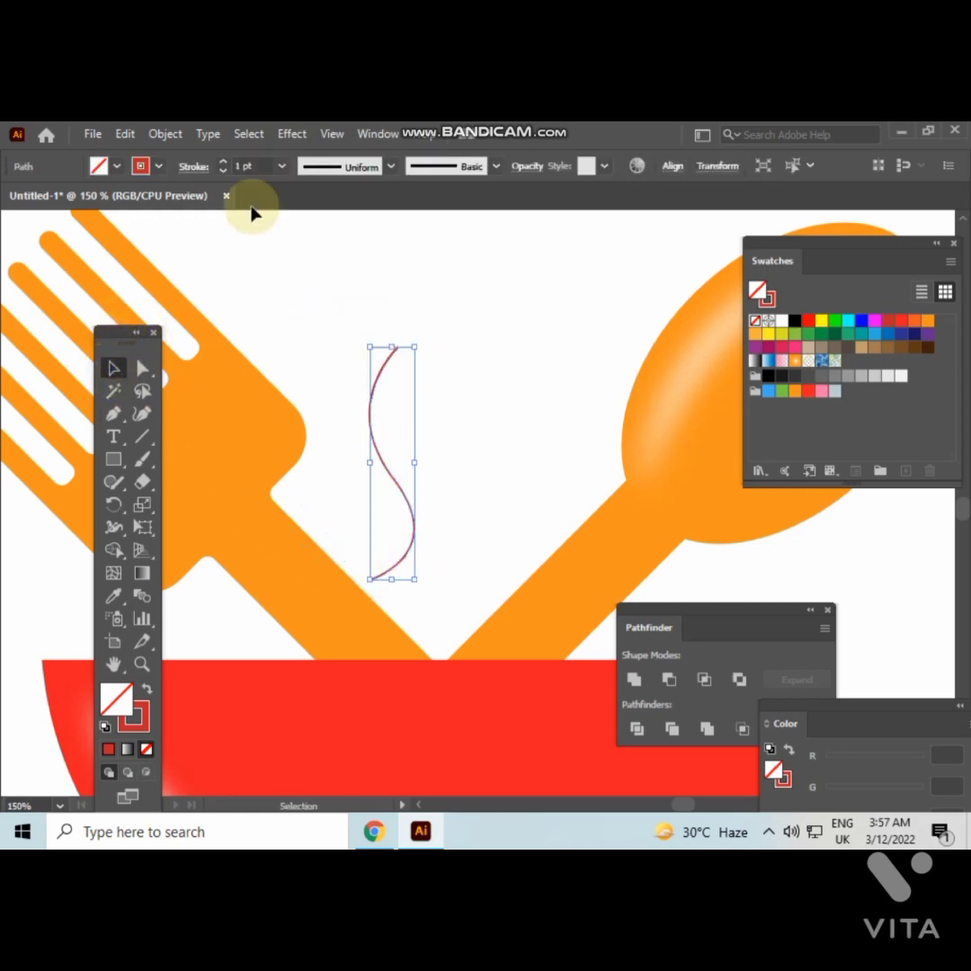
click(260, 167)
key(Up)
key(Up)
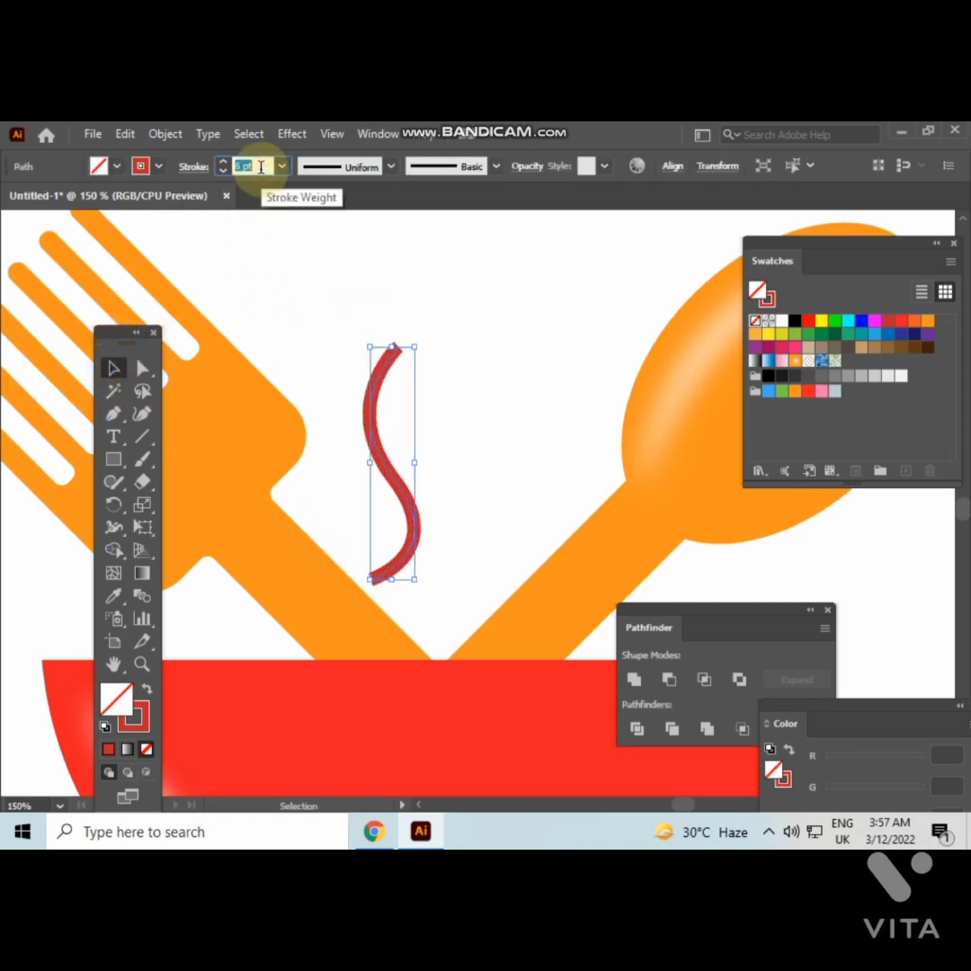
key(Up)
key(Up)
key(Up)
Apply the elliptical width profile to the steam curve's stroke so that it tapers at both ends
click(392, 168)
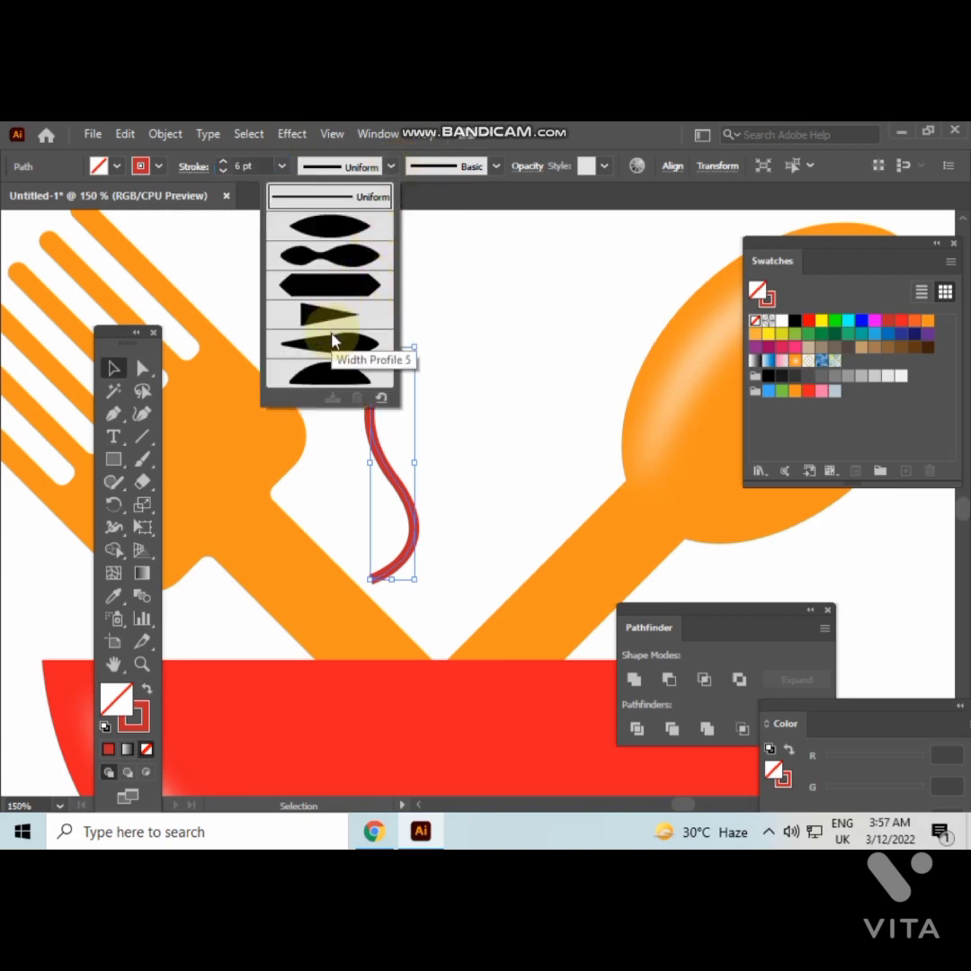
click(332, 341)
click(373, 278)
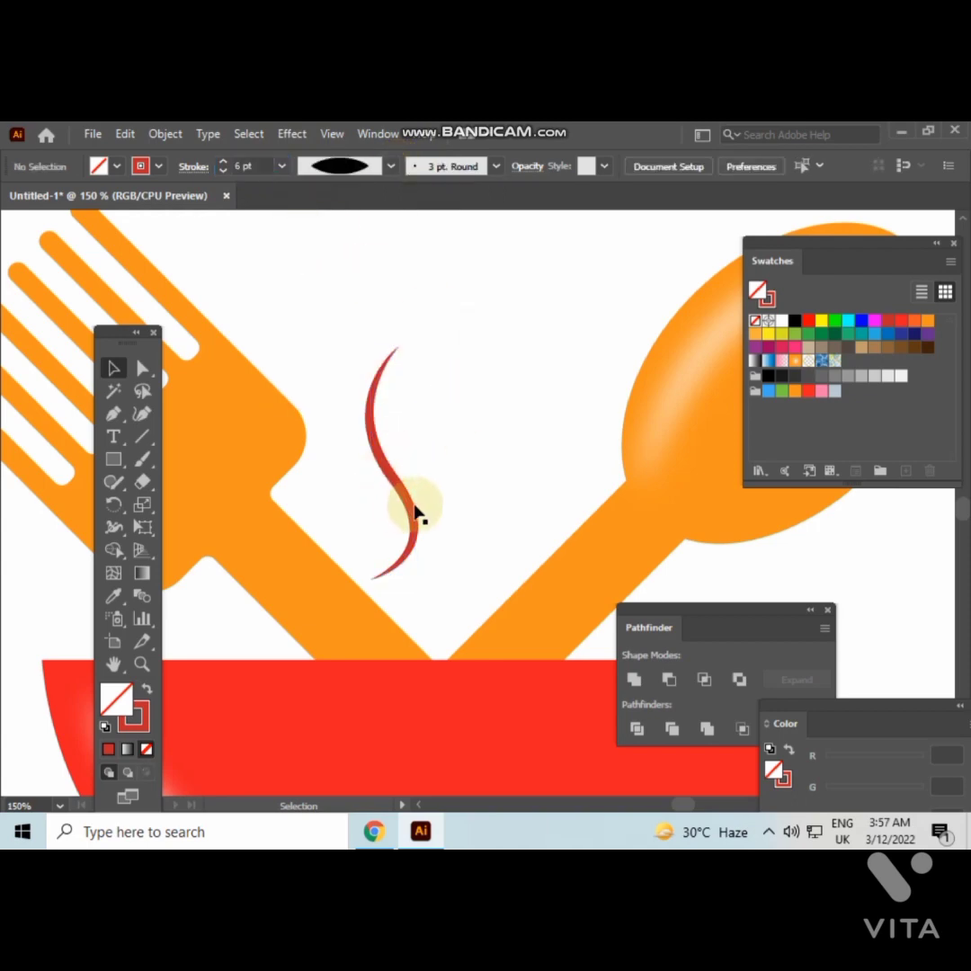
Duplicate the steam curve twice to form three side-by-side curves and centre the set between the fork and spoon above the bowl
drag(413, 519, 503, 476)
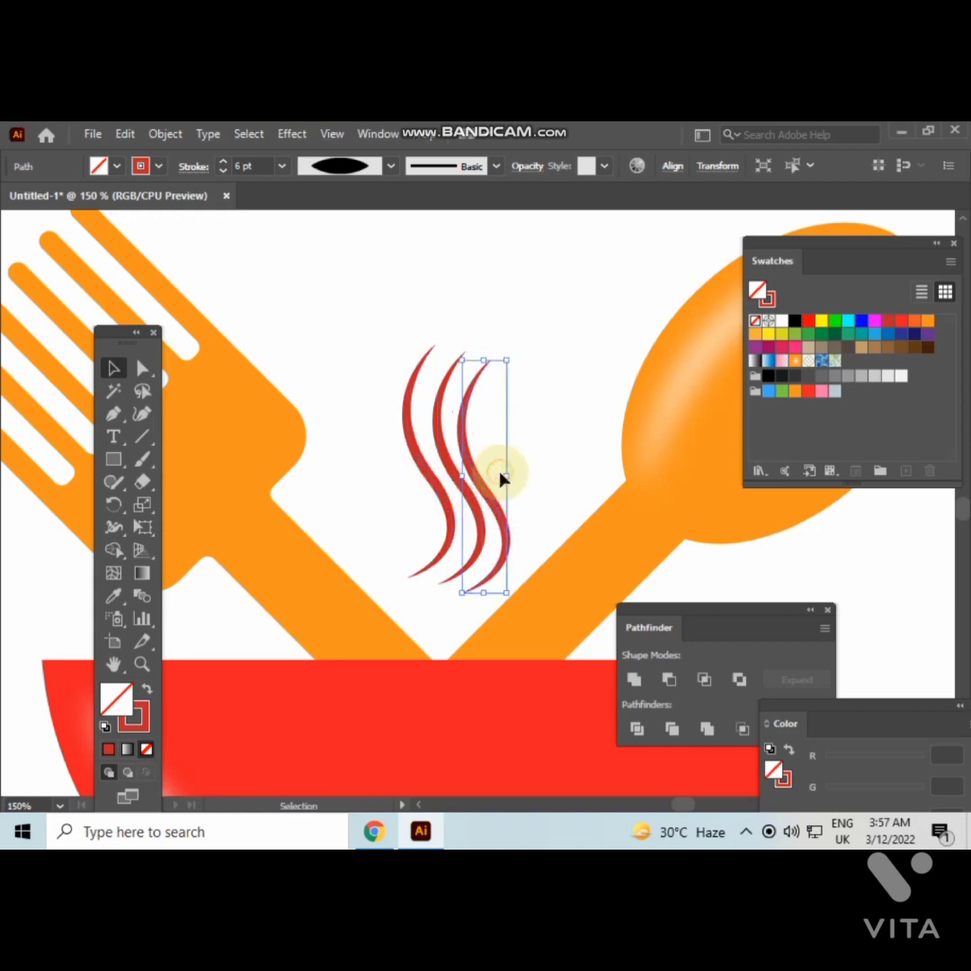
click(476, 477)
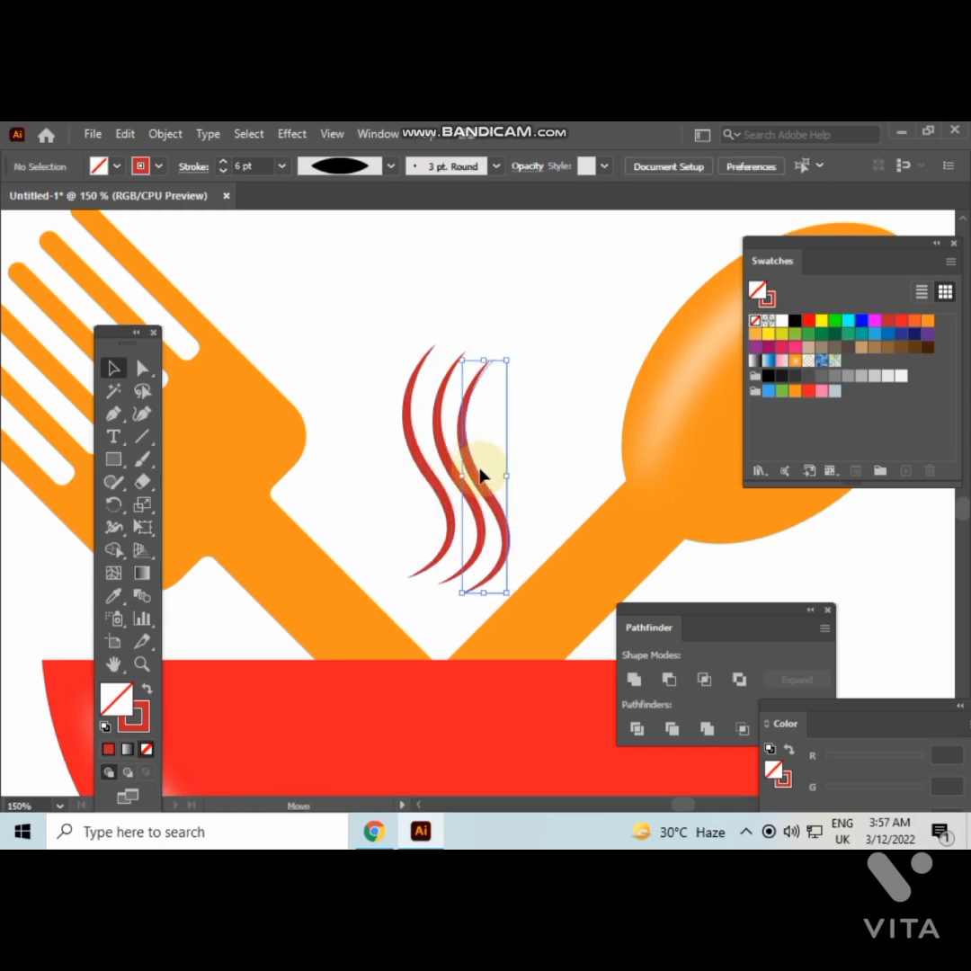
key(ctrl+minus)
key(ctrl+minus)
key(ctrl+minus)
drag(556, 450, 508, 460)
scroll(508, 459, up, 2)
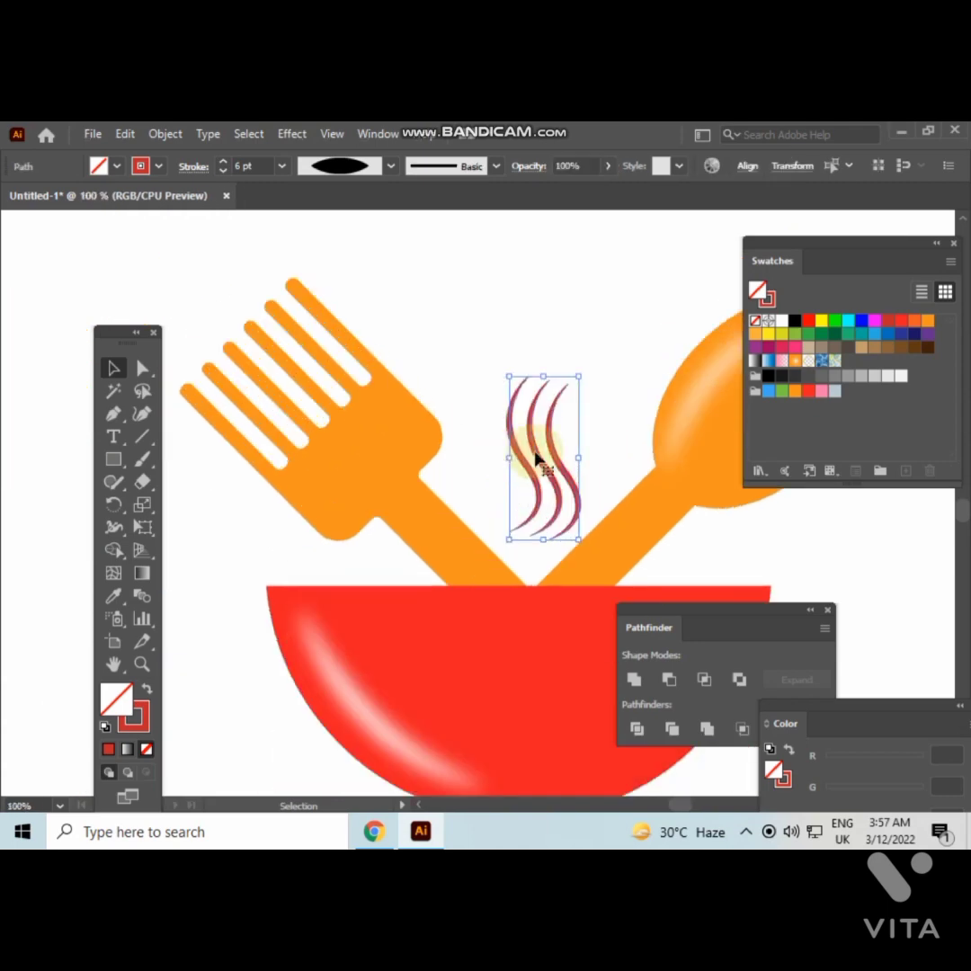
click(550, 358)
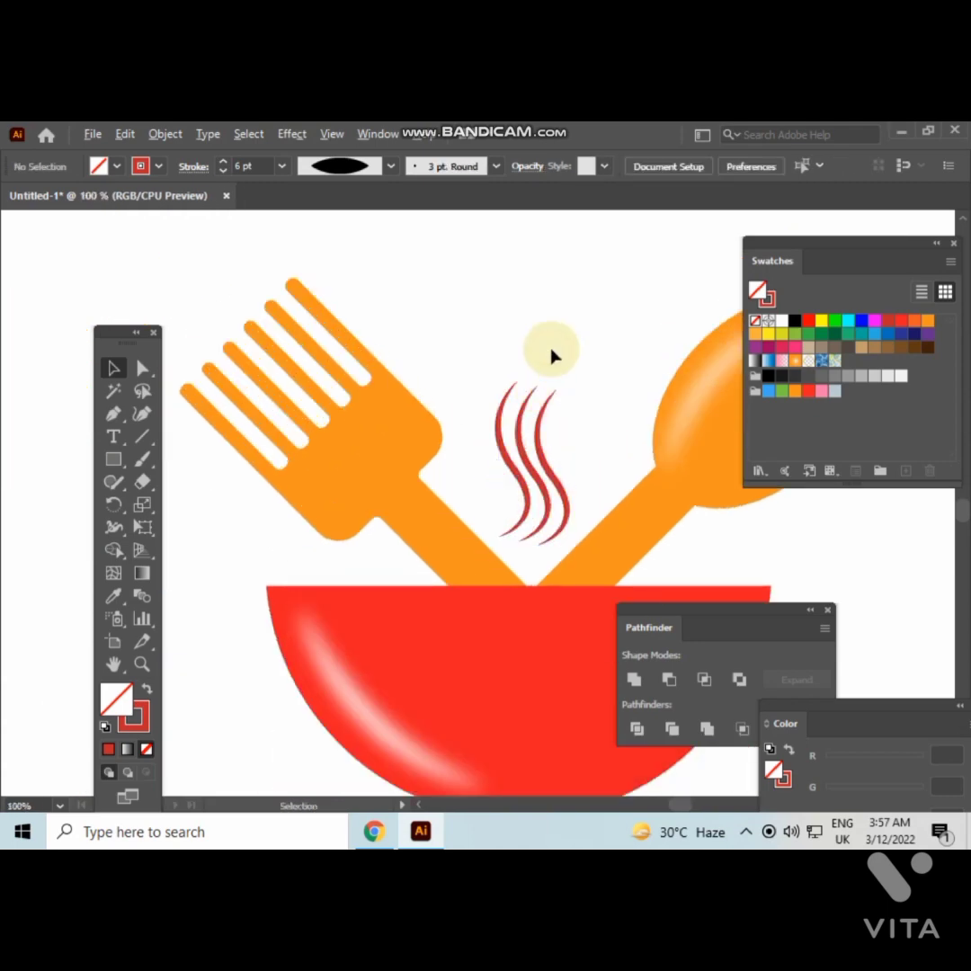
scroll(555, 351, down, 3)
drag(555, 344, 445, 400)
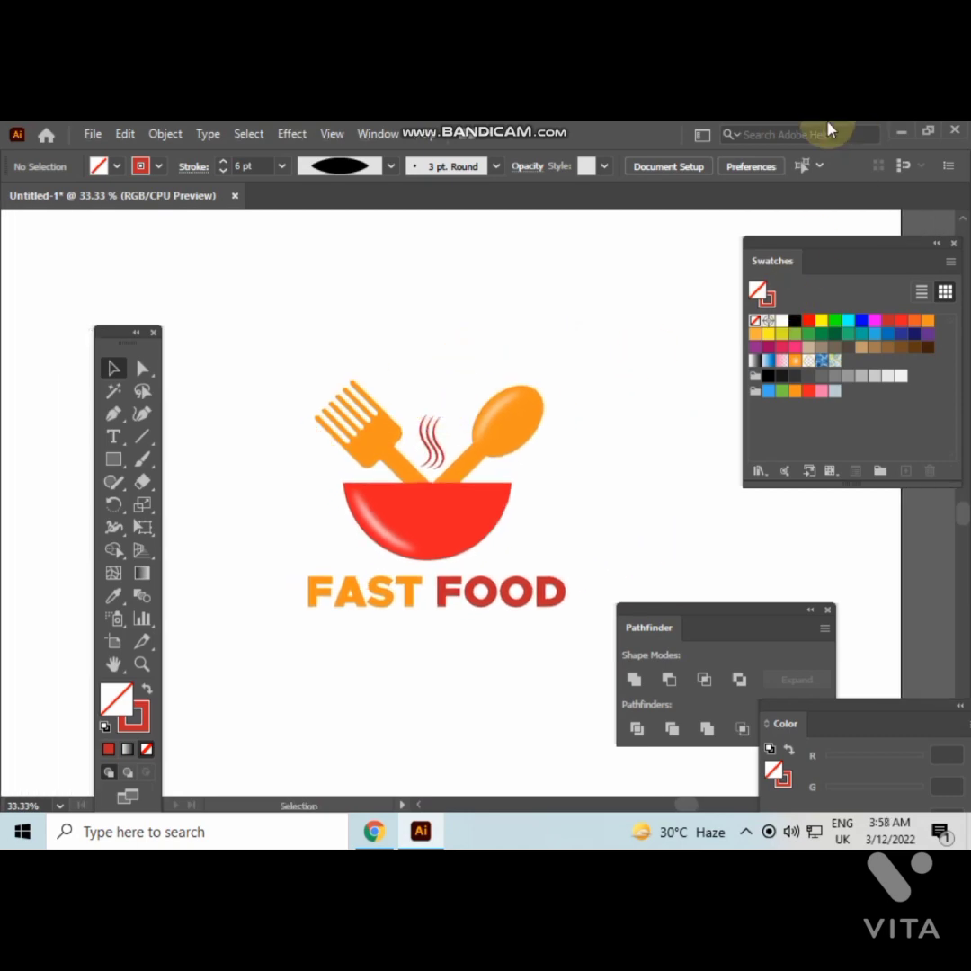